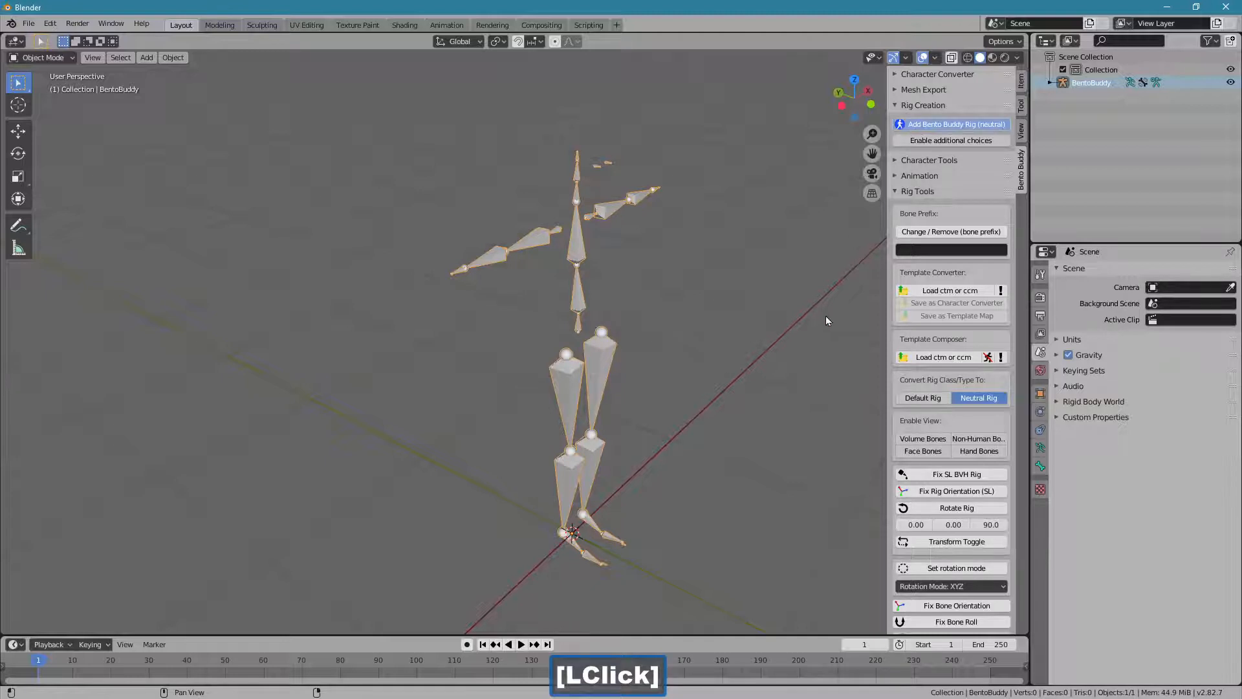
# Hide the second rig's volume, face, non-human and hand bones and move it along the X axis away from the first rig.
pyautogui.moveTo(922, 445); pyautogui.dragTo(979, 446)
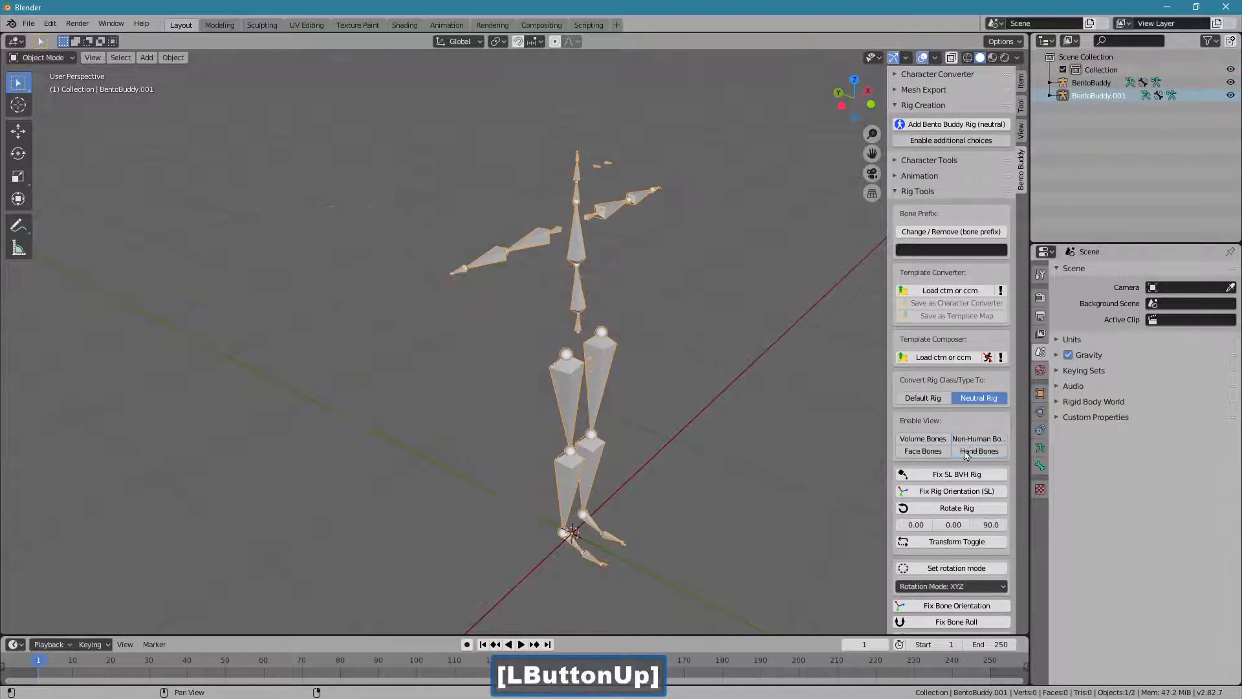
pyautogui.click(908, 59)
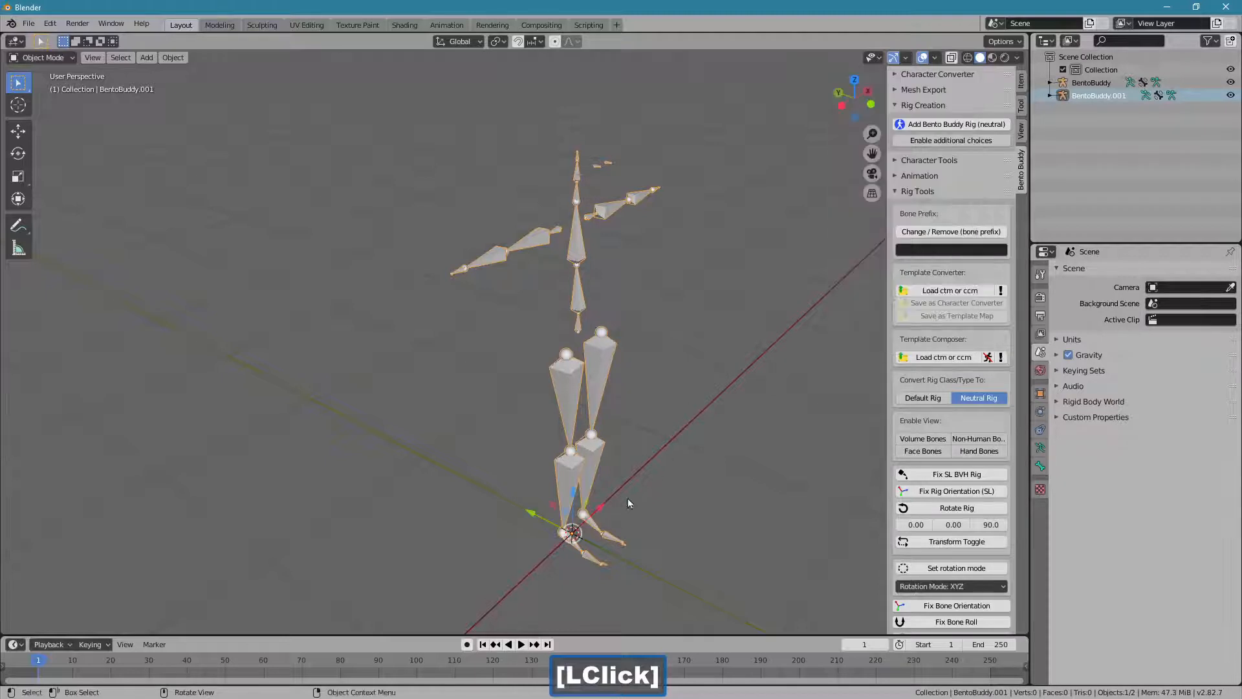
pyautogui.moveTo(599, 518); pyautogui.dragTo(749, 378)
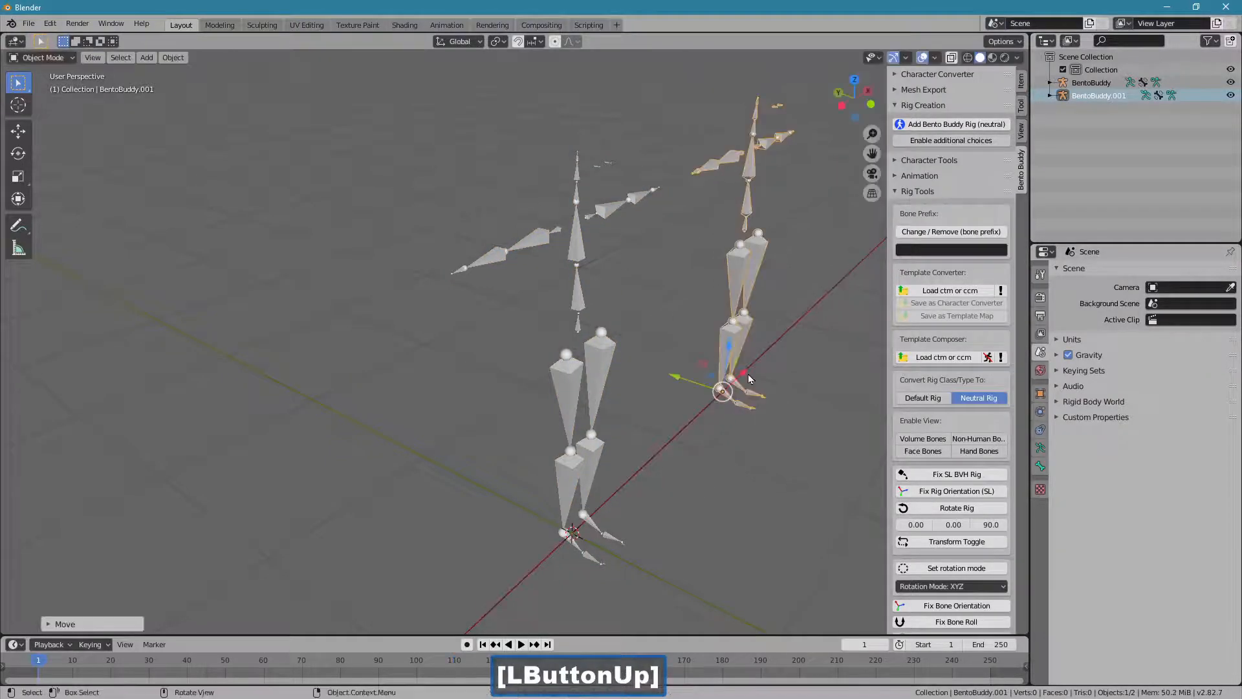
# Move the first rig along the X axis to the opposite side of the origin and shift the second rig slightly closer to centre.
pyautogui.moveTo(610, 380); pyautogui.dragTo(499, 440, button='middle')
pyautogui.click(498, 414)
pyautogui.moveTo(500, 496); pyautogui.dragTo(307, 503)
pyautogui.click(713, 343)
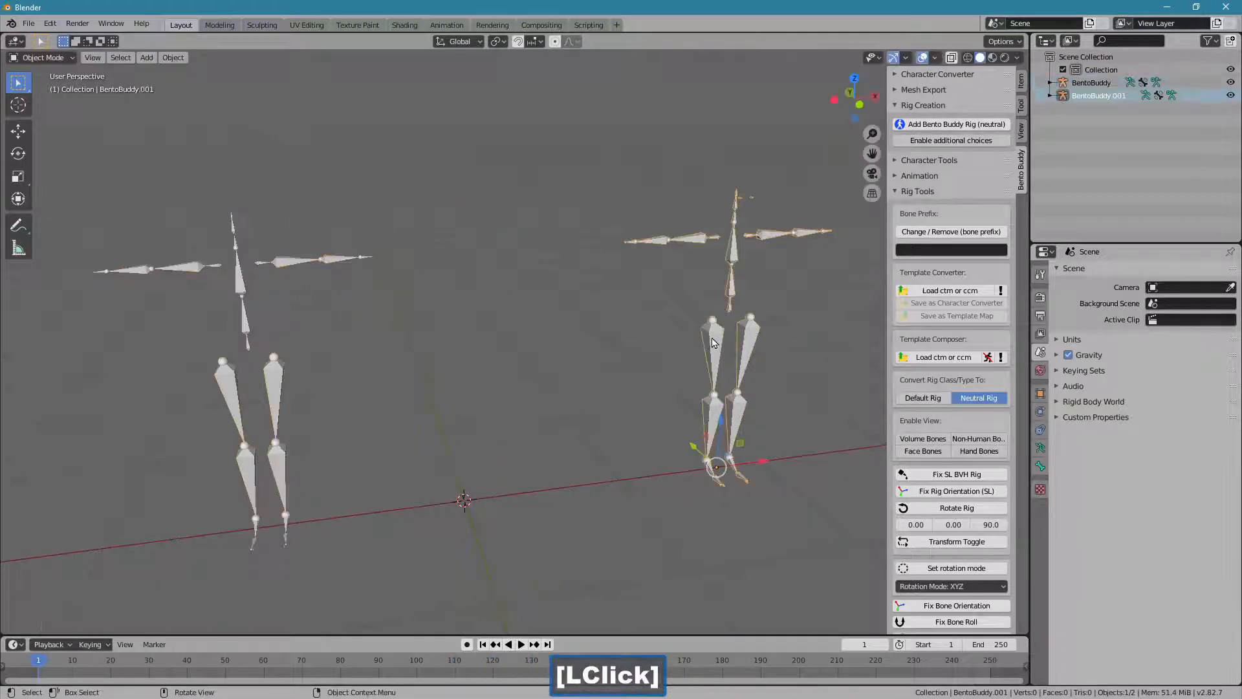
pyautogui.moveTo(746, 464); pyautogui.dragTo(695, 456)
# Add a third neutral Bento Buddy rig and move it along the Y axis behind the other two rigs.
pyautogui.click(932, 124)
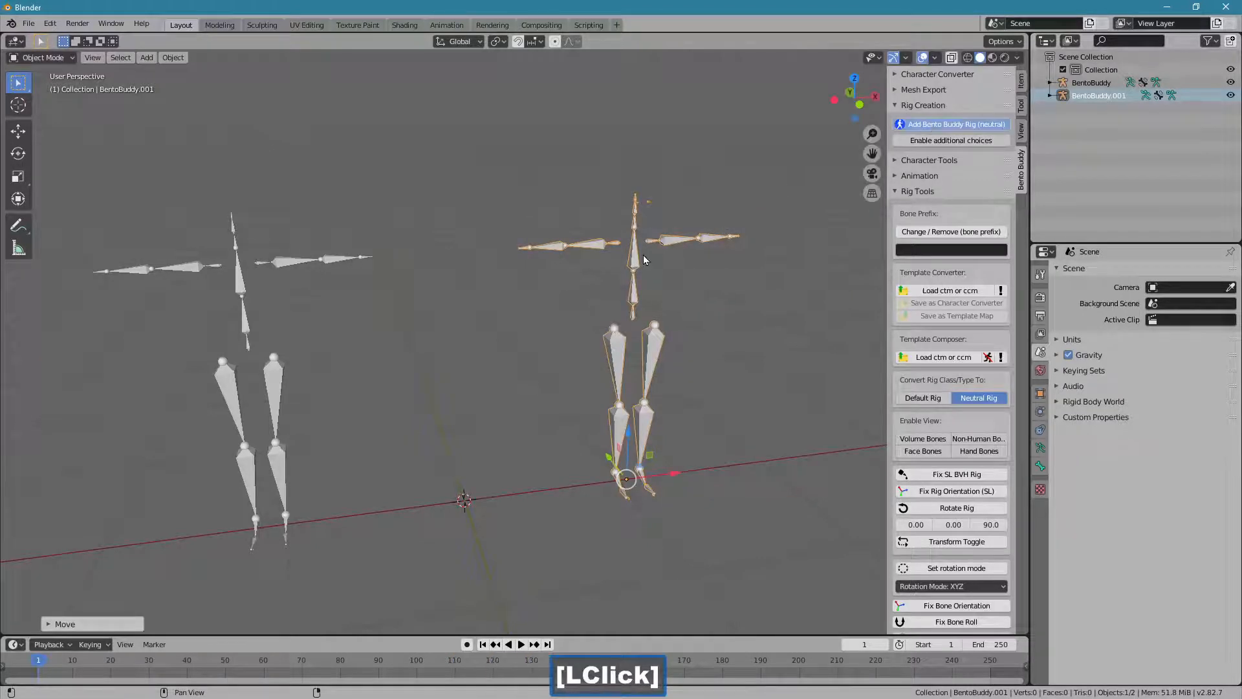
pyautogui.moveTo(439, 378); pyautogui.dragTo(504, 429, button='middle')
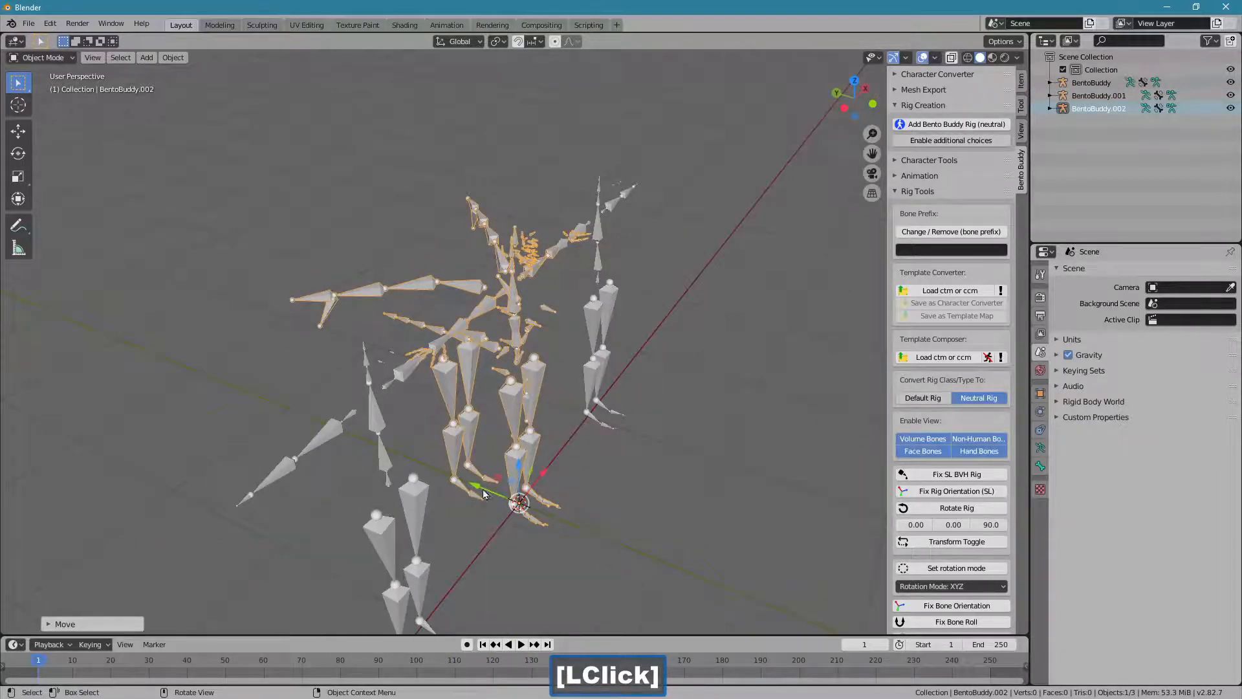
pyautogui.moveTo(484, 494); pyautogui.dragTo(394, 455)
pyautogui.keyDown('shift'); pyautogui.moveTo(394, 455); pyautogui.dragTo(348, 371, button='middle'); pyautogui.keyUp('shift')
# Select the two outer rigs, BentoBuddy and BentoBuddy.001, and switch them to Pose Mode.
pyautogui.click(694, 316)
pyautogui.keyDown('shift'); pyautogui.click(301, 354); pyautogui.keyUp('shift')
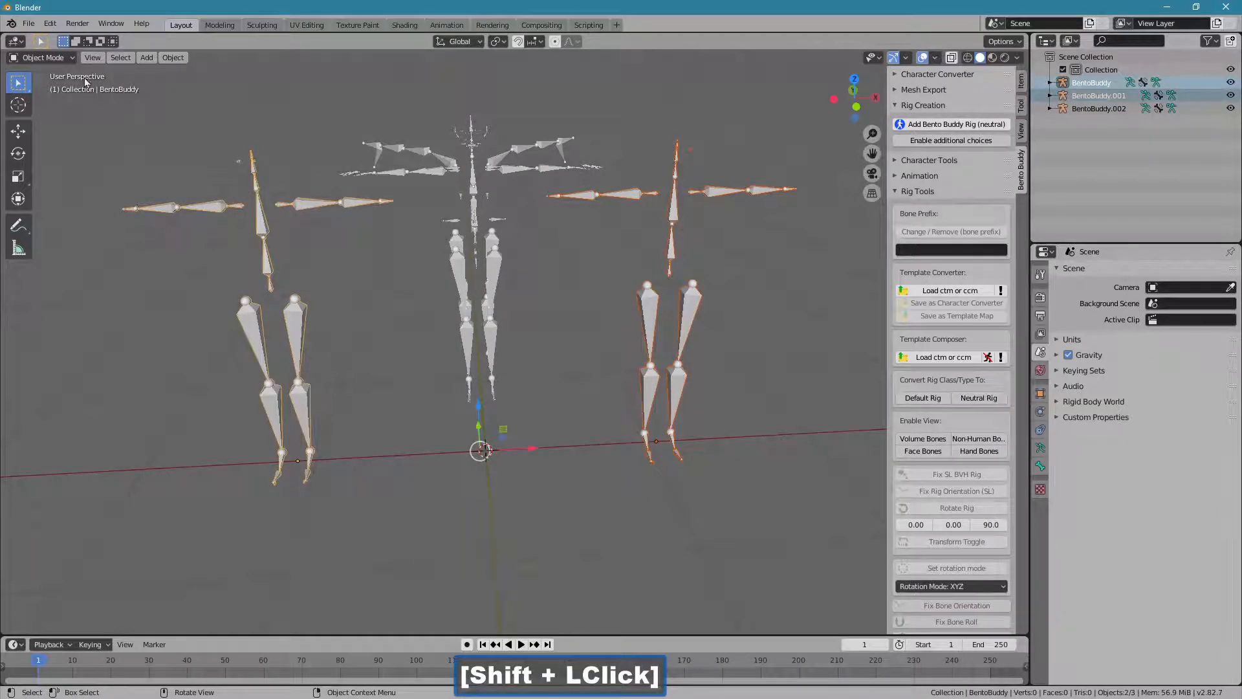
pyautogui.click(68, 58)
pyautogui.click(66, 101)
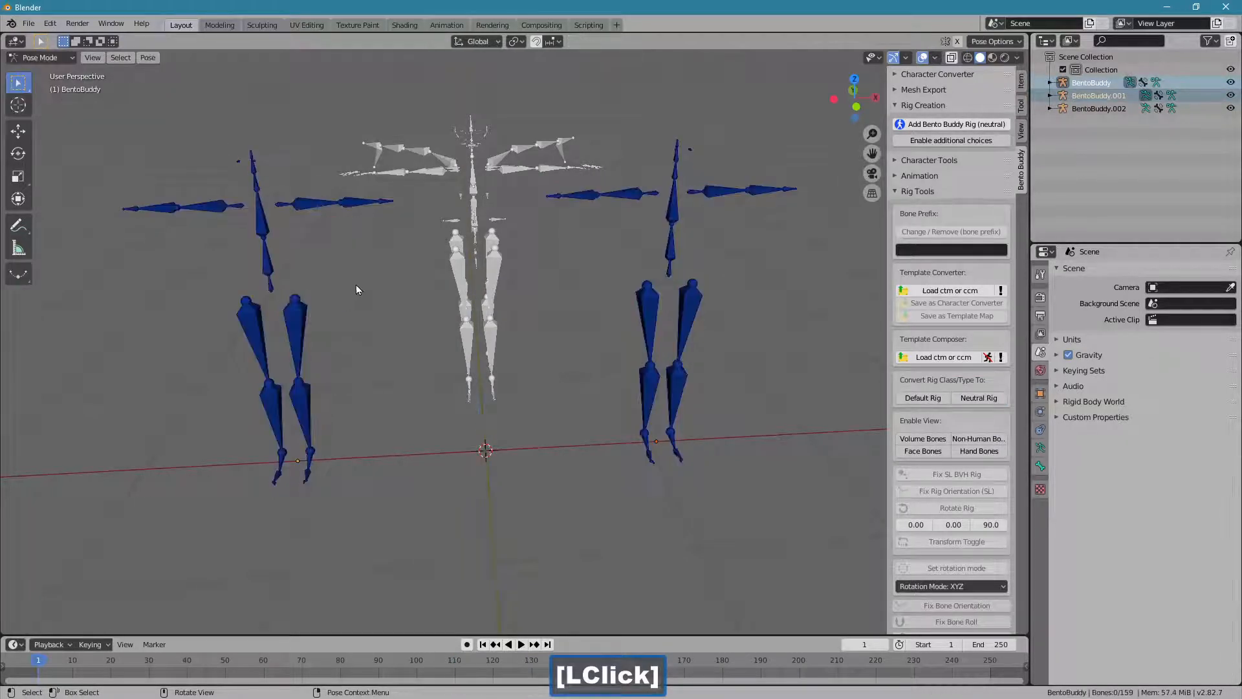
# Select all visible bones of both posed rigs from a side view, leaving out the third rig.
pyautogui.moveTo(356, 284); pyautogui.dragTo(361, 283, button='middle')
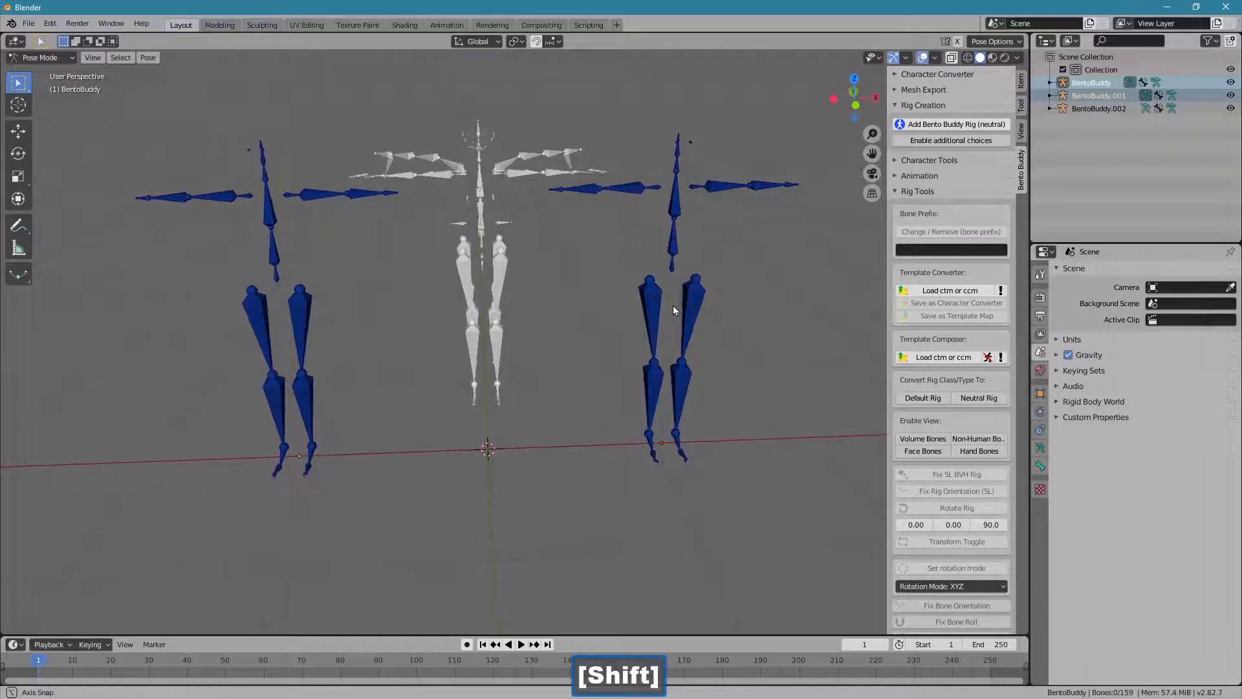
pyautogui.moveTo(641, 311); pyautogui.dragTo(740, 168, button='middle')
pyautogui.keyDown('ctrl'); pyautogui.moveTo(736, 156); pyautogui.dragTo(491, 524); pyautogui.keyUp('ctrl')
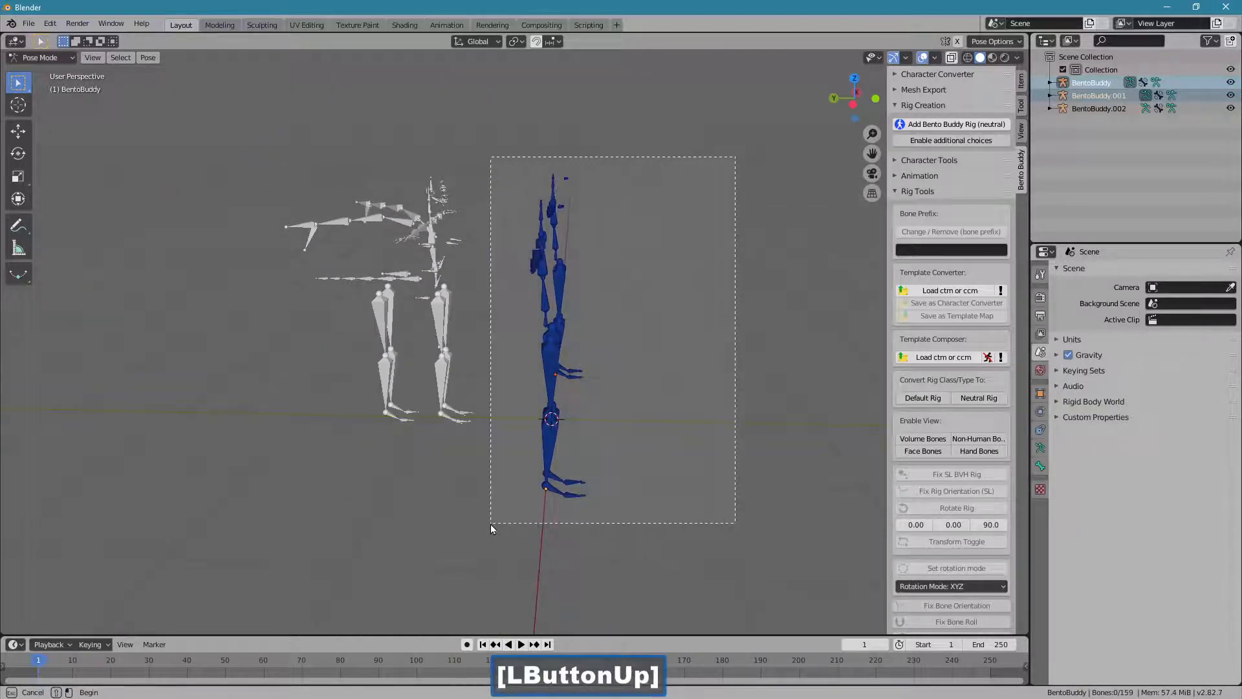
# Set the active keying set to LocRot, insert a keyframe at frame 1 for the selected bones and enable auto keying.
pyautogui.moveTo(492, 524); pyautogui.dragTo(414, 453, button='middle')
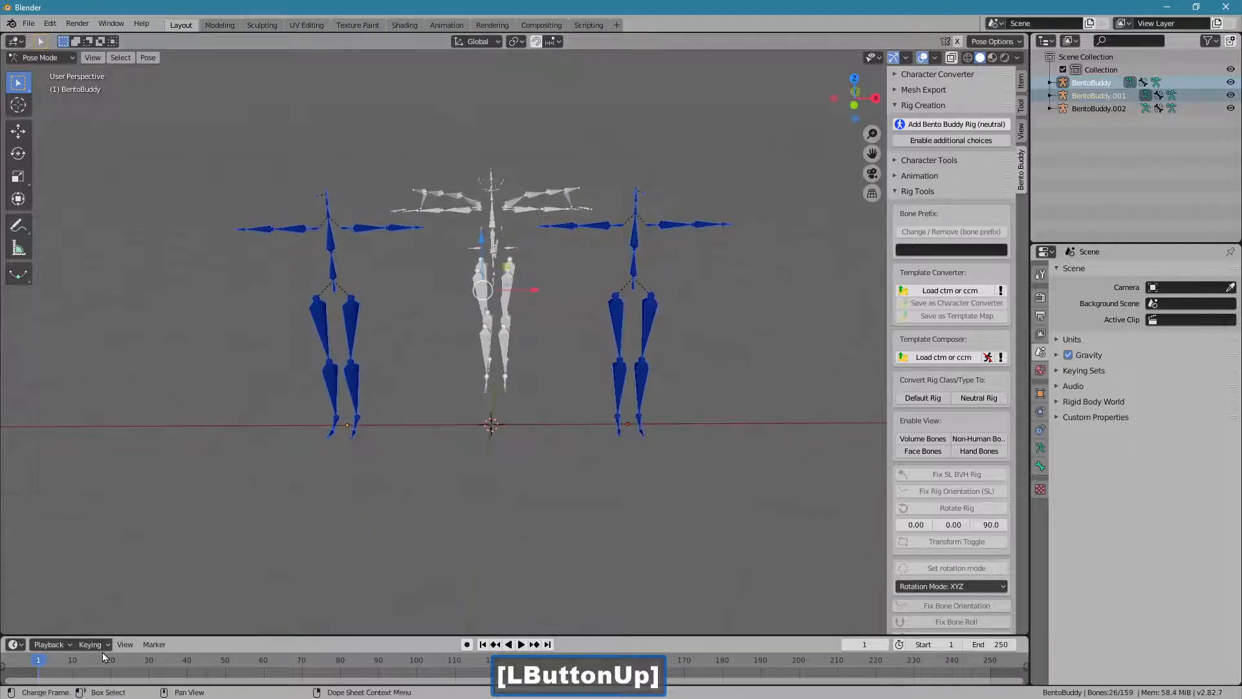
pyautogui.click(107, 646)
pyautogui.click(125, 531)
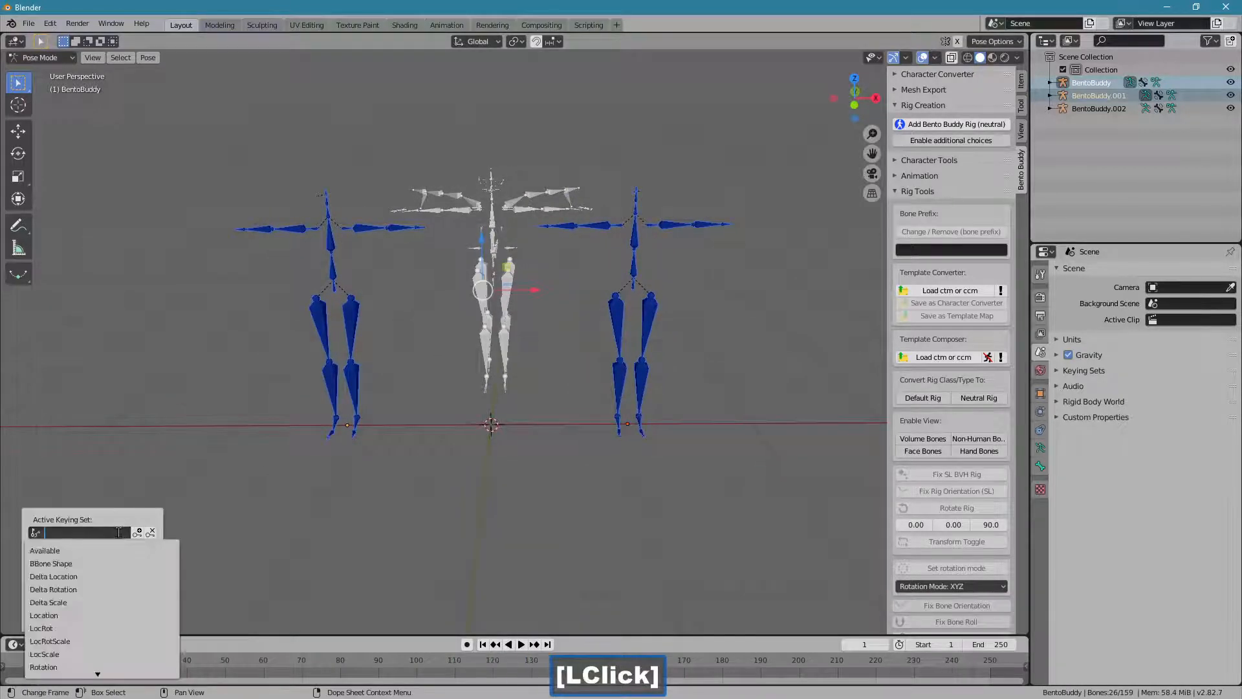
pyautogui.click(83, 629)
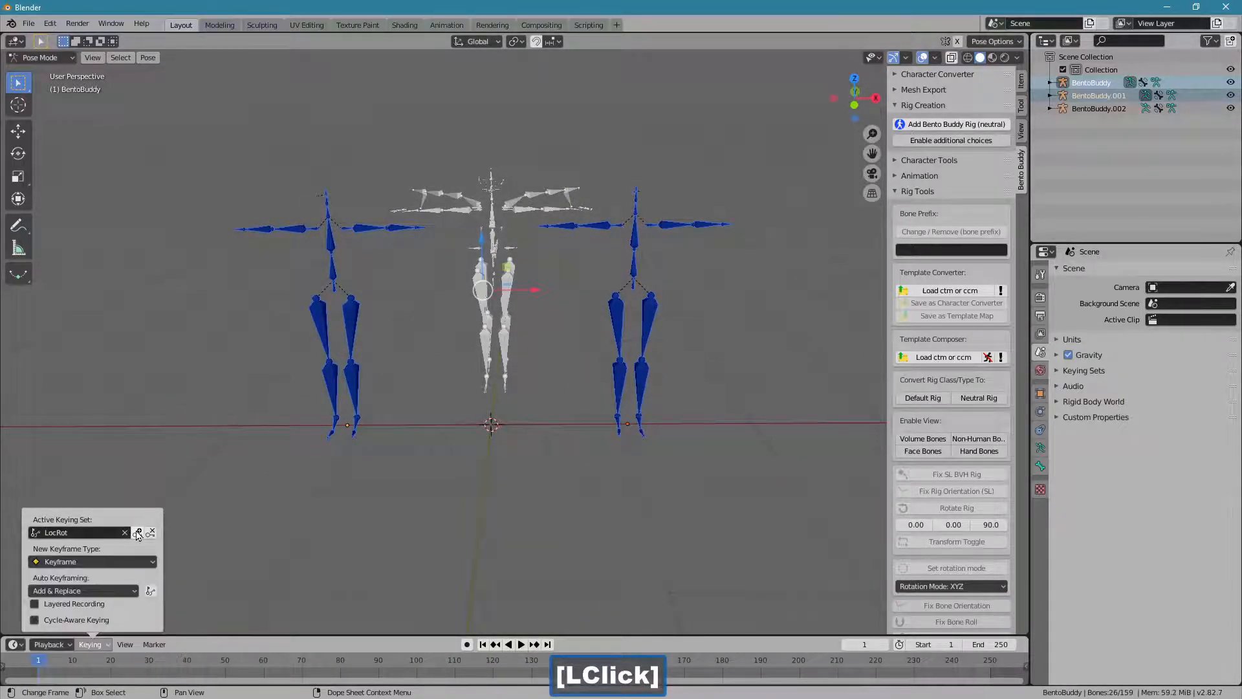
pyautogui.click(138, 533)
pyautogui.click(468, 646)
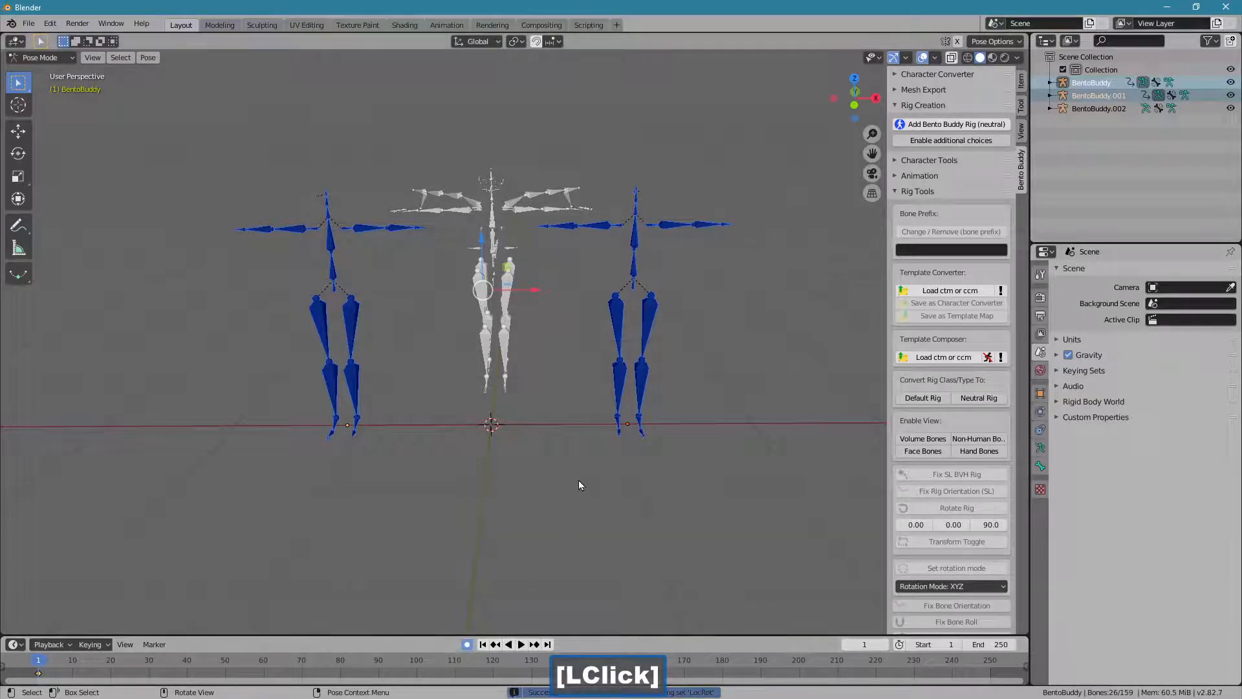
# At frame 14, rotate BentoBuddy.001's left and right hip bones outward so both legs spread wide.
pyautogui.click(87, 665)
pyautogui.click(685, 344)
pyautogui.click(649, 322)
pyautogui.press('r')
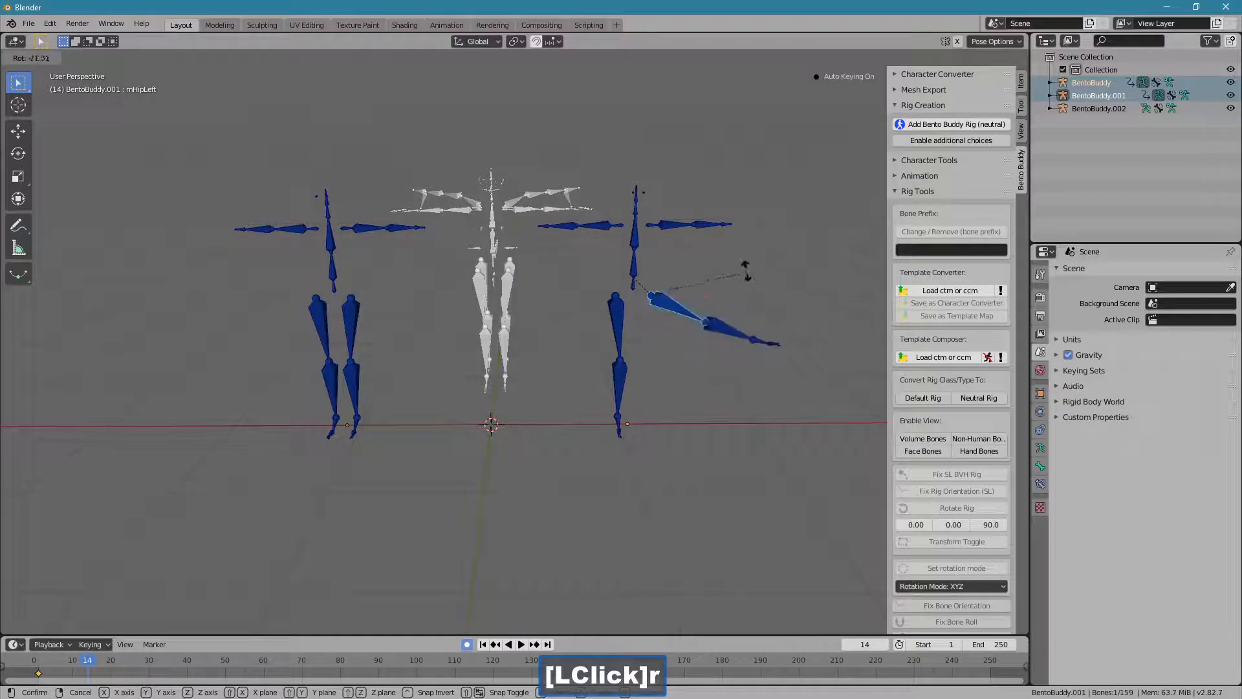
pyautogui.click(670, 304)
pyautogui.click(616, 312)
pyautogui.press('r')
pyautogui.click(558, 322)
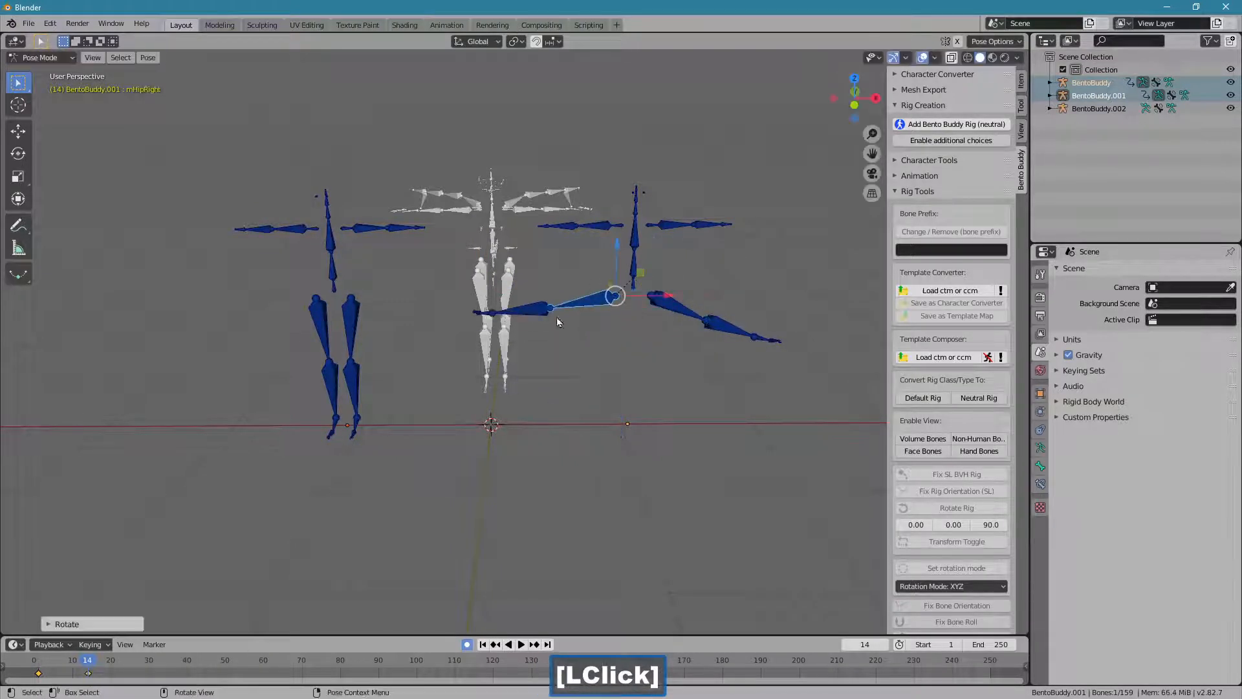
# At frame 14, rotate BentoBuddy's left and right hip bones outward to spread its legs.
pyautogui.press('r')
pyautogui.rightClick(382, 330)
pyautogui.click(351, 330)
pyautogui.press('r')
pyautogui.click(319, 364)
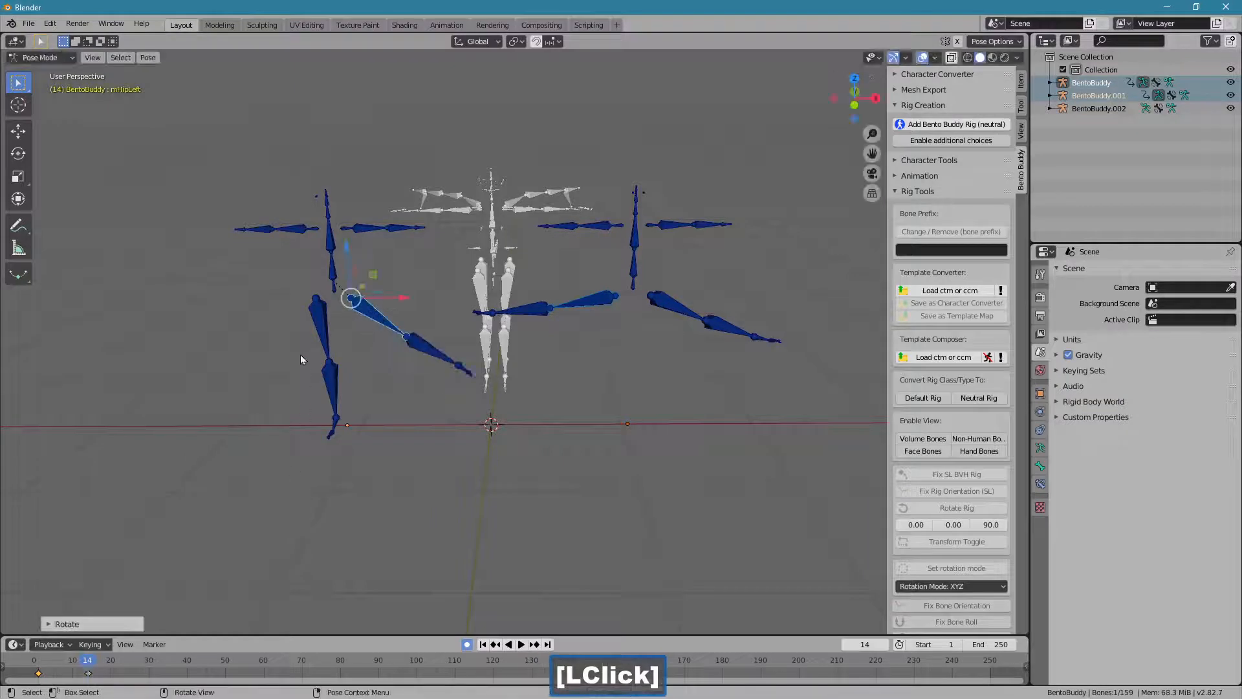
pyautogui.click(321, 340)
pyautogui.press('r')
pyautogui.click(296, 376)
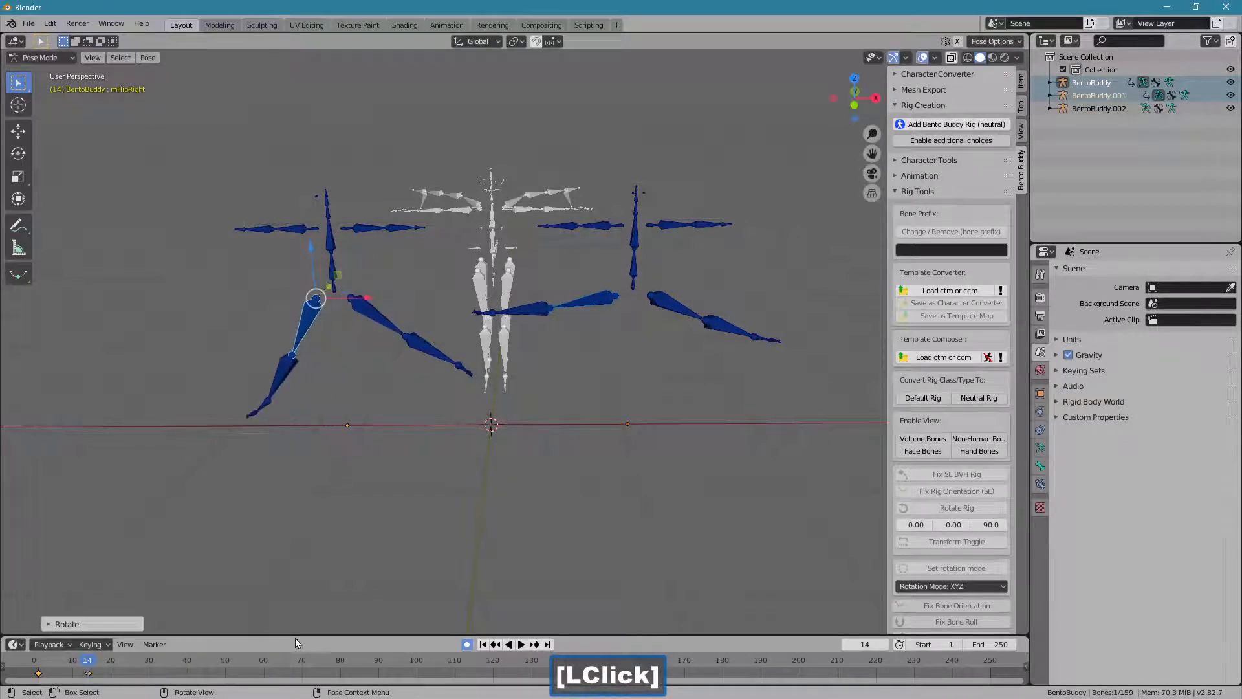
# At frame 27, clear the rotation of both of BentoBuddy's hip bones.
pyautogui.click(139, 669)
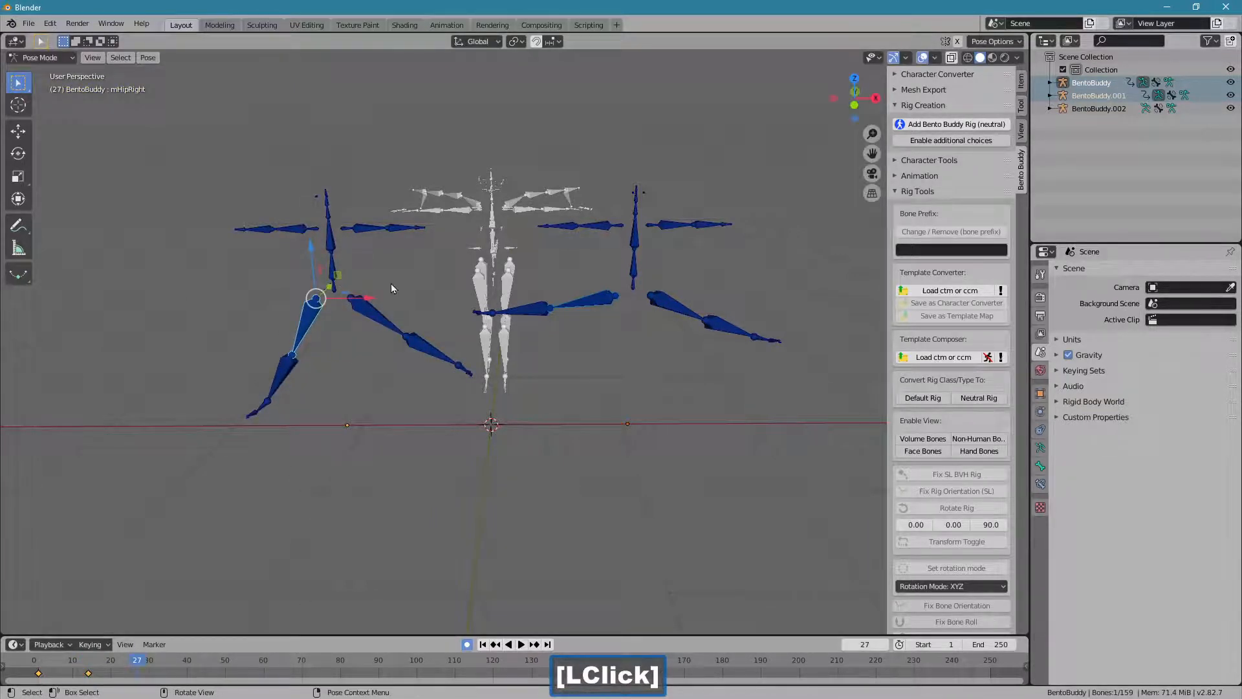
pyautogui.keyDown('shift'); pyautogui.click(376, 322); pyautogui.keyUp('shift')
pyautogui.hotkey('alt', 'r')
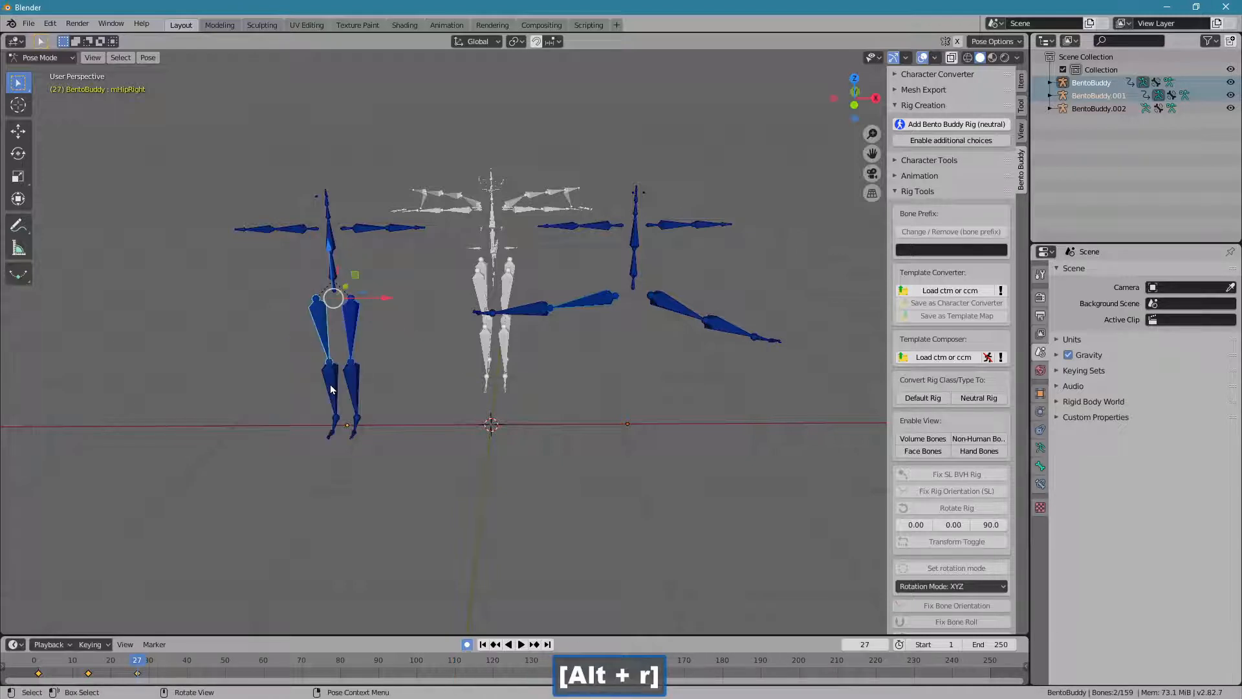
# At frame 27, rotate BentoBuddy.001's right and left hip bones so both legs point upward in a V.
pyautogui.click(603, 306)
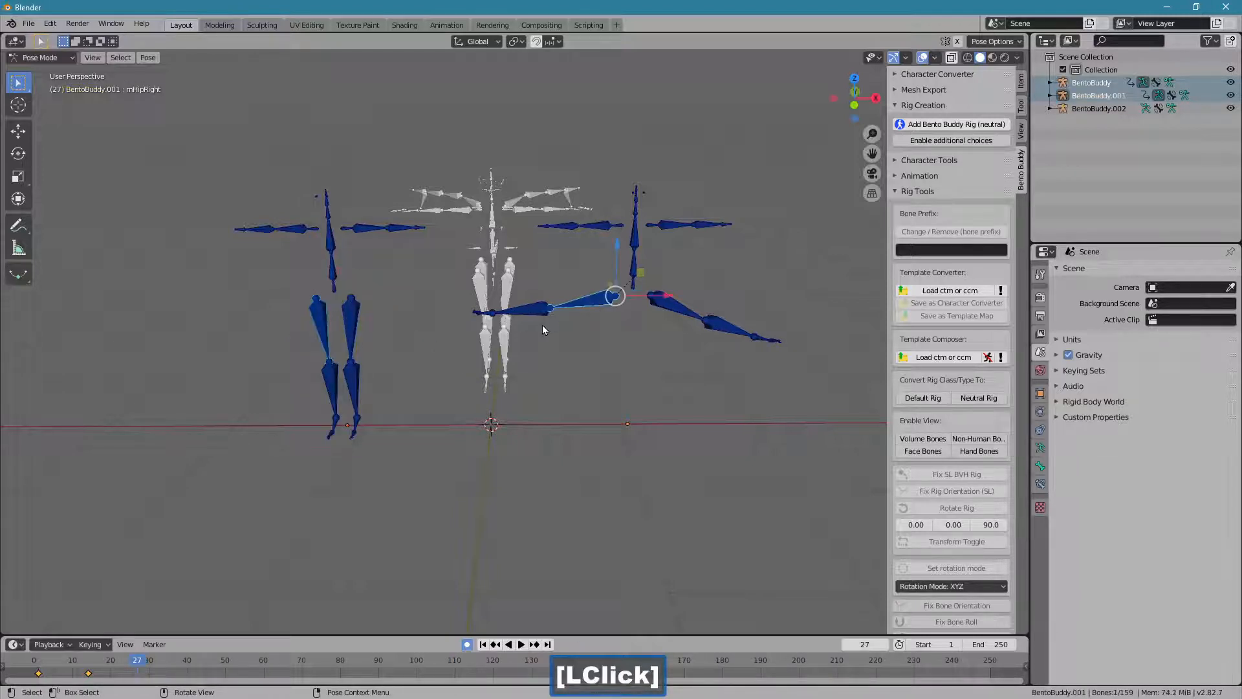
pyautogui.press('r')
pyautogui.click(612, 269)
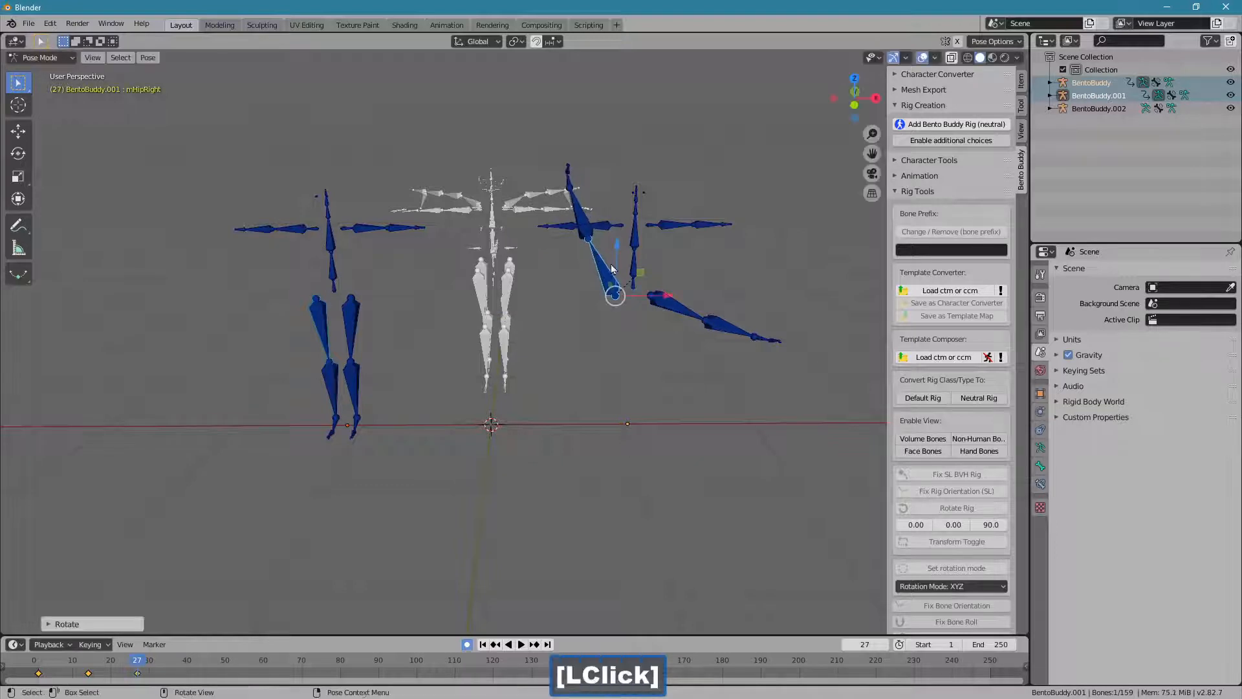
pyautogui.click(669, 307)
pyautogui.press('r')
pyautogui.click(718, 207)
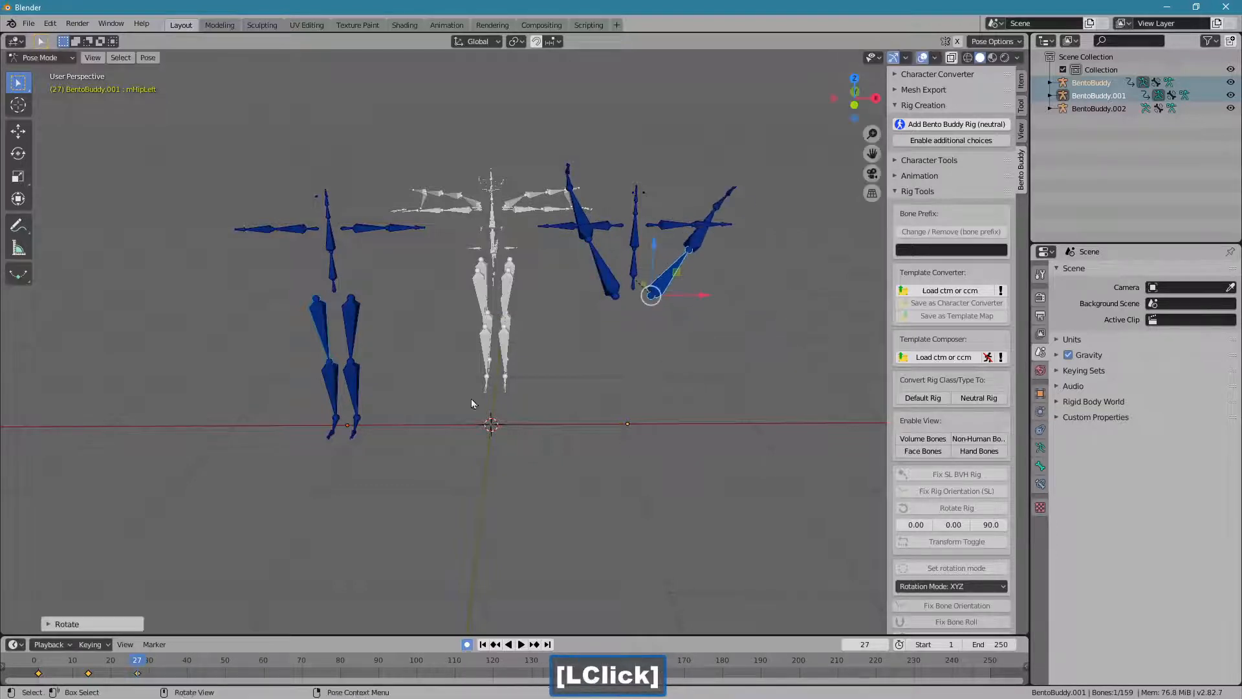
# At frame 37, select BentoBuddy.001's hip and lower spine bones and clear their rotation.
pyautogui.click(175, 672)
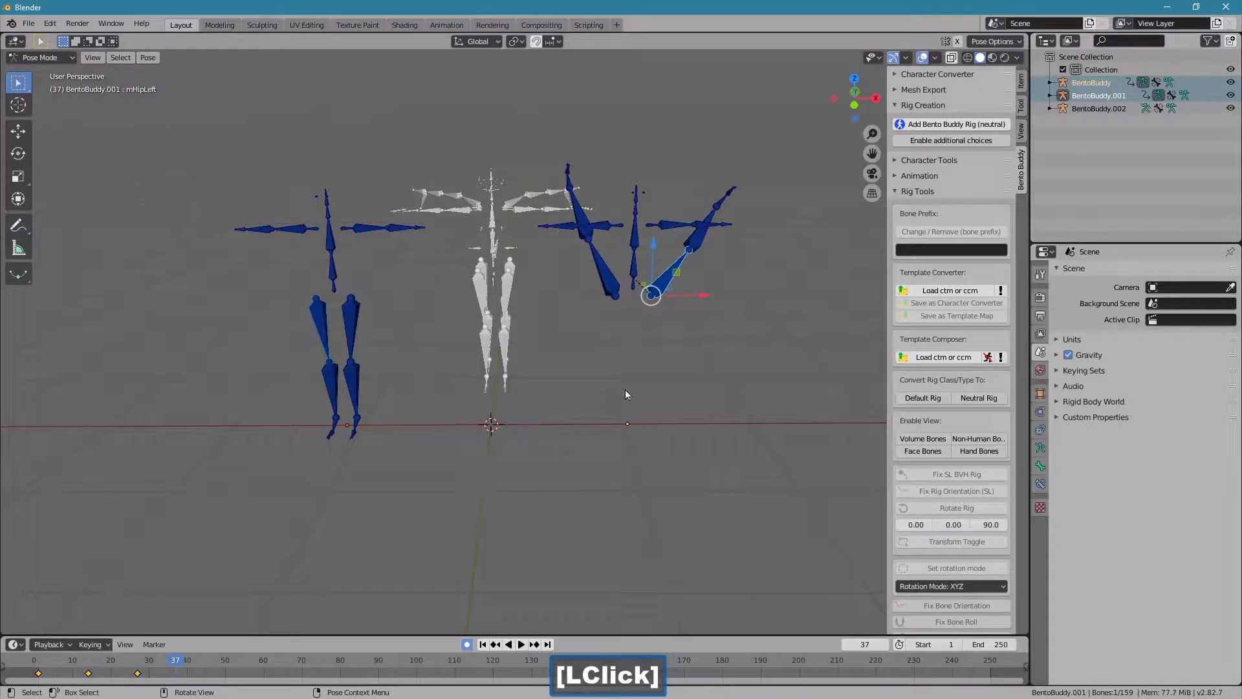
pyautogui.moveTo(649, 277); pyautogui.dragTo(608, 339)
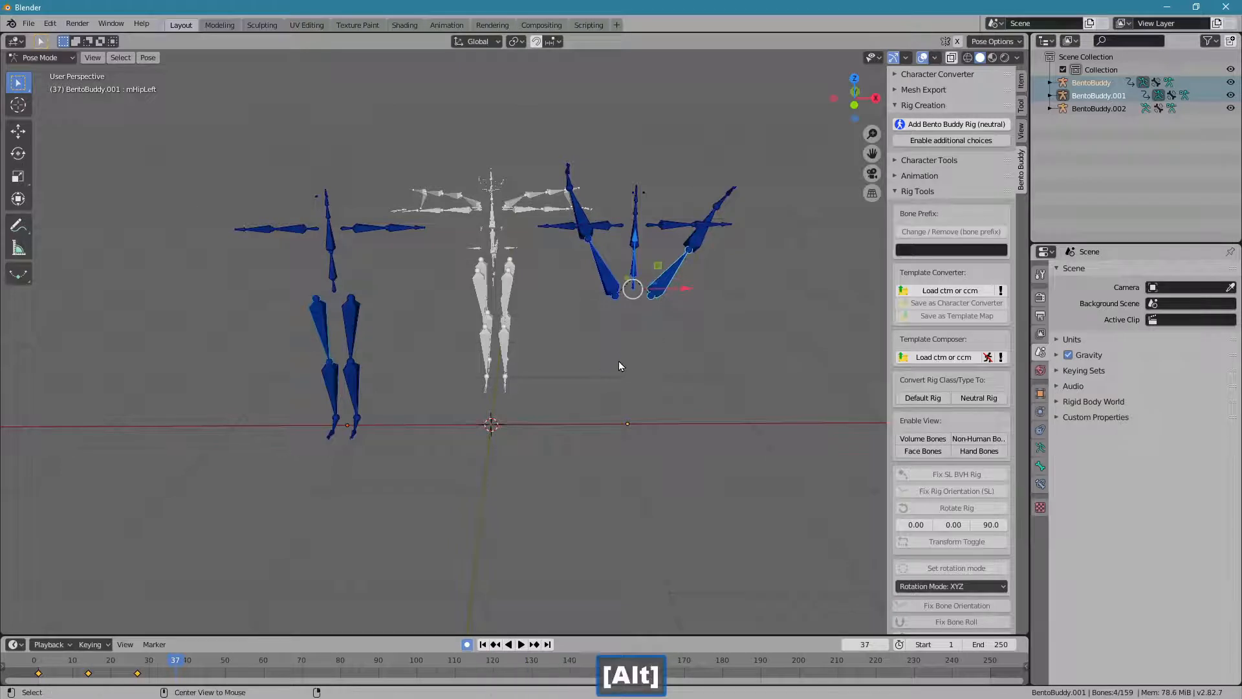
pyautogui.hotkey('alt', 'r')
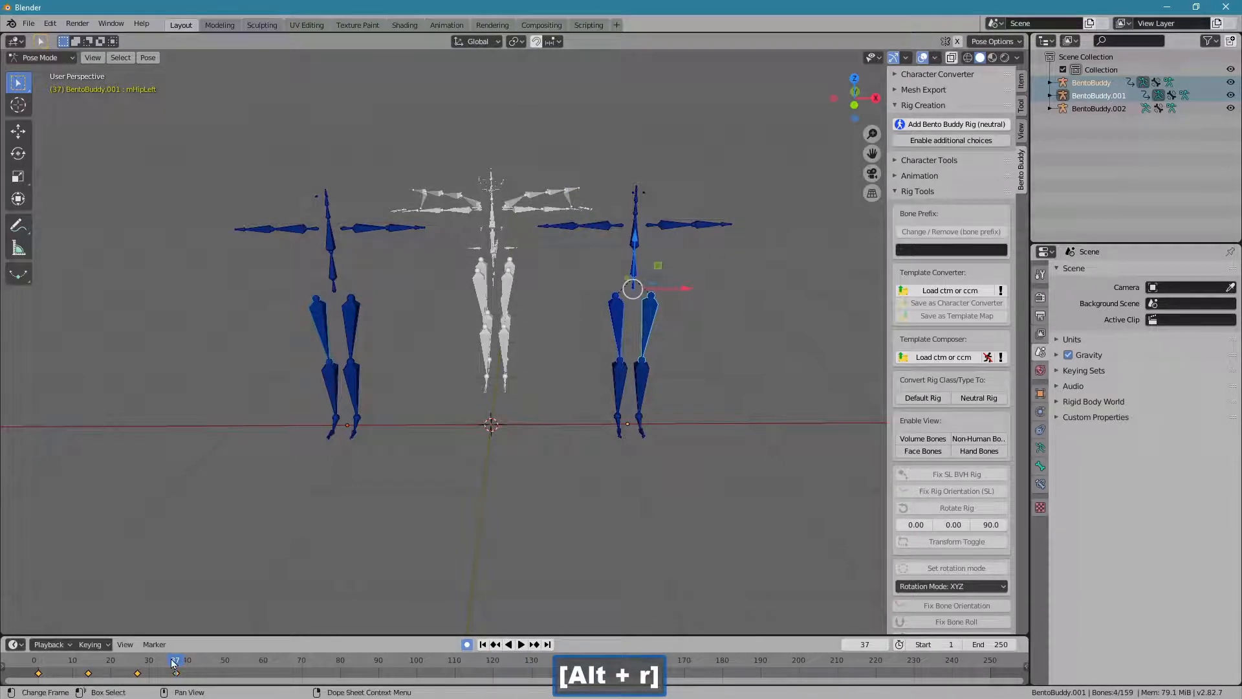
# At frame 27, rotate BentoBuddy's left shoulder bone forward by about 55 degrees in a top view.
pyautogui.moveTo(175, 660); pyautogui.dragTo(138, 660)
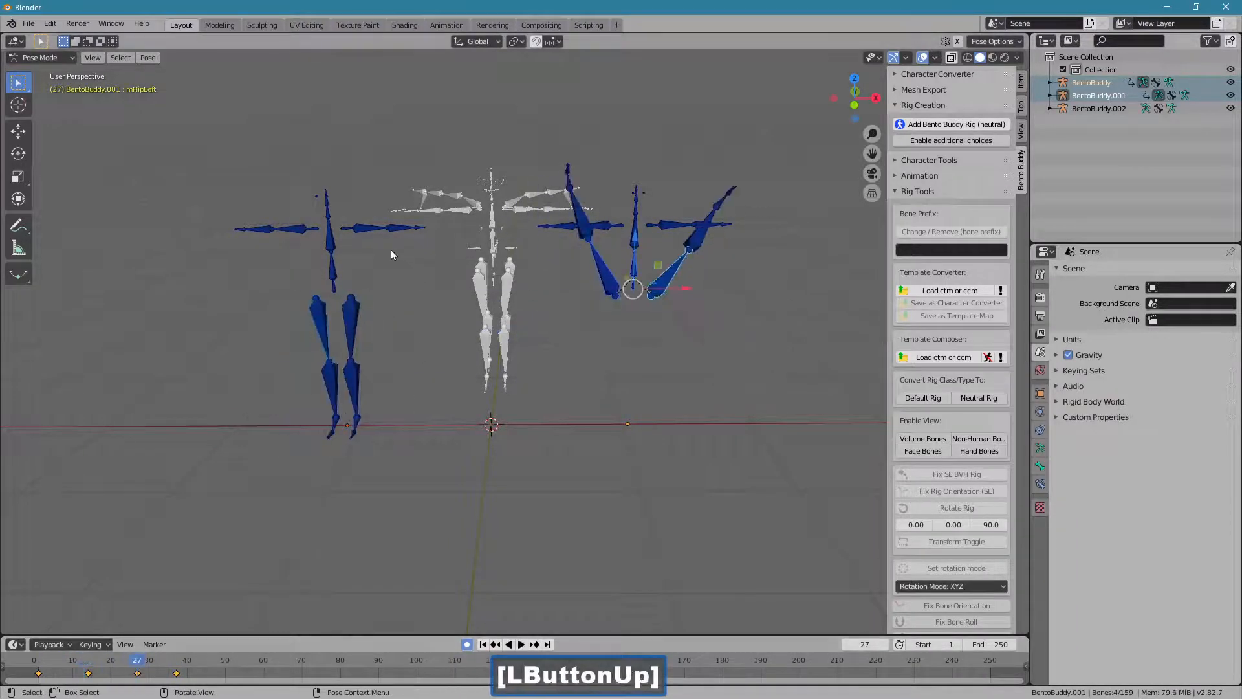
pyautogui.click(366, 226)
pyautogui.moveTo(356, 230); pyautogui.dragTo(486, 218, button='middle')
pyautogui.press('r')
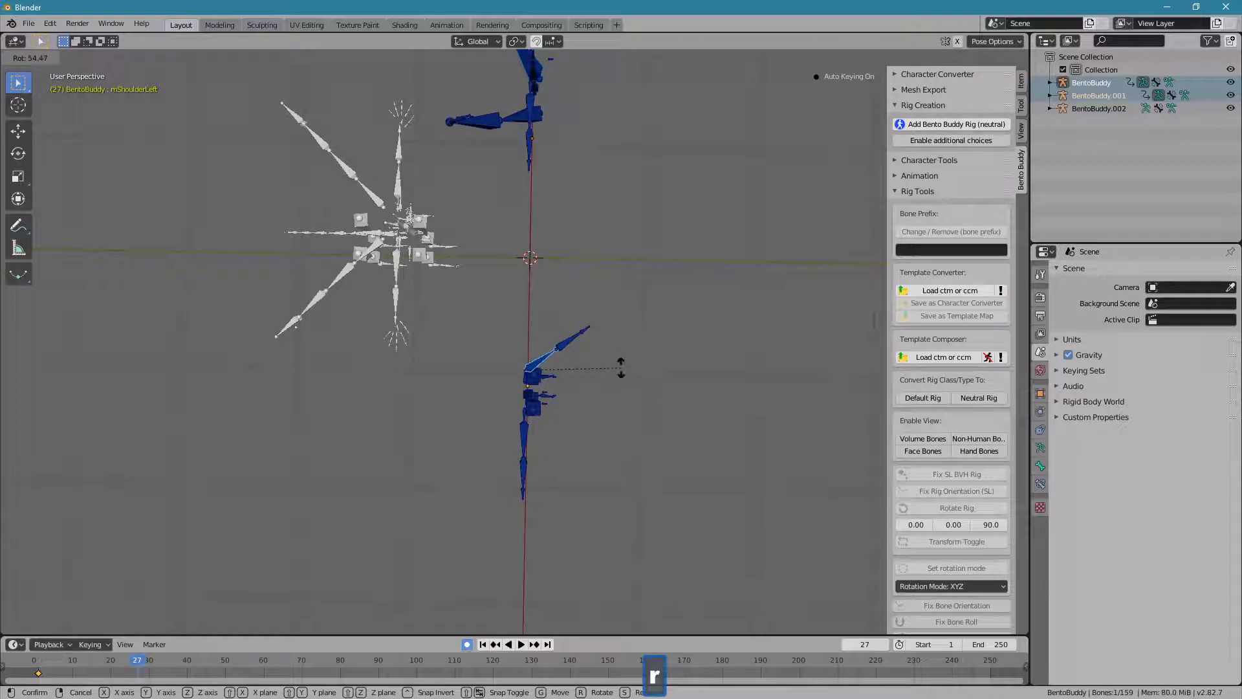
pyautogui.click(641, 363)
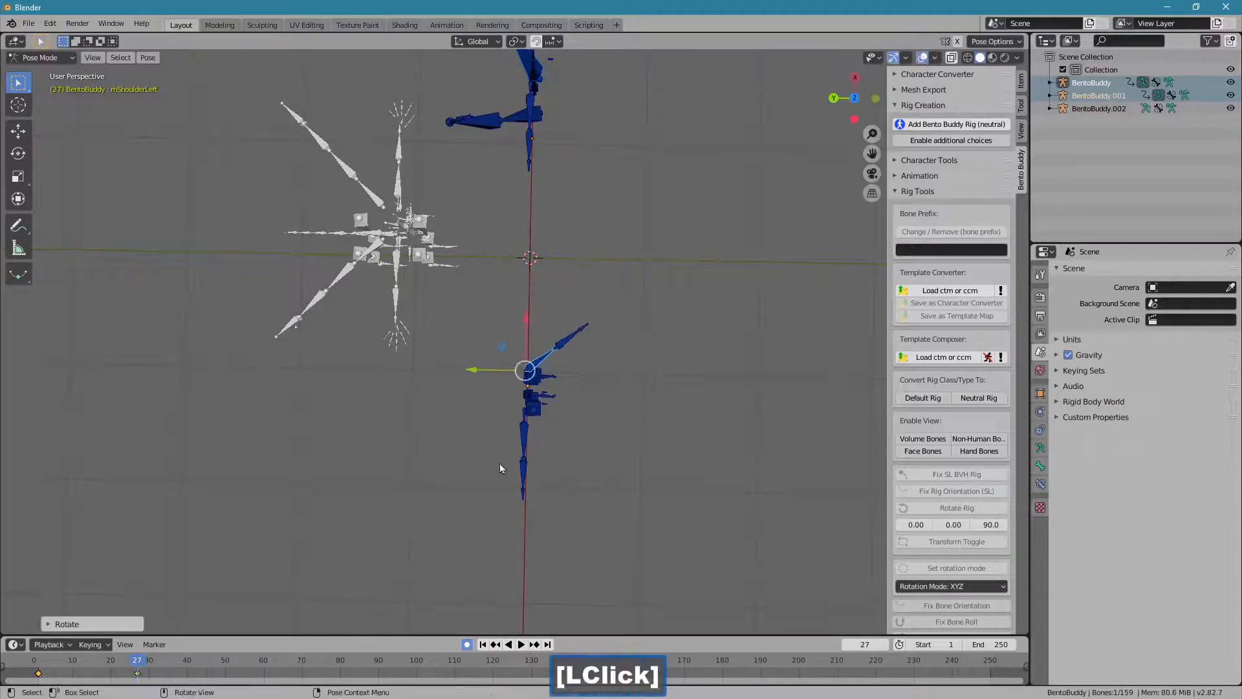
# At frame 38, rotate BentoBuddy's right shoulder bone so the arm points forward.
pyautogui.click(180, 661)
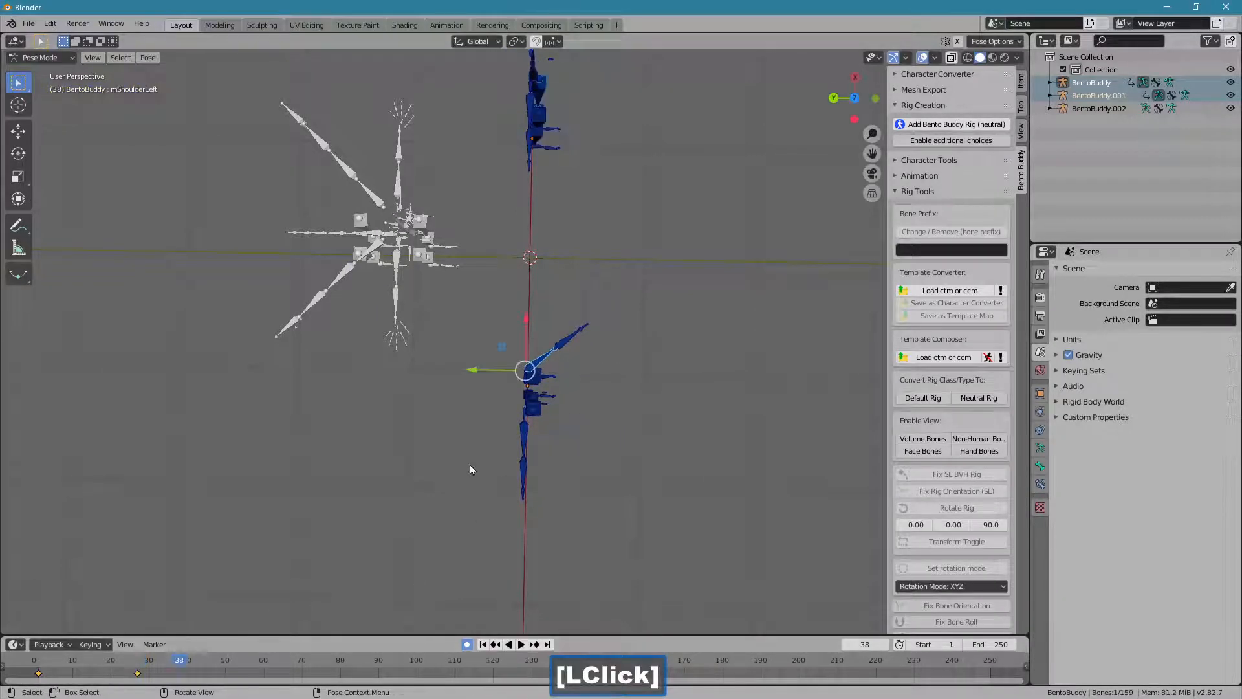
pyautogui.click(530, 447)
pyautogui.press('r')
pyautogui.click(622, 423)
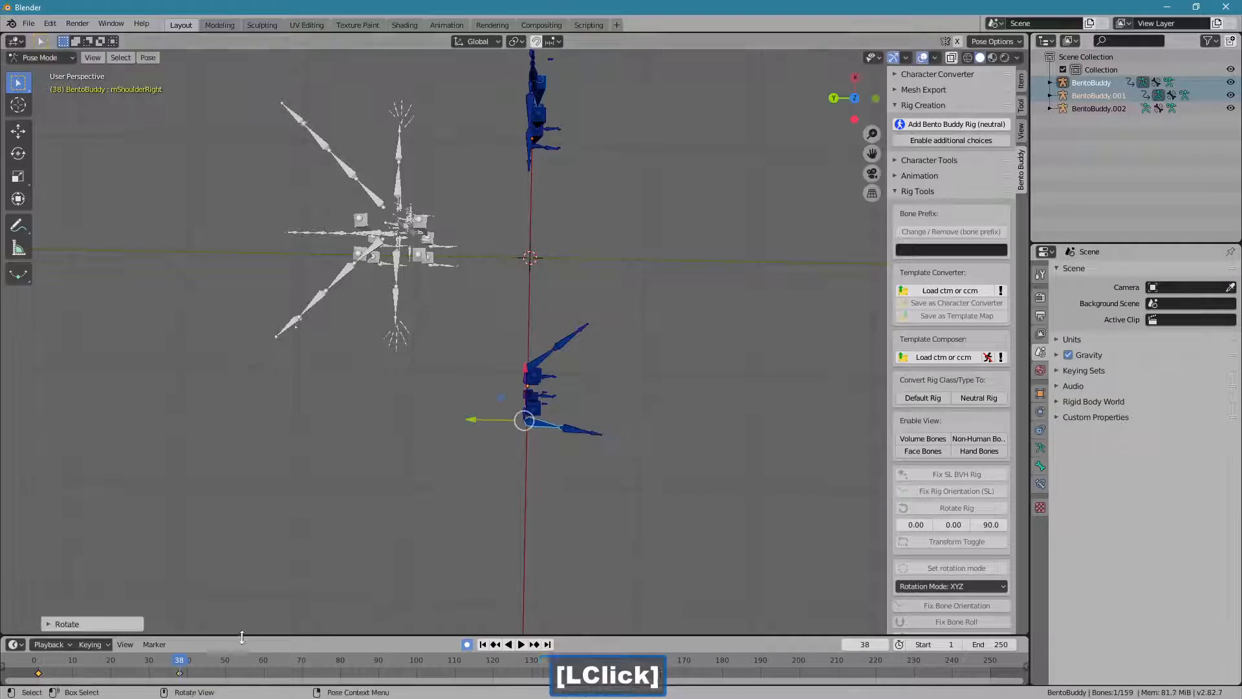
# At frame 57, rotate BentoBuddy's mTorso bone so the upper body bends forward in a side view.
pyautogui.click(233, 660)
pyautogui.moveTo(616, 330); pyautogui.dragTo(559, 265, button='middle')
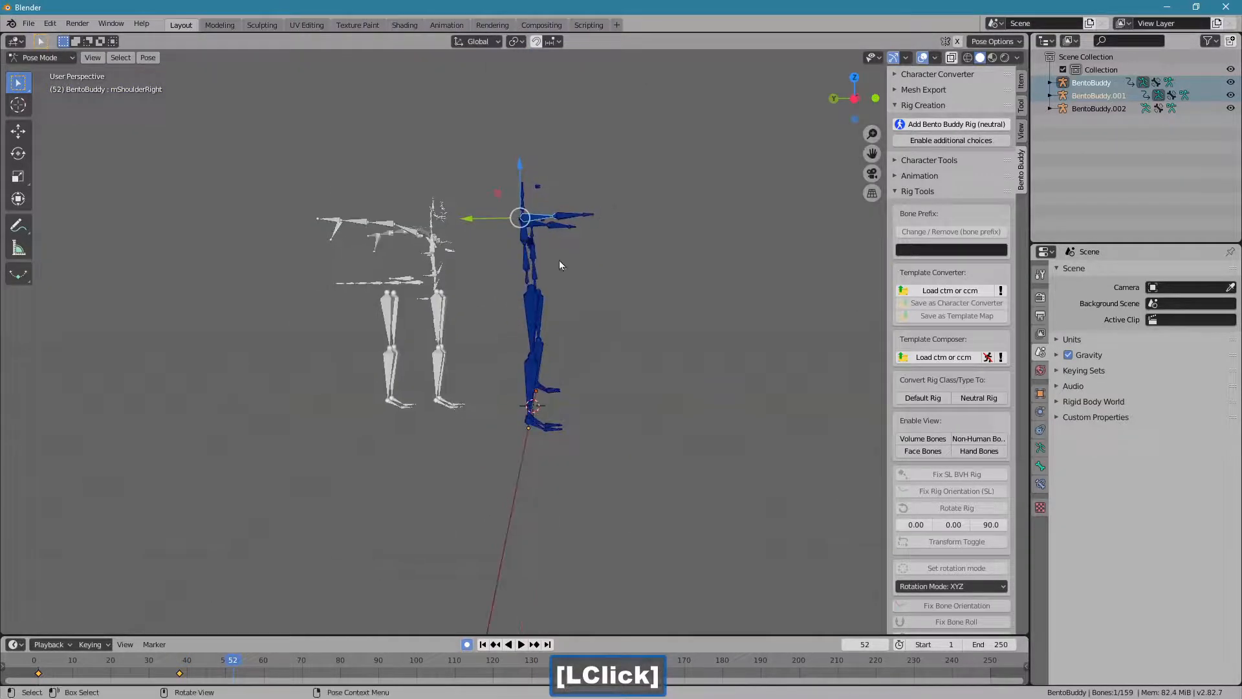
pyautogui.click(532, 269)
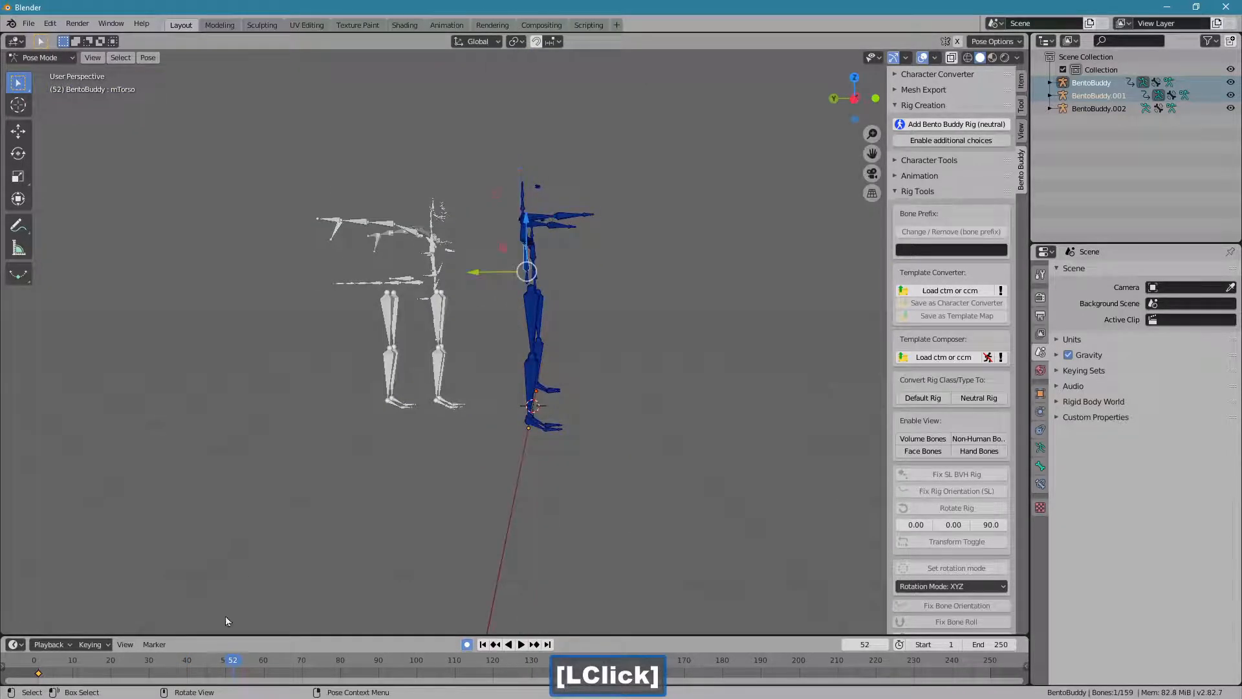
pyautogui.click(252, 660)
pyautogui.press('r')
pyautogui.click(615, 309)
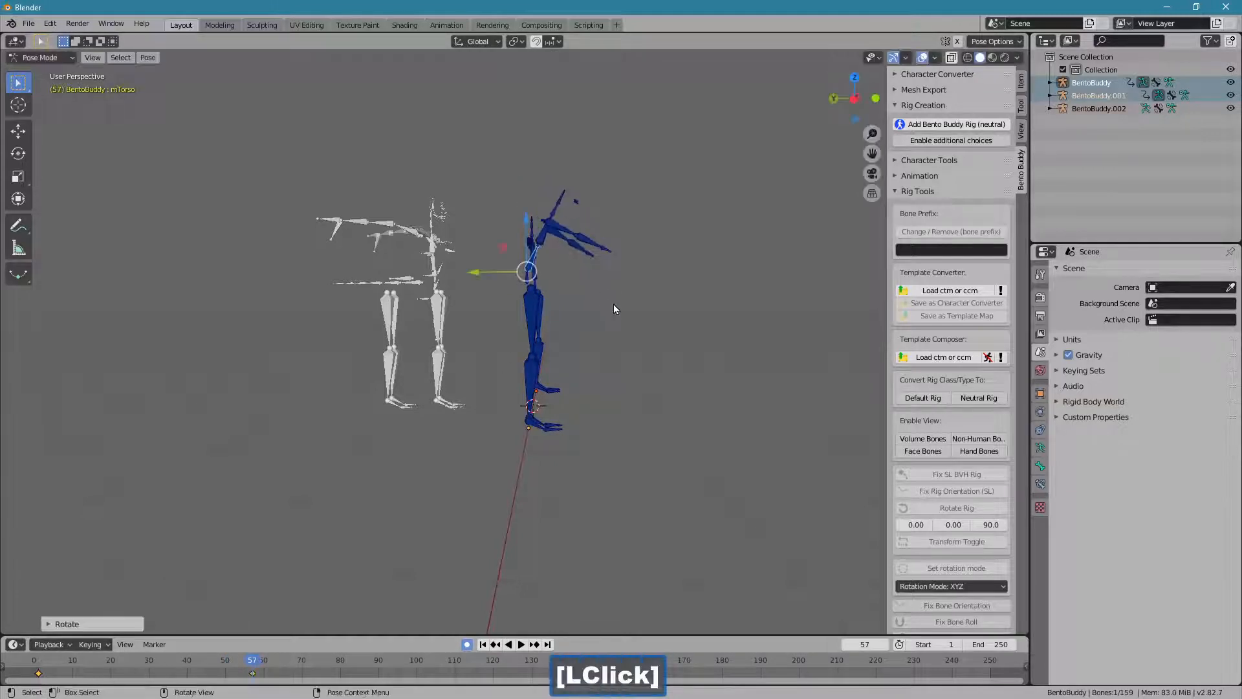
# At frame 57, rotate BentoBuddy.001's mTorso bone so the upper body leans backward in a side view.
pyautogui.moveTo(615, 308)
pyautogui.mouseDown(button='middle')
pyautogui.moveTo(603, 315)
pyautogui.moveTo(628, 316)
pyautogui.mouseUp(button='middle')
pyautogui.click(505, 275)
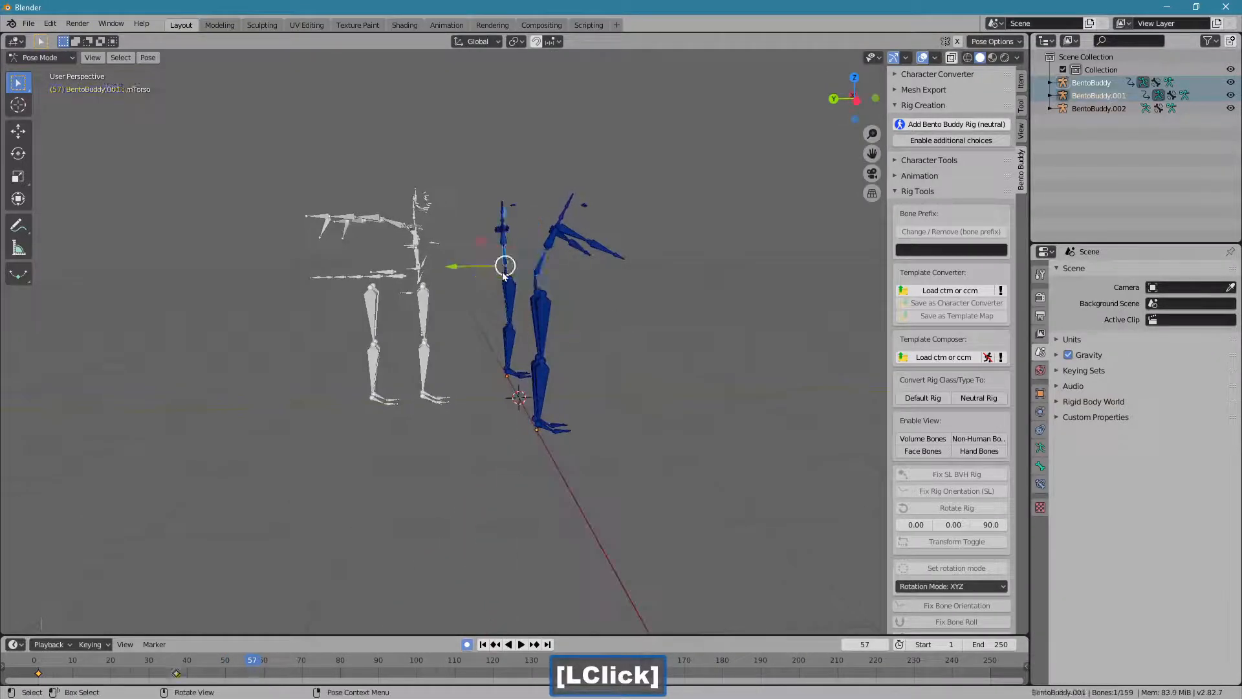
pyautogui.press('r')
pyautogui.click(391, 285)
pyautogui.moveTo(391, 285); pyautogui.dragTo(632, 352, button='middle')
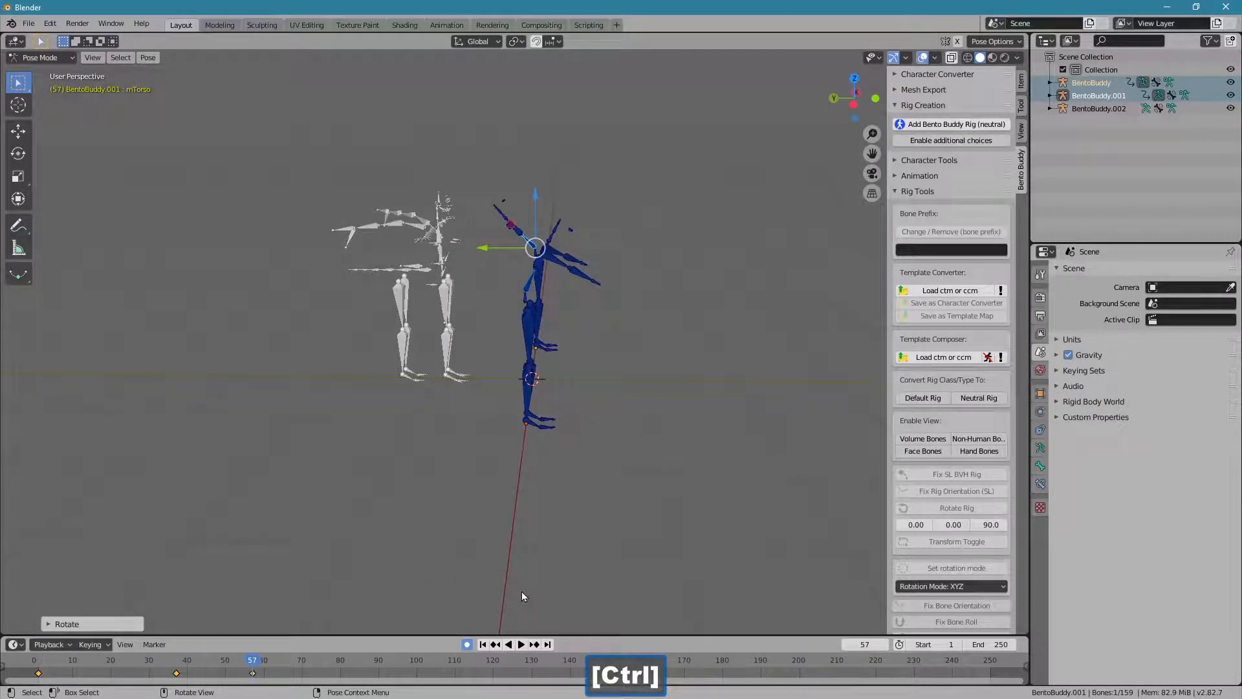
# Return to frame 1 with automatic keyframing turned off, scrubbing to about frame 13 to check the leg animation.
pyautogui.click(482, 644)
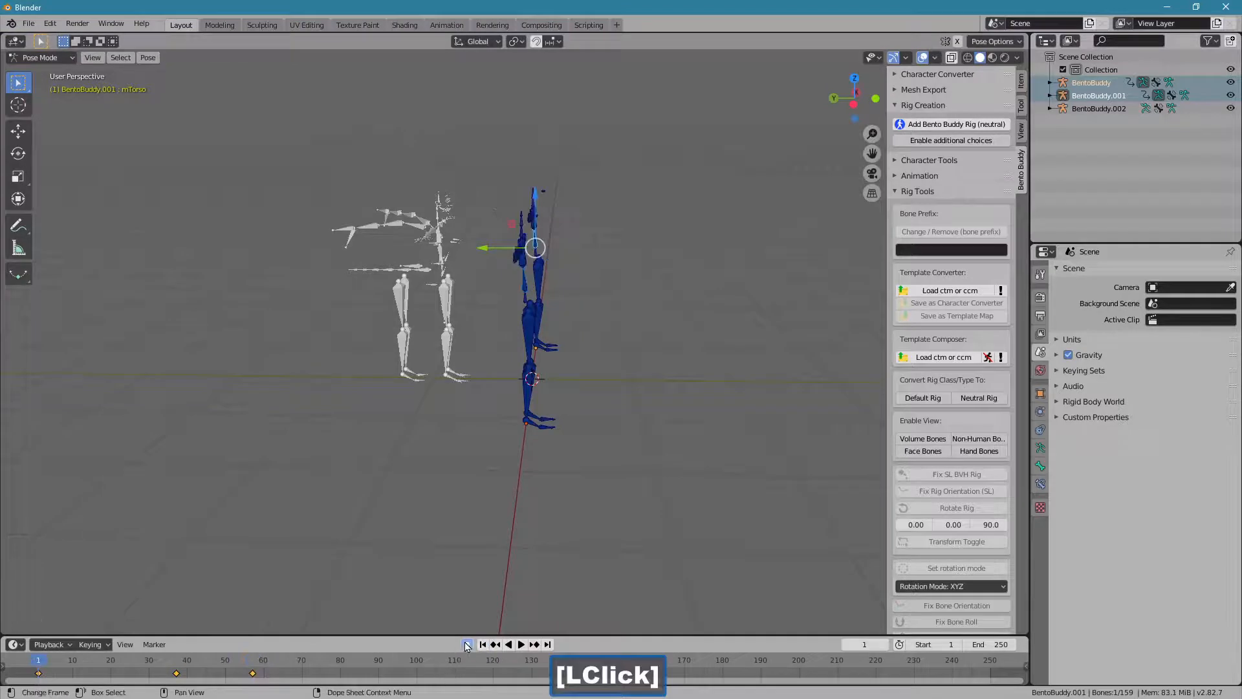
pyautogui.moveTo(585, 419); pyautogui.dragTo(448, 430, button='middle')
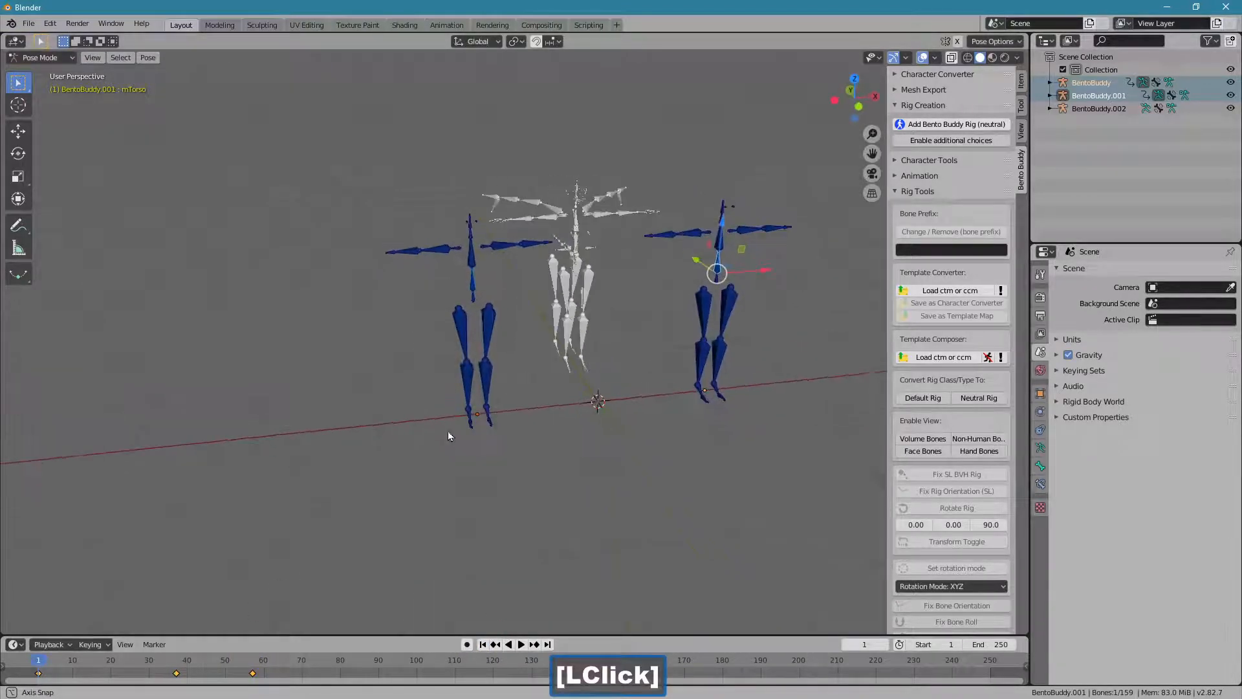
pyautogui.moveTo(73, 660)
pyautogui.mouseDown()
pyautogui.moveTo(304, 661)
pyautogui.moveTo(84, 664)
pyautogui.mouseUp()
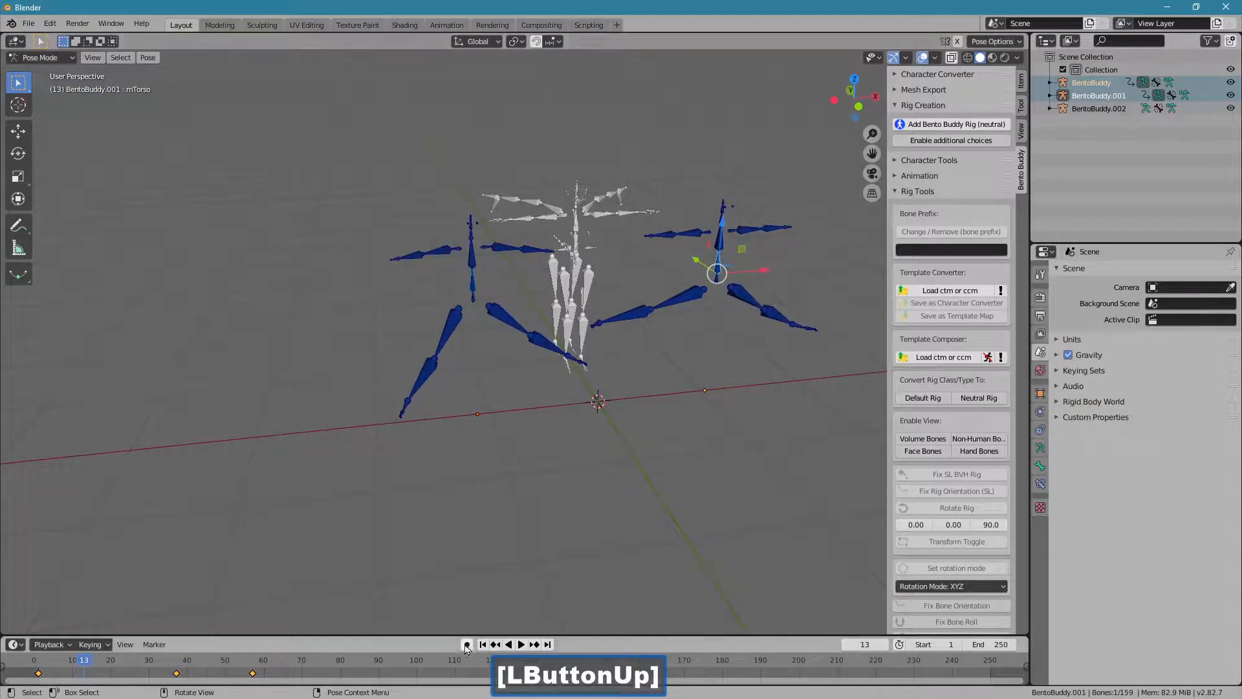
pyautogui.click(483, 645)
pyautogui.moveTo(566, 421); pyautogui.dragTo(595, 469, button='middle')
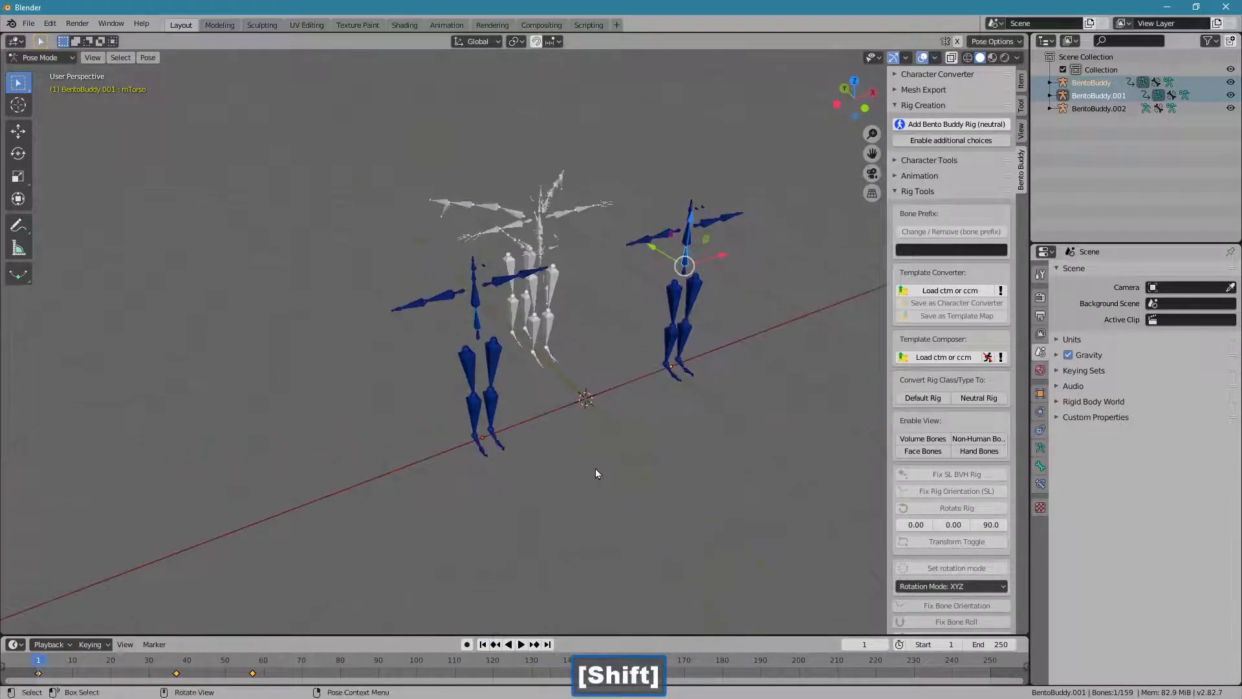
# Switch to Object Mode and select only the BentoBuddy.002 rig.
pyautogui.click(42, 57)
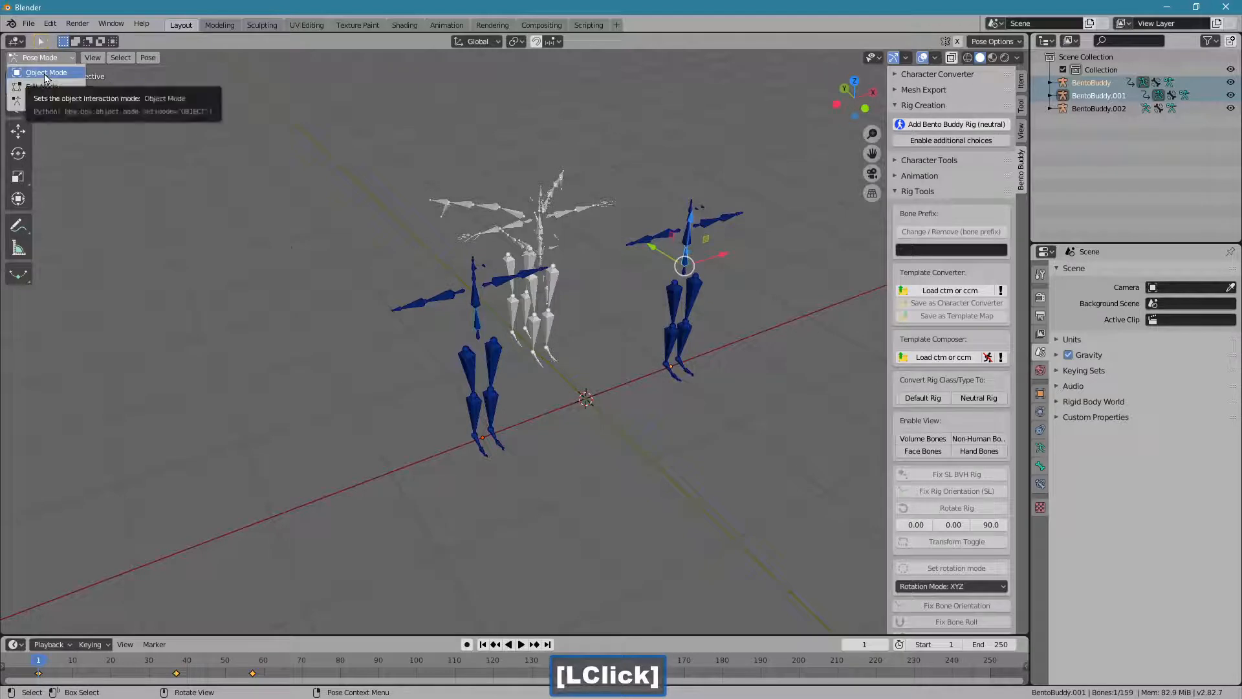
pyautogui.click(39, 71)
pyautogui.keyDown('ctrl'); pyautogui.moveTo(592, 471); pyautogui.dragTo(609, 372, button='middle'); pyautogui.keyUp('ctrl')
pyautogui.keyDown('shift'); pyautogui.moveTo(608, 372); pyautogui.dragTo(558, 361, button='middle'); pyautogui.keyUp('shift')
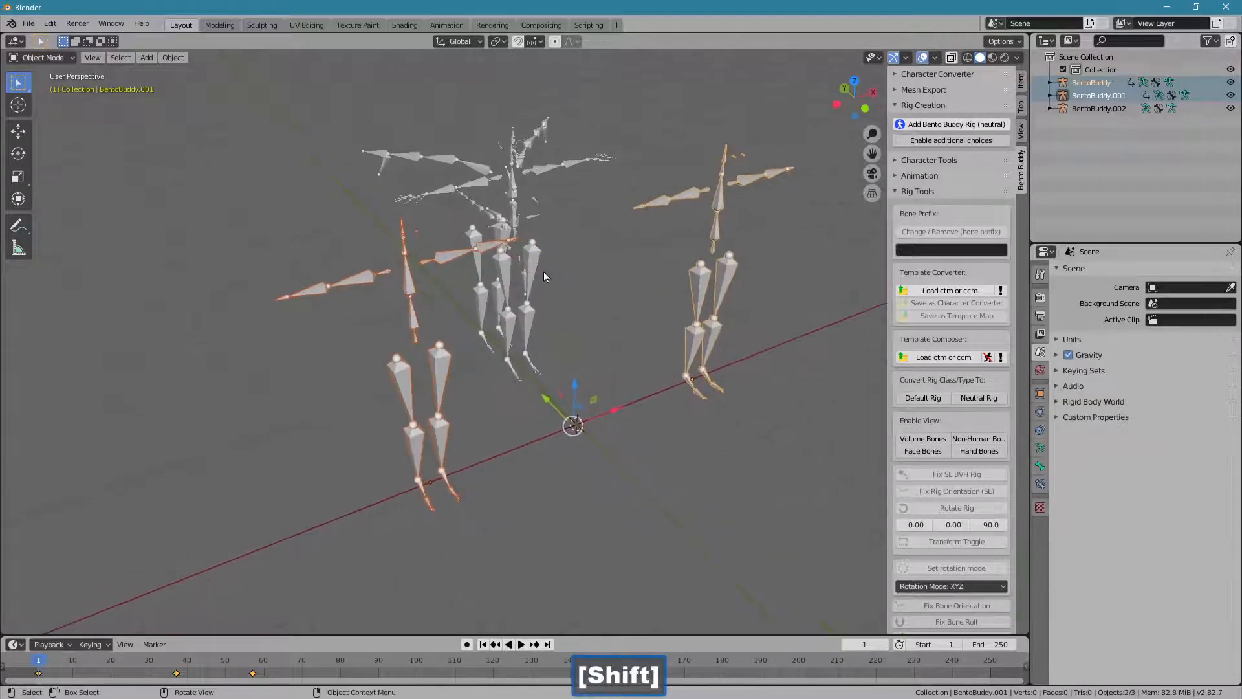
pyautogui.click(542, 271)
pyautogui.moveTo(543, 271); pyautogui.dragTo(640, 278, button='middle')
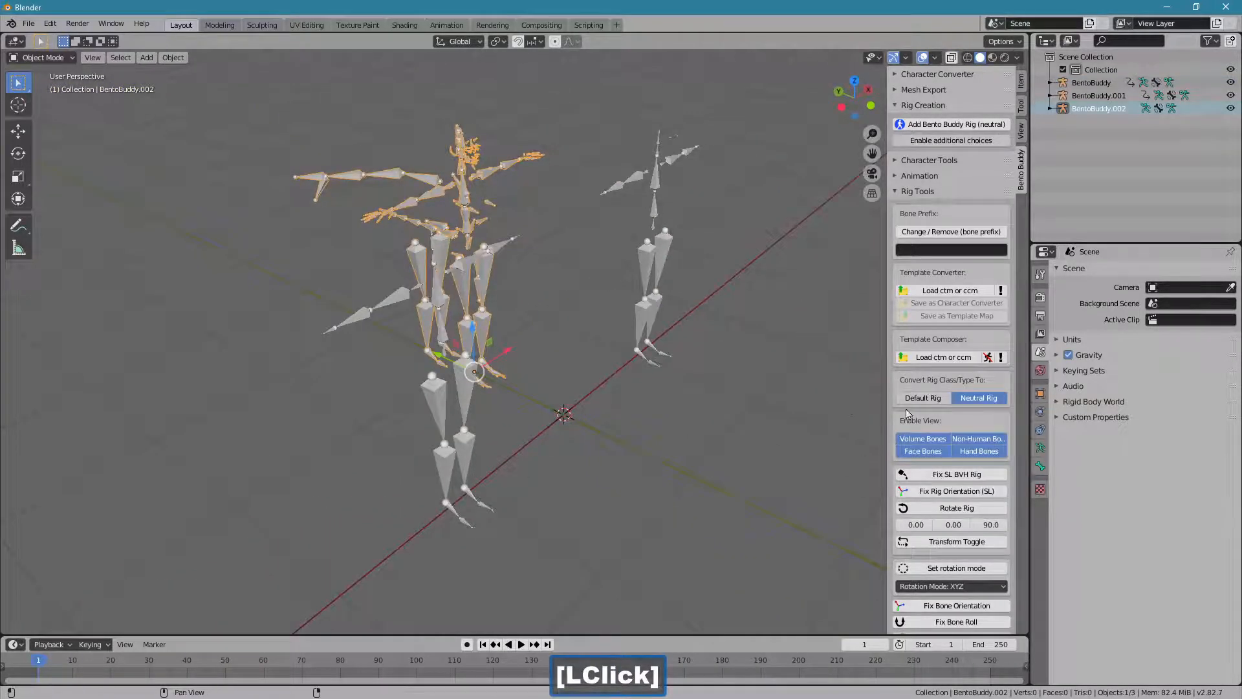
# Enable the Template Workshop in the Character Tools and lock BentoBuddy.002 as the template's source rig.
pyautogui.click(923, 105)
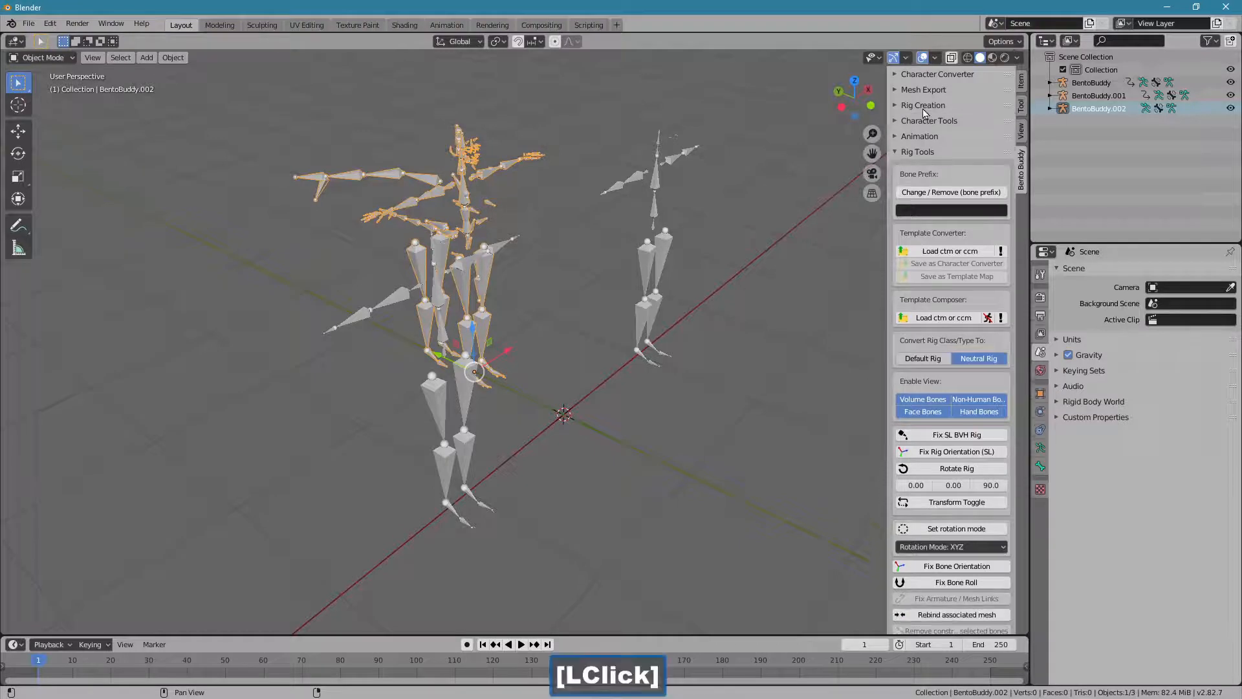
pyautogui.click(918, 152)
pyautogui.click(919, 121)
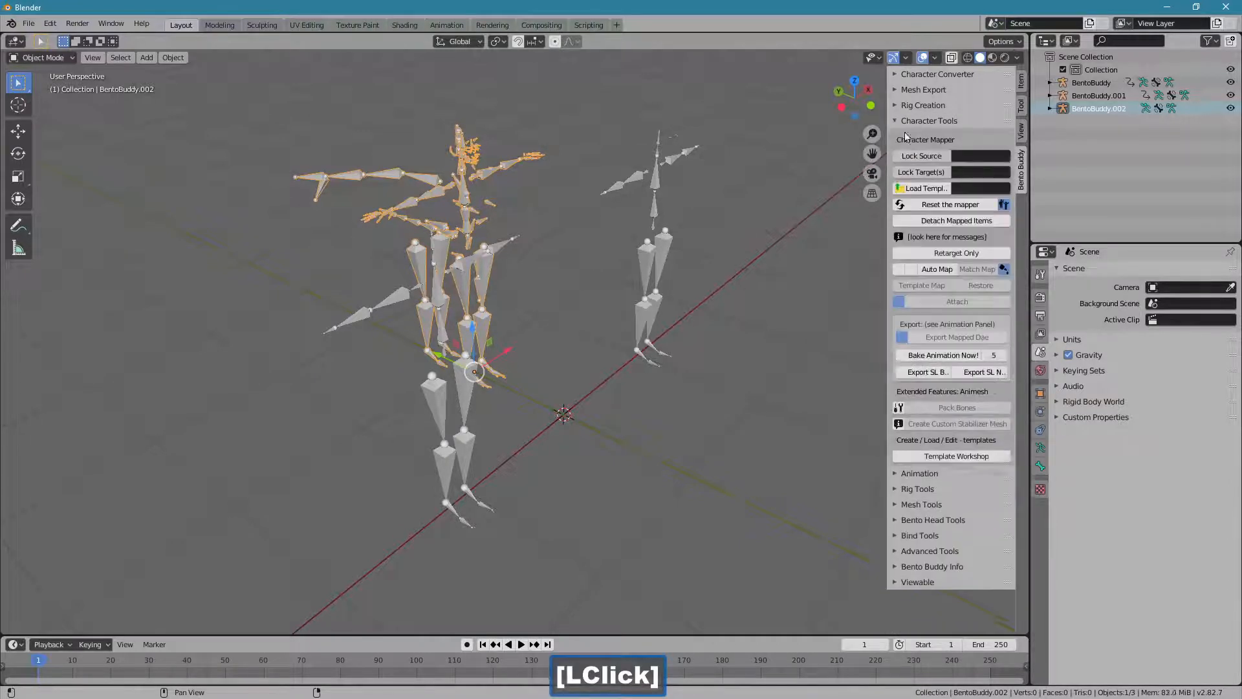
pyautogui.click(967, 458)
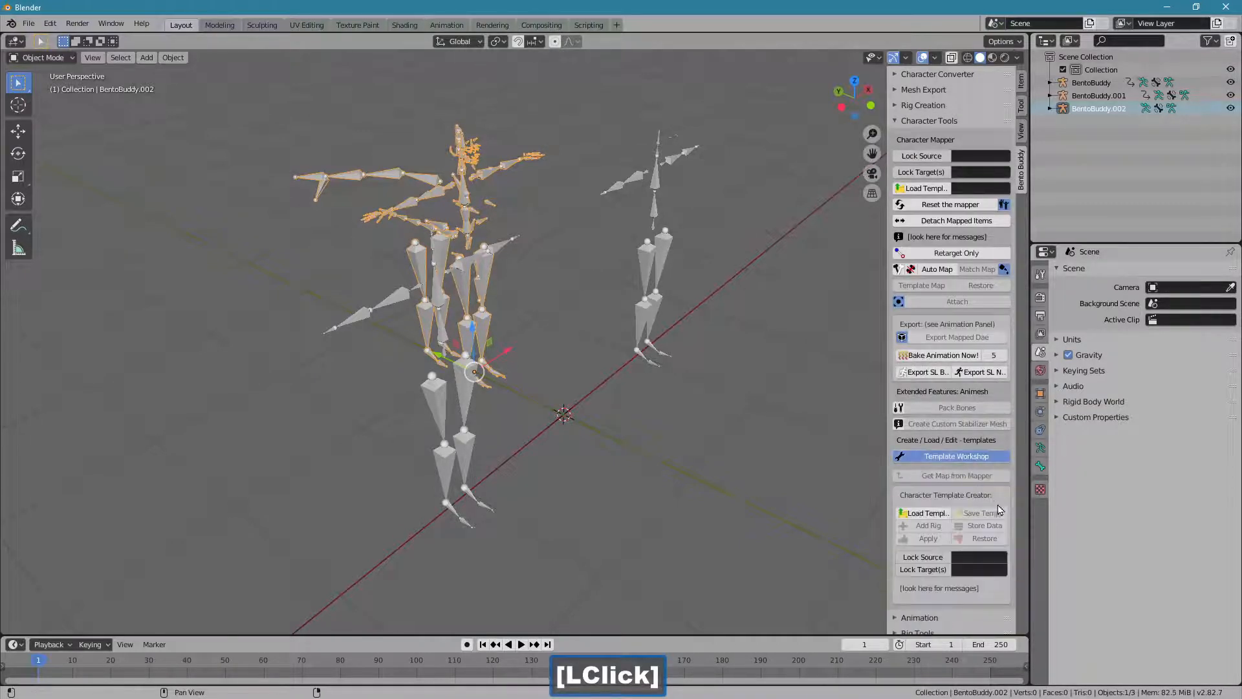
pyautogui.click(908, 558)
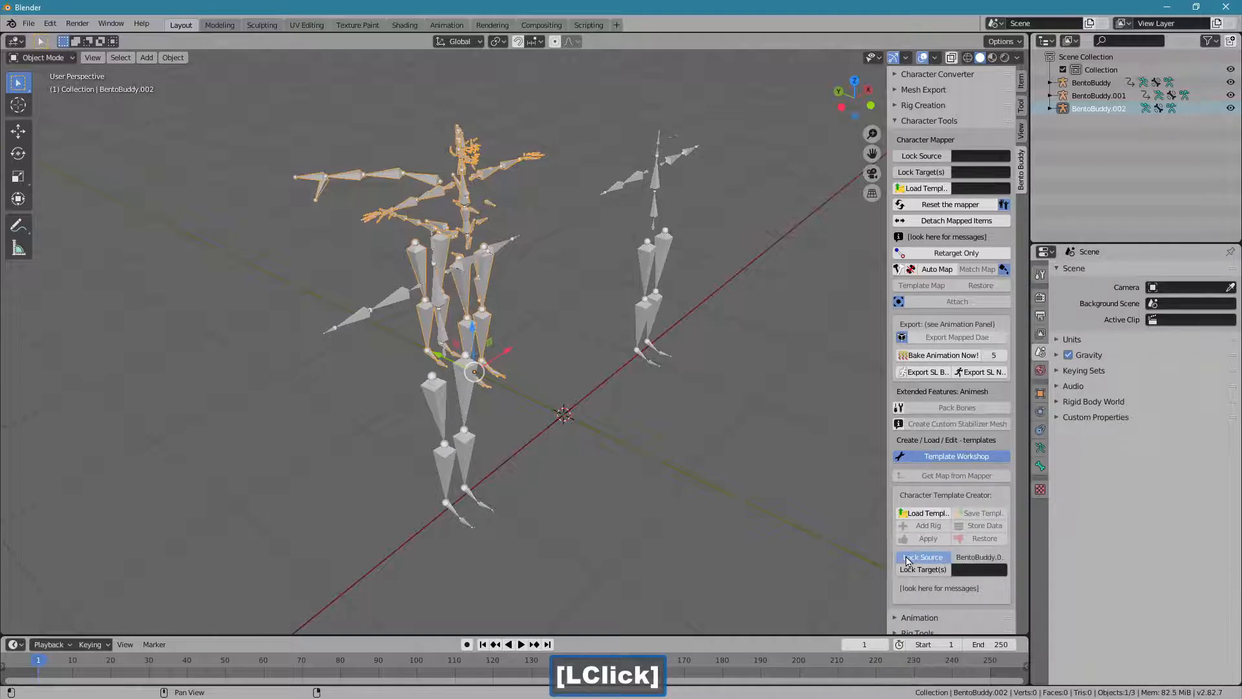
# Select the BentoBuddy and BentoBuddy.001 rigs together and lock them as the template's targets.
pyautogui.moveTo(522, 444); pyautogui.dragTo(604, 406, button='middle')
pyautogui.moveTo(666, 147); pyautogui.dragTo(509, 293)
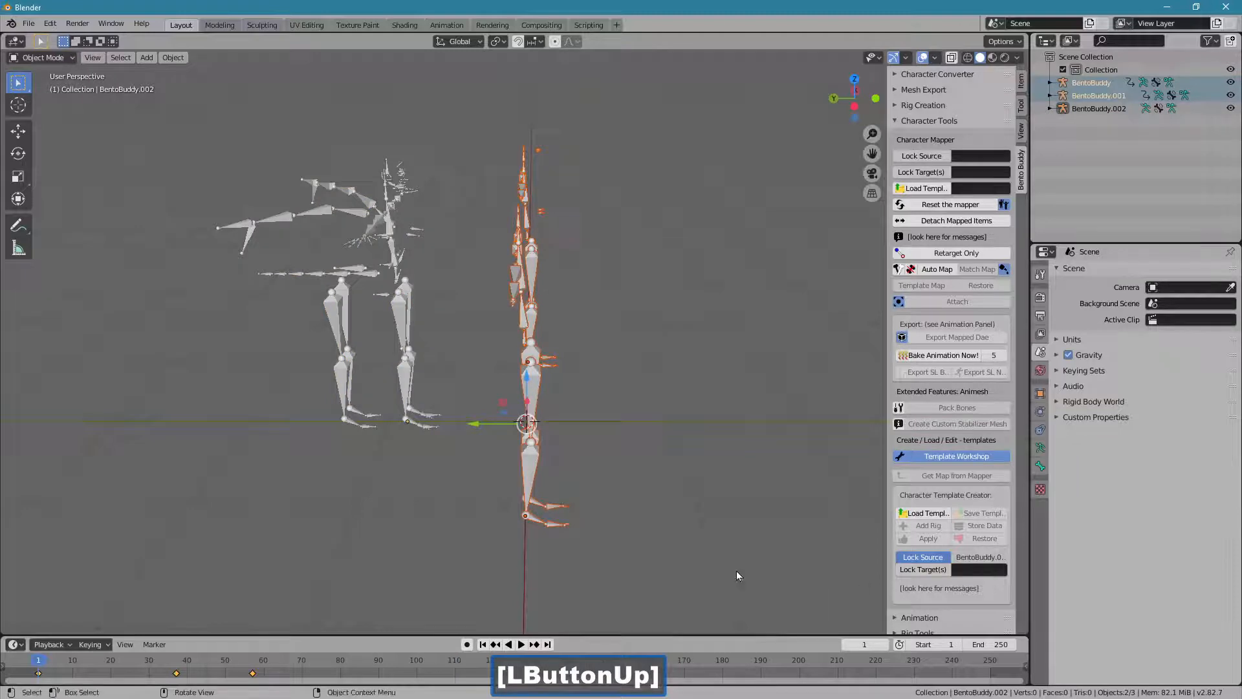
pyautogui.moveTo(736, 572); pyautogui.dragTo(640, 455, button='middle')
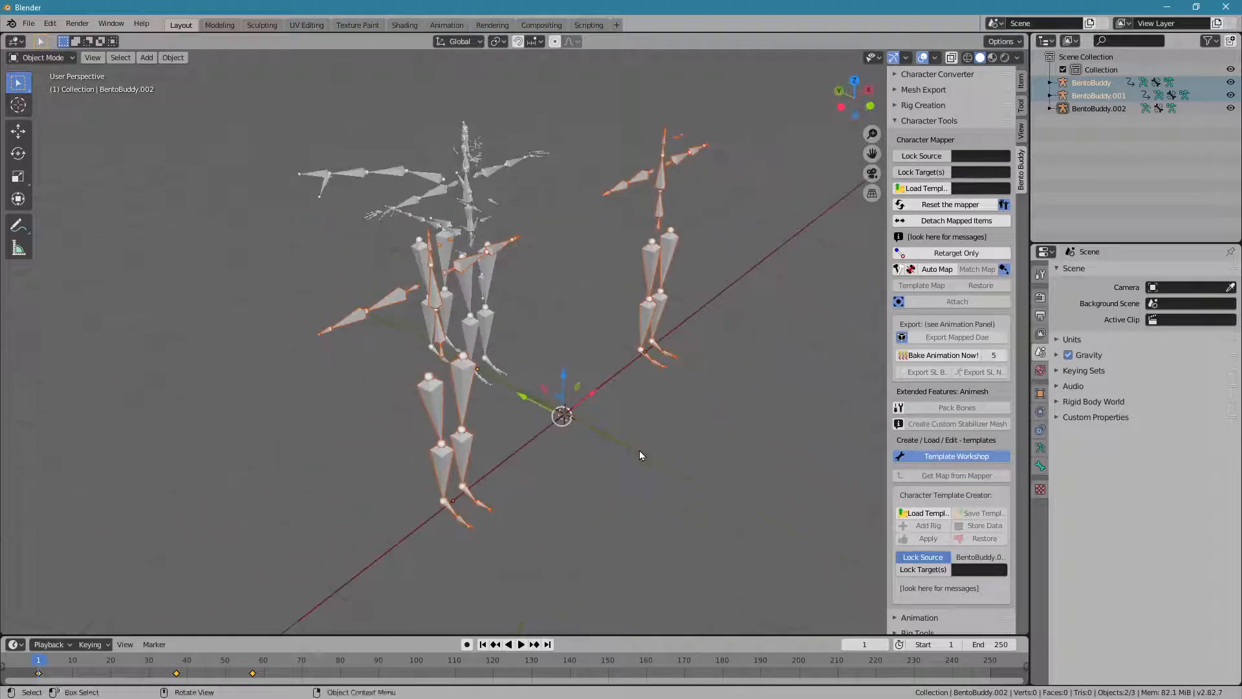
pyautogui.click(911, 572)
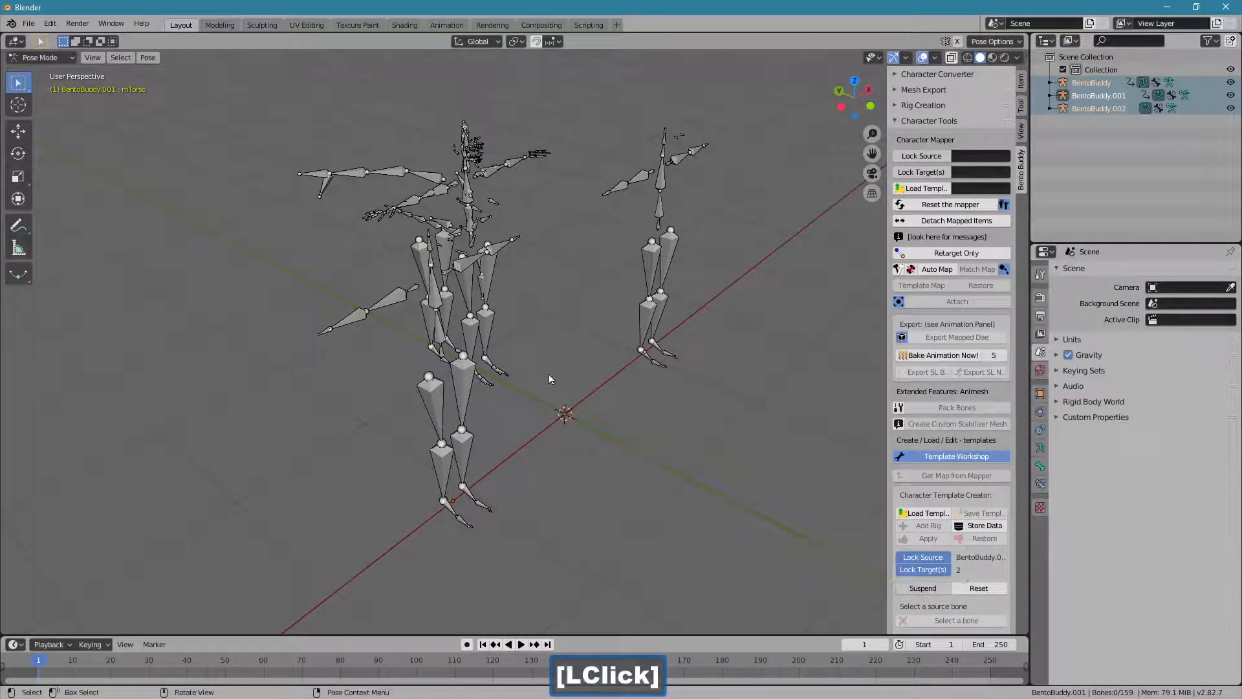
# Map BentoBuddy.002's mHipLeft and mKneeLeft bones to the matching left leg bones of BentoBuddy.001.
pyautogui.moveTo(548, 374); pyautogui.dragTo(641, 309, button='middle')
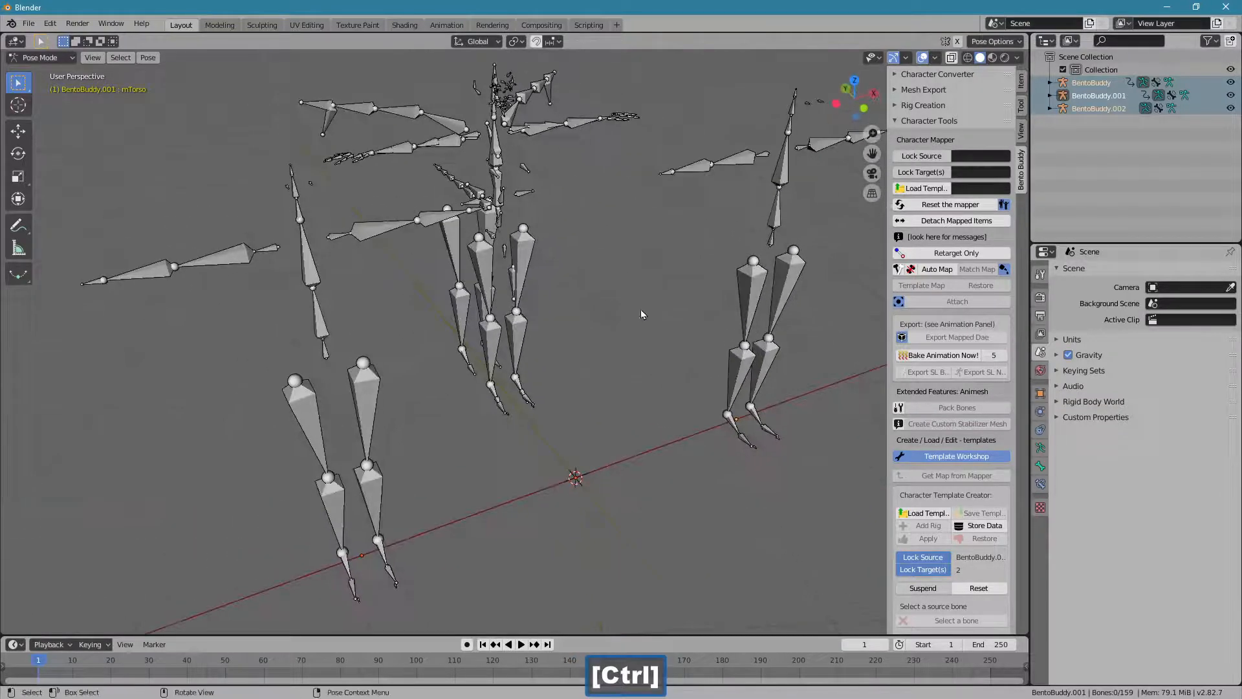
pyautogui.click(532, 256)
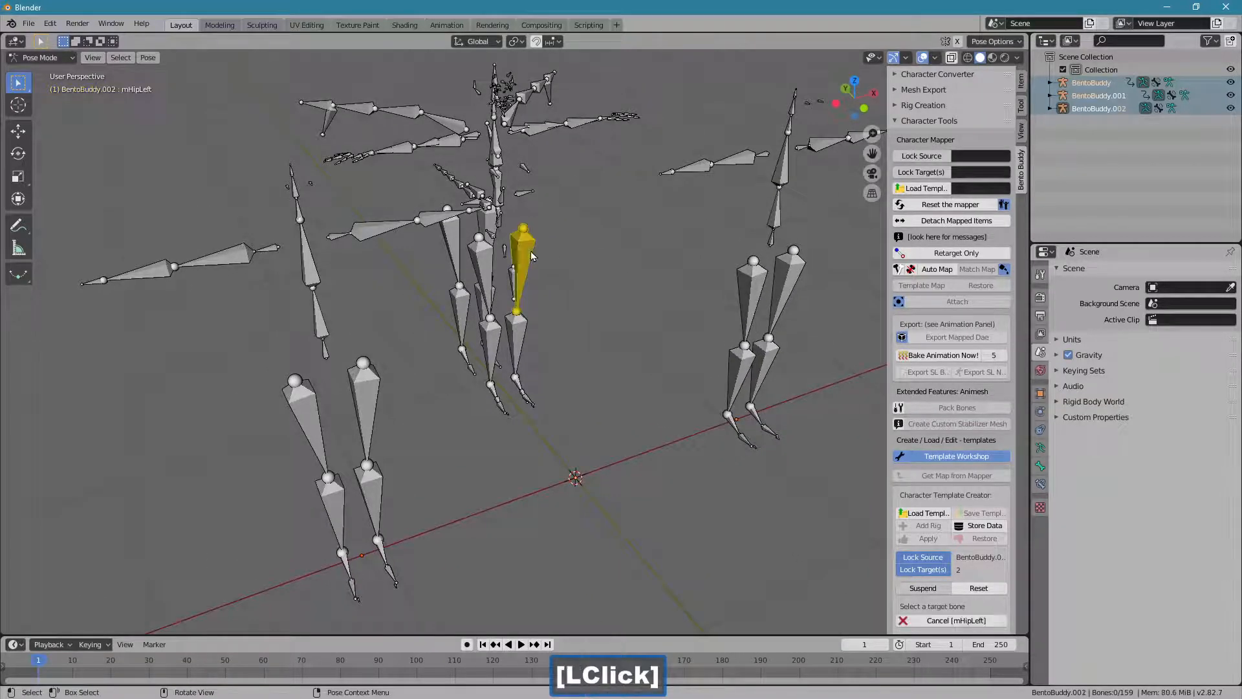
pyautogui.click(784, 296)
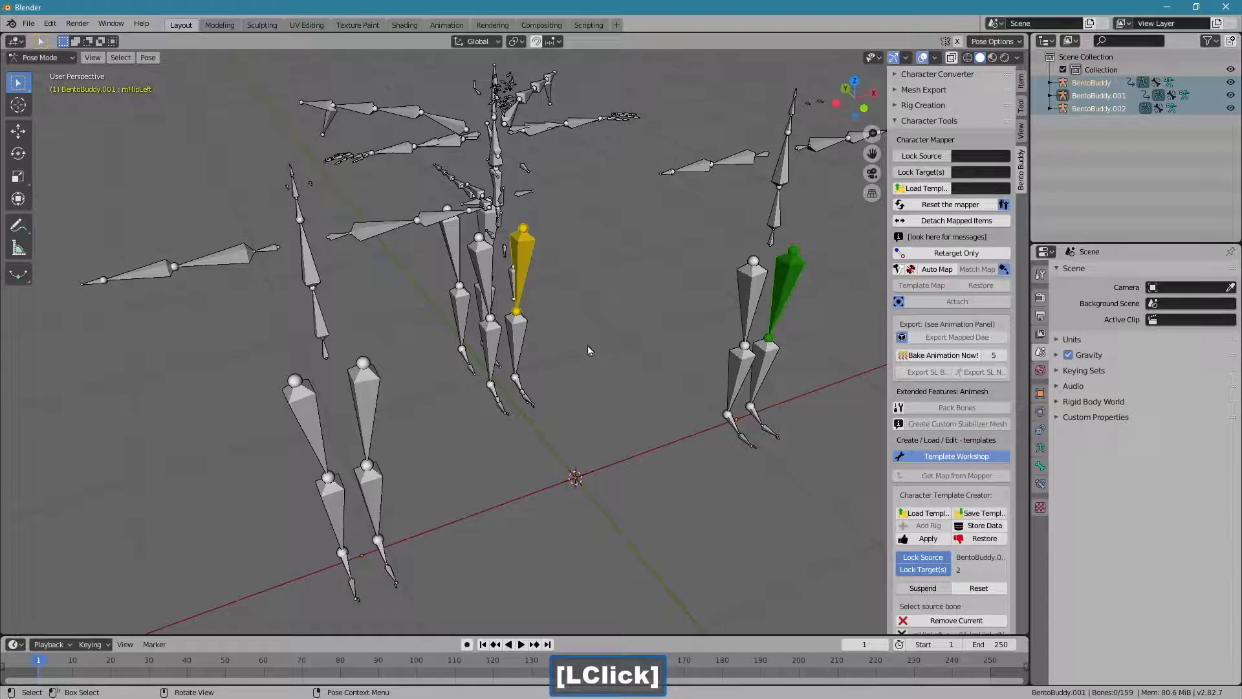
pyautogui.click(521, 343)
pyautogui.click(765, 367)
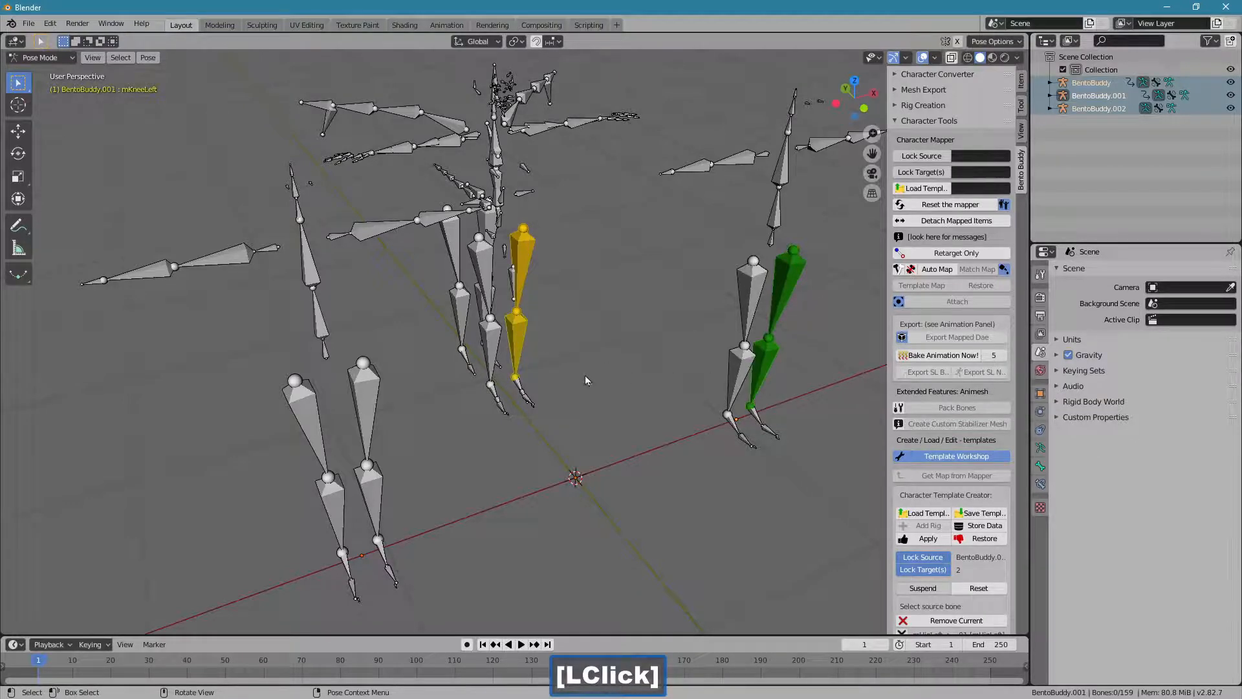
# Map BentoBuddy.002's mHipRight and mKneeRight bones to the matching right leg bones of BentoBuddy.
pyautogui.moveTo(765, 367); pyautogui.dragTo(518, 355, button='middle')
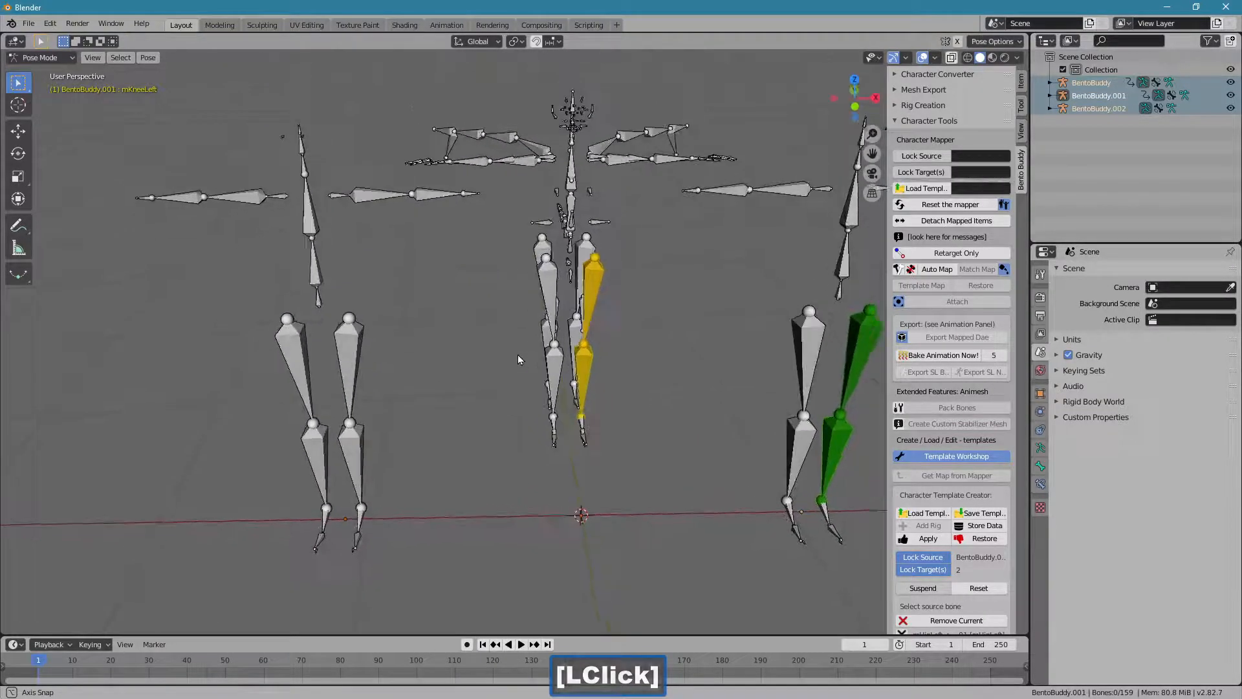
pyautogui.click(547, 294)
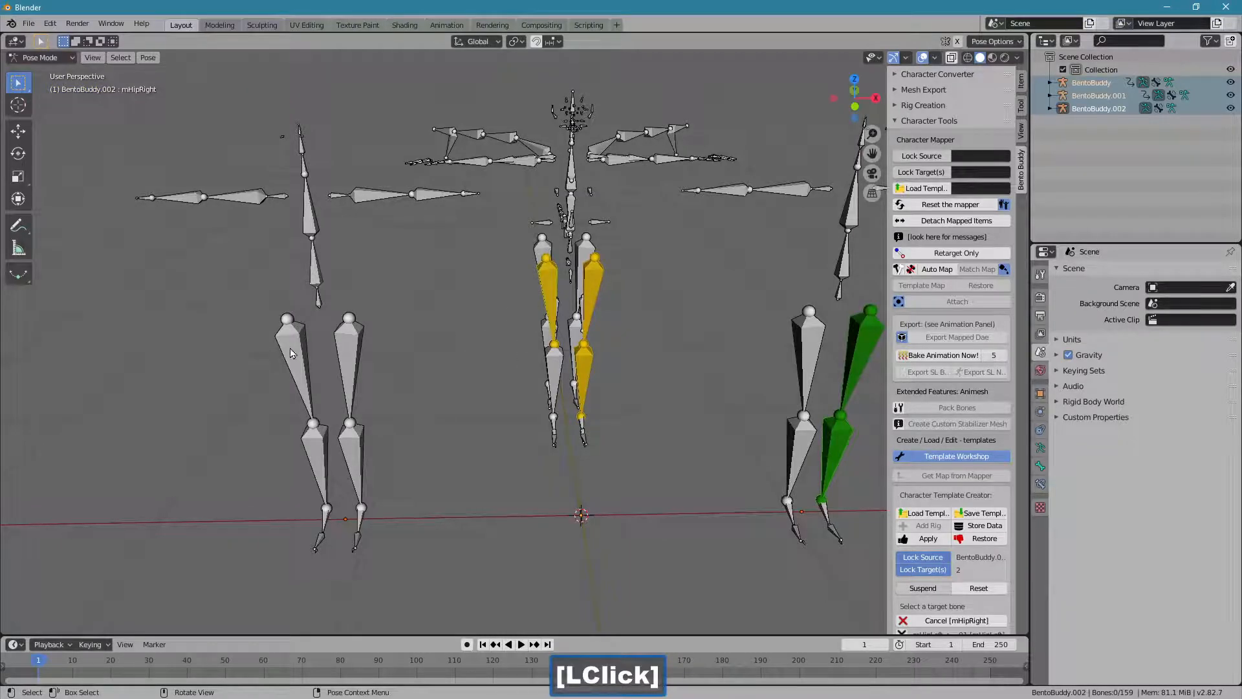
pyautogui.click(291, 353)
pyautogui.click(553, 373)
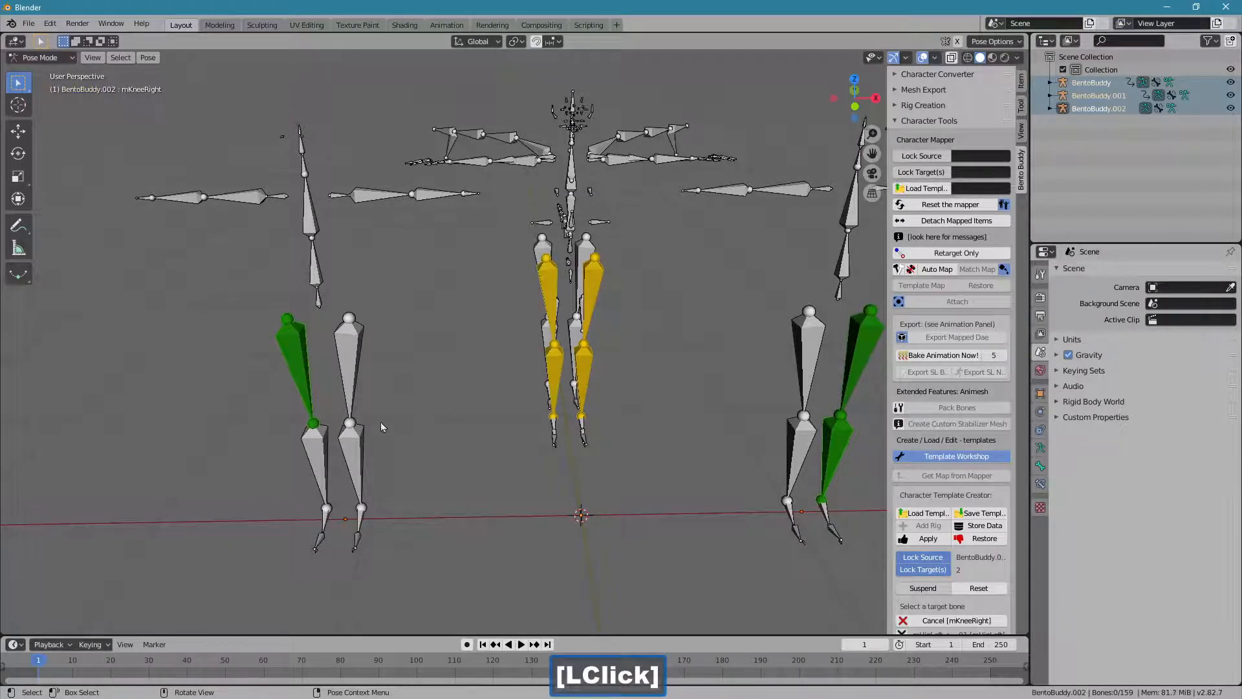
pyautogui.click(315, 453)
# Map BentoBuddy.002's mPelvis bone to the mPelvis bone of BentoBuddy.
pyautogui.moveTo(401, 427); pyautogui.dragTo(628, 392, button='middle')
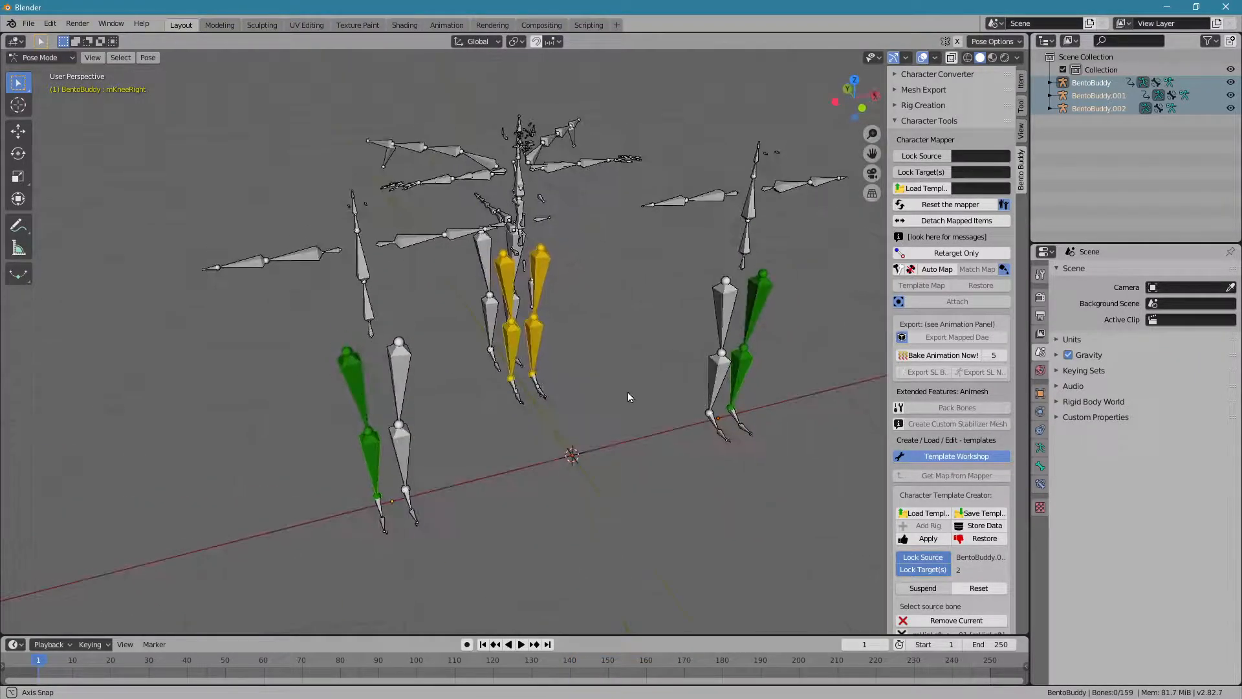
pyautogui.keyDown('ctrl'); pyautogui.moveTo(576, 324); pyautogui.dragTo(660, 364, button='middle'); pyautogui.keyUp('ctrl')
pyautogui.keyDown('shift'); pyautogui.moveTo(302, 304); pyautogui.dragTo(575, 315, button='middle'); pyautogui.keyUp('shift')
pyautogui.click(235, 277)
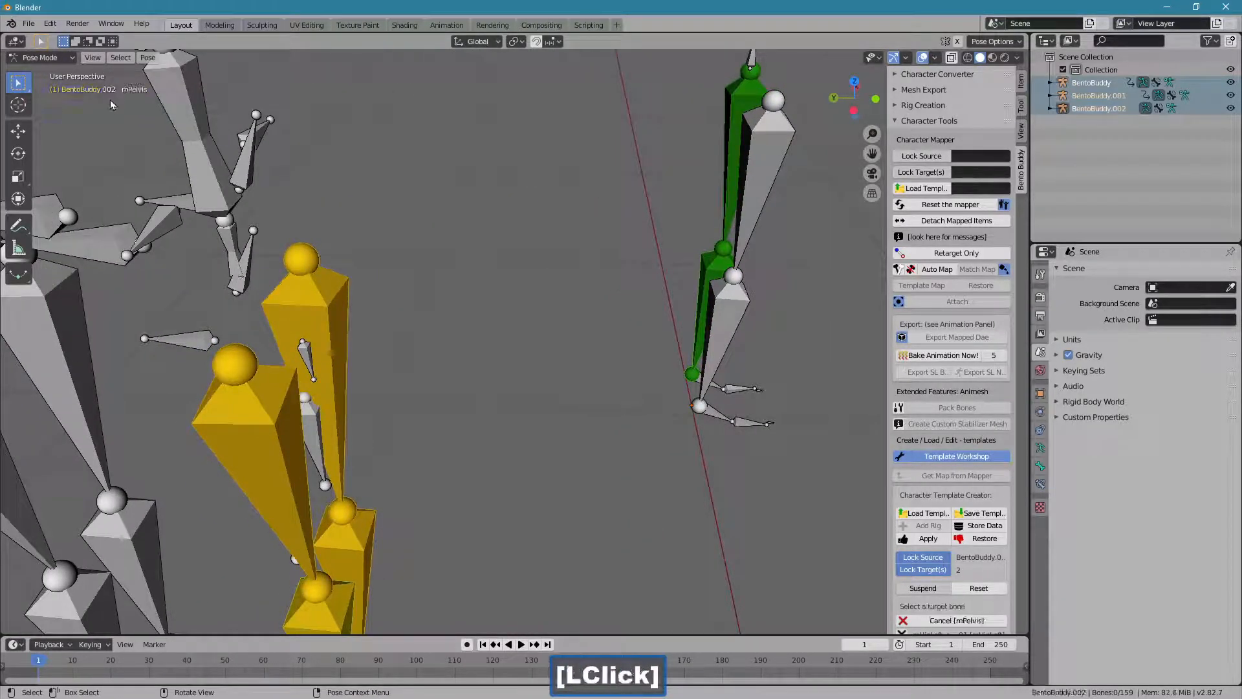
pyautogui.keyDown('shift'); pyautogui.moveTo(545, 212); pyautogui.dragTo(352, 224, button='middle'); pyautogui.keyUp('shift')
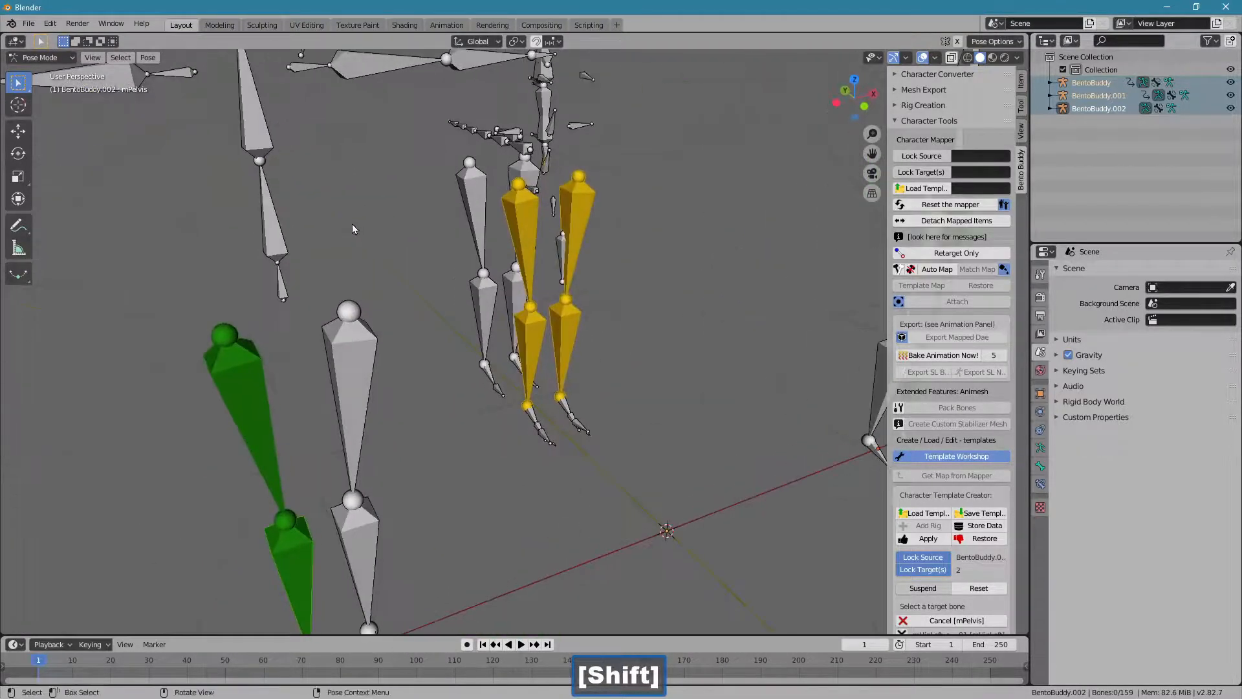
pyautogui.click(283, 291)
pyautogui.keyDown('ctrl'); pyautogui.moveTo(458, 206); pyautogui.dragTo(565, 327, button='middle'); pyautogui.keyUp('ctrl')
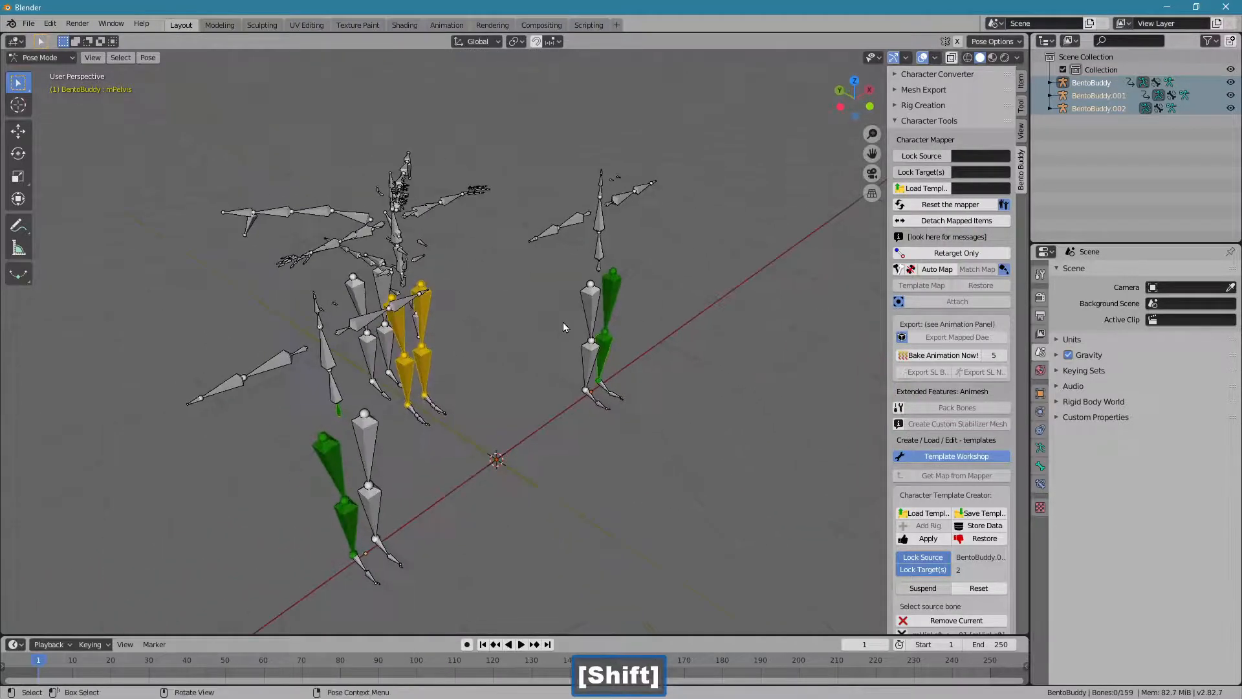
# Save the template map as temp_1 in the addon's data folder and reset the Character Template Creator.
pyautogui.click(981, 513)
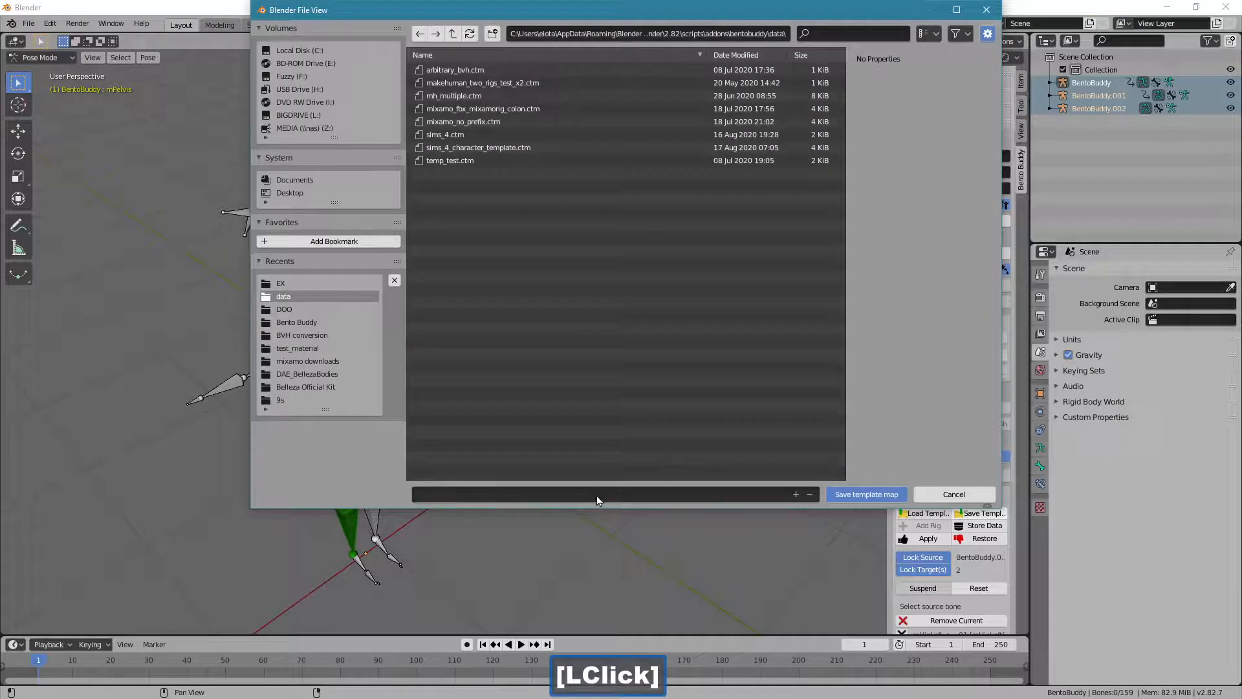
pyautogui.click(597, 495)
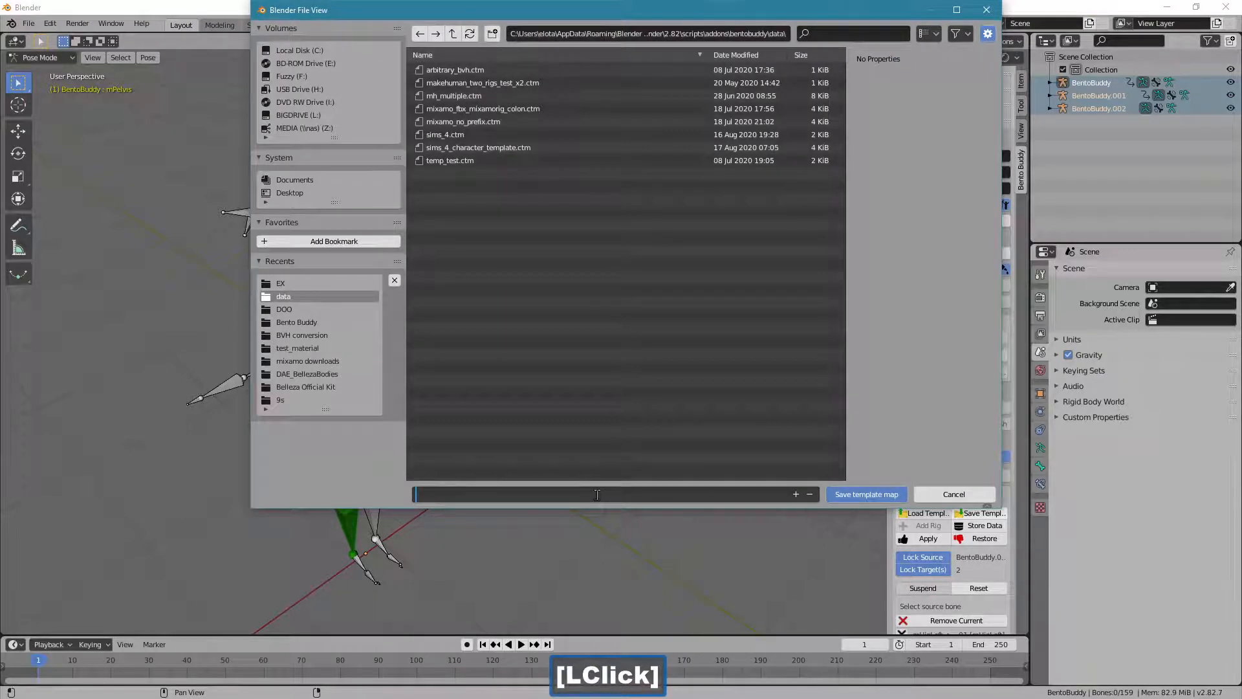
pyautogui.write('temp')
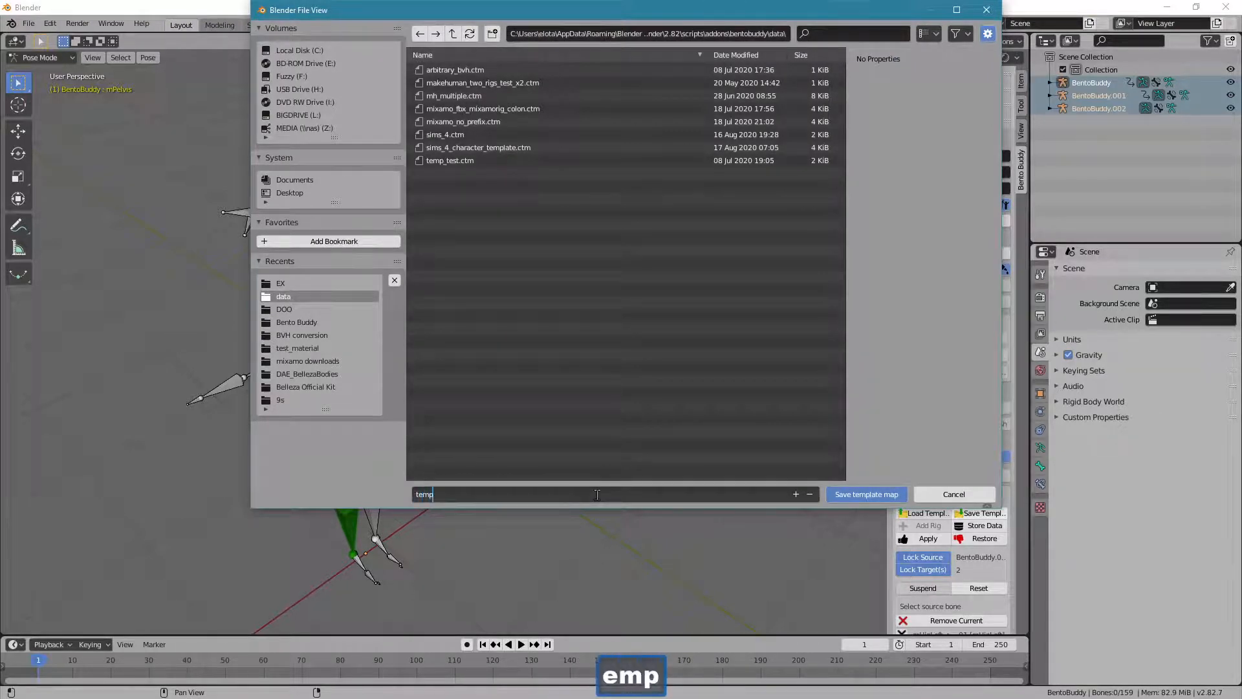
pyautogui.write('_1')
pyautogui.press('Return')
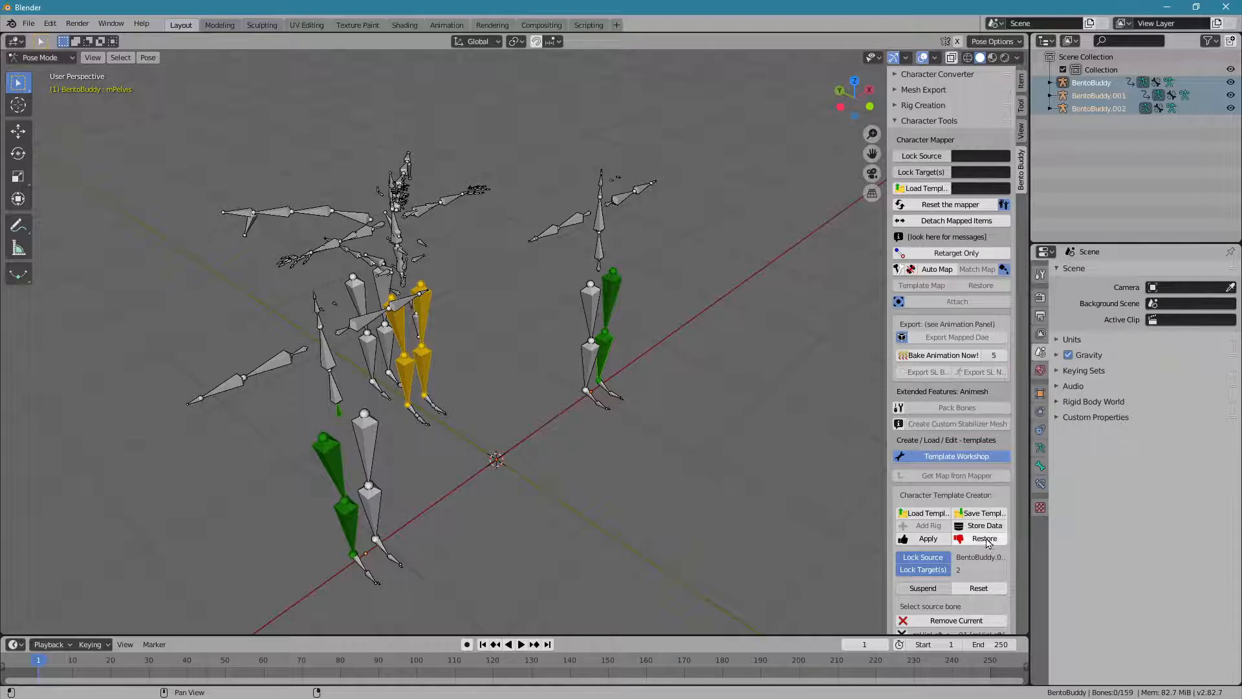
pyautogui.click(979, 589)
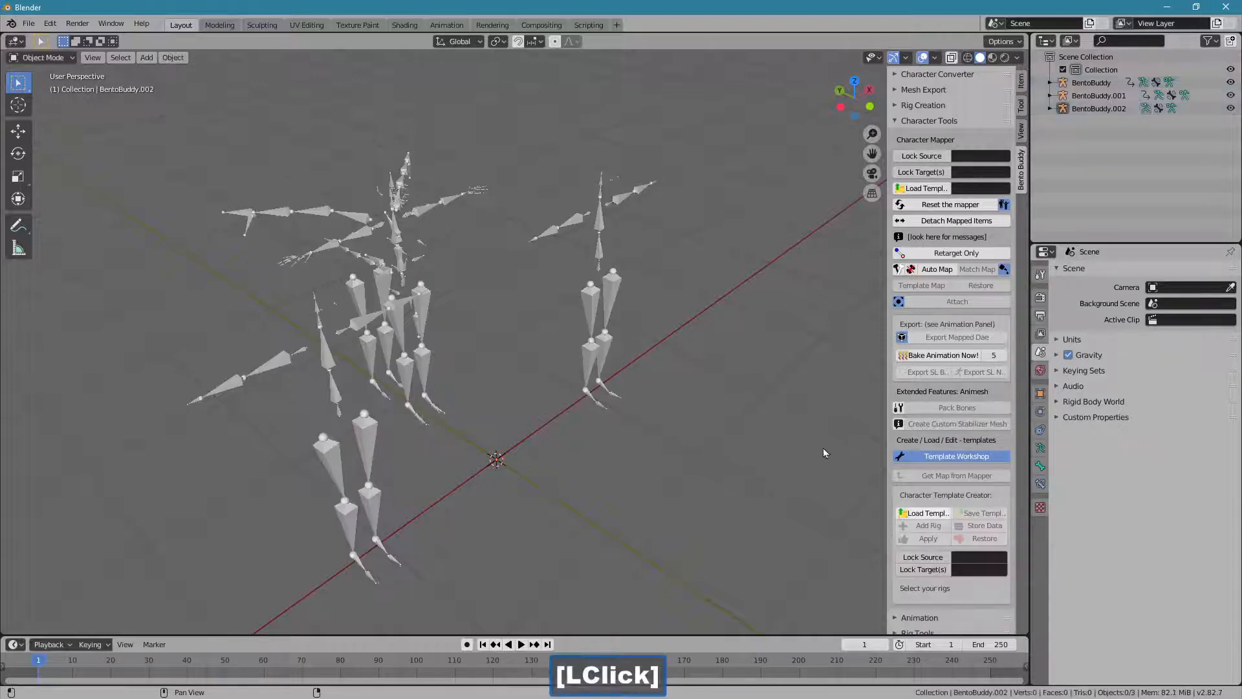
# Add another neutral Bento Buddy rig and move it along the X axis beyond BentoBuddy.001.
pyautogui.keyDown('shift'); pyautogui.moveTo(609, 344); pyautogui.dragTo(619, 338, button='middle'); pyautogui.keyUp('shift')
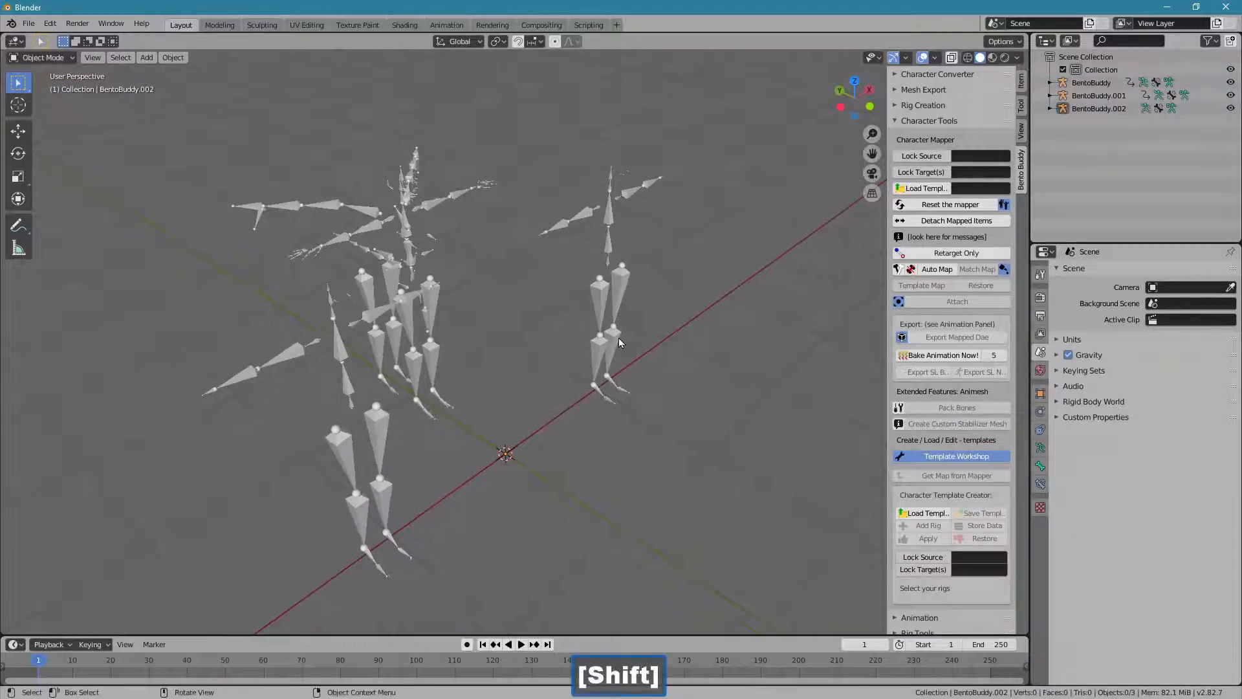
pyautogui.click(924, 122)
pyautogui.click(924, 107)
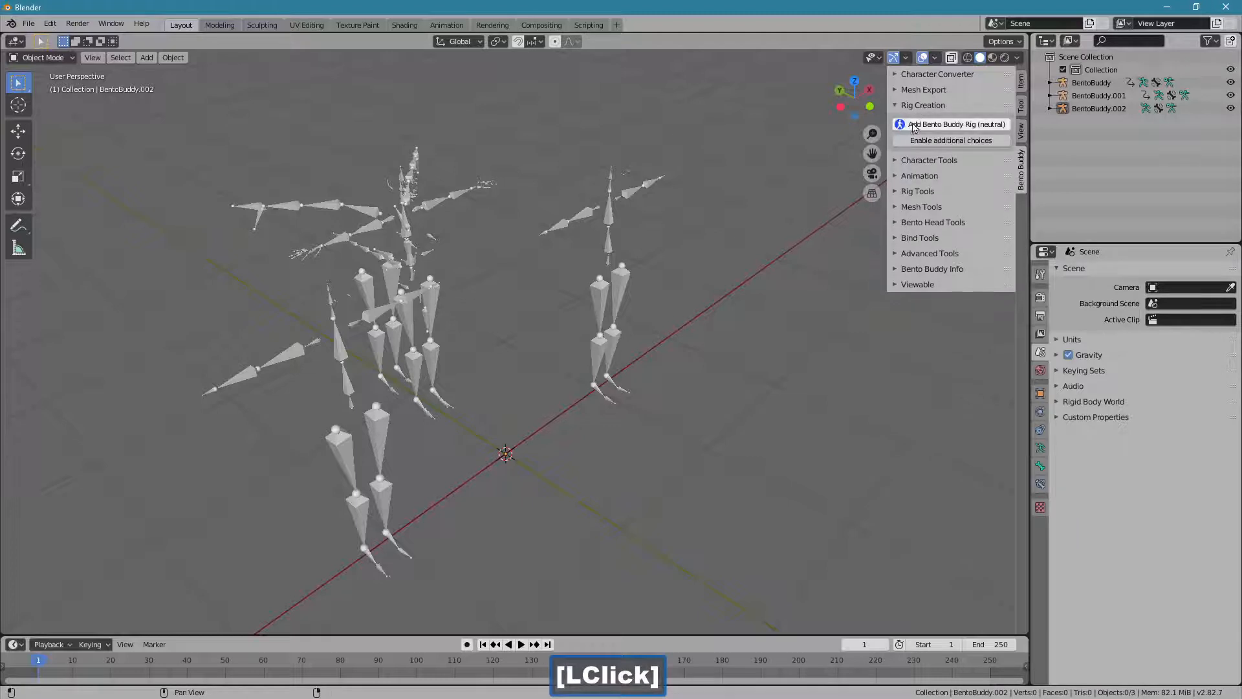
pyautogui.click(914, 125)
pyautogui.moveTo(532, 429); pyautogui.dragTo(759, 343)
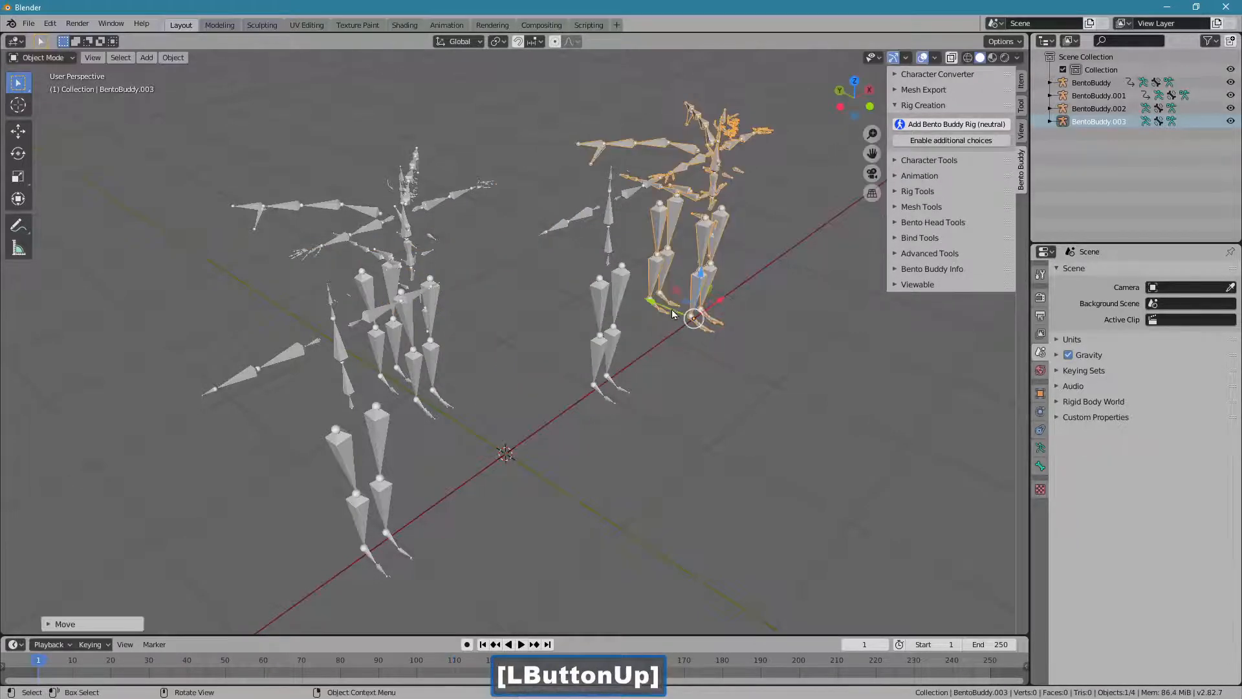
# Move BentoBuddy.003 in front of the other rigs, close to the Y axis.
pyautogui.moveTo(688, 331); pyautogui.dragTo(707, 551)
pyautogui.moveTo(619, 426); pyautogui.dragTo(436, 231, button='middle')
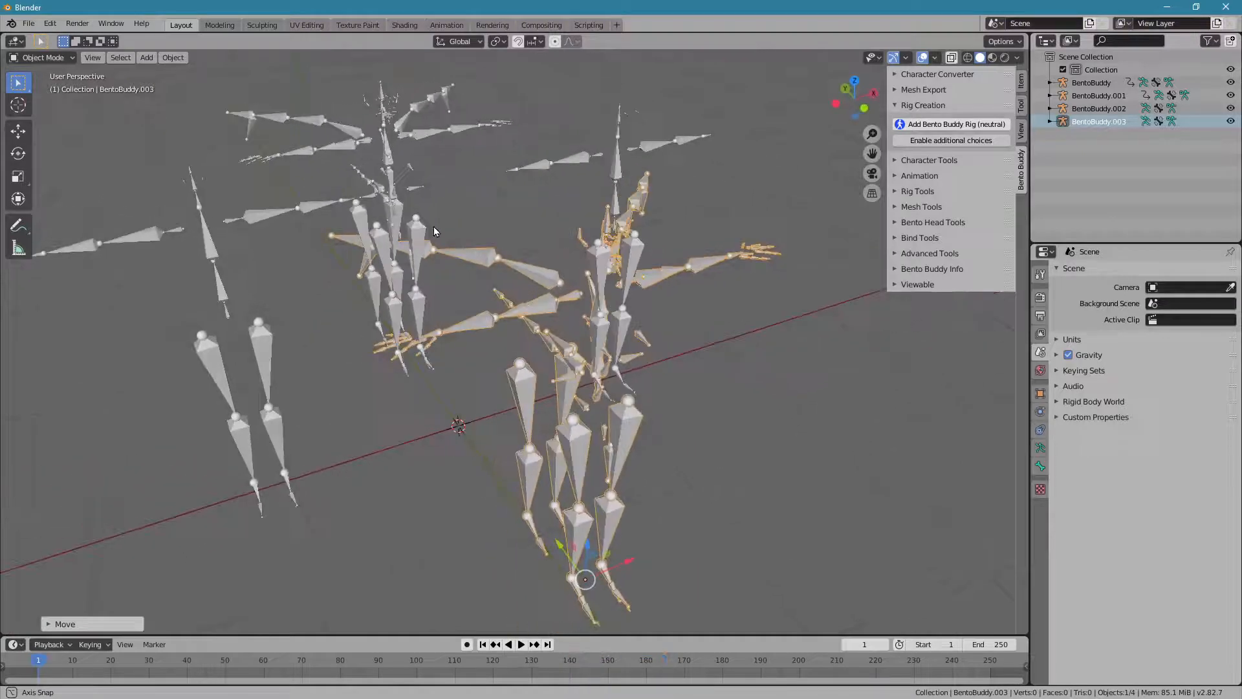
pyautogui.moveTo(706, 186); pyautogui.dragTo(748, 196, button='middle')
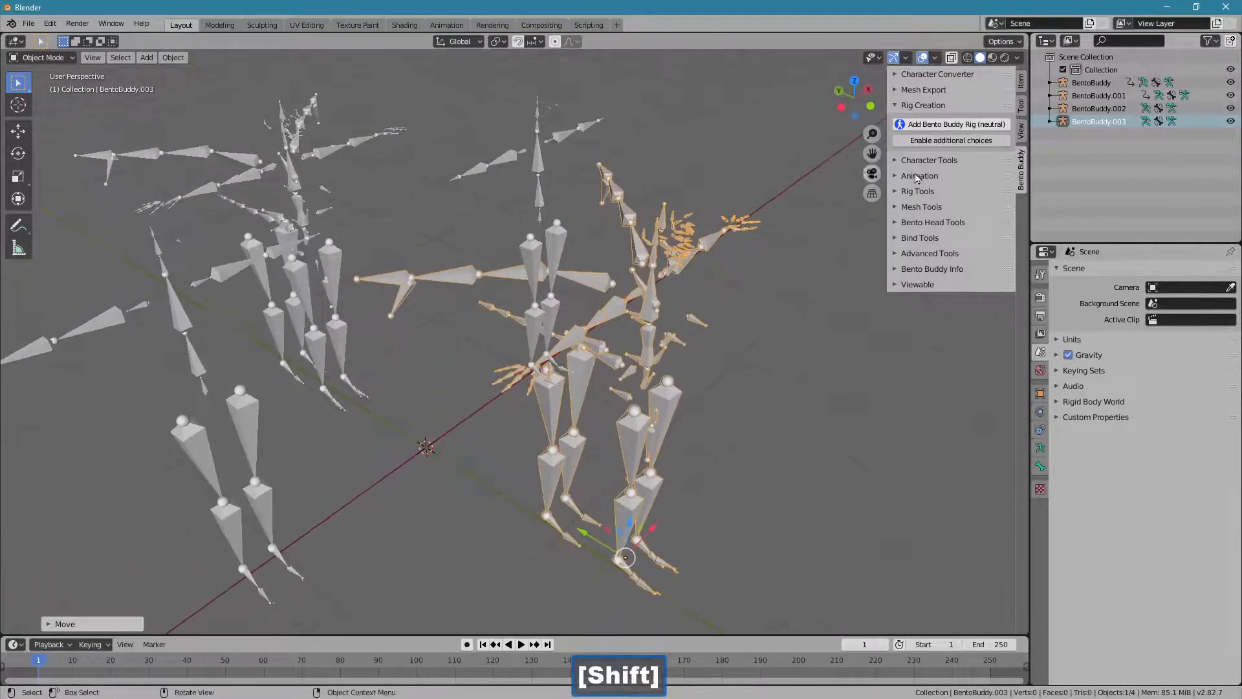
# Hide the volume, non-human, face and hand bones of BentoBuddy.003 using the Rig Tools view options.
pyautogui.click(925, 106)
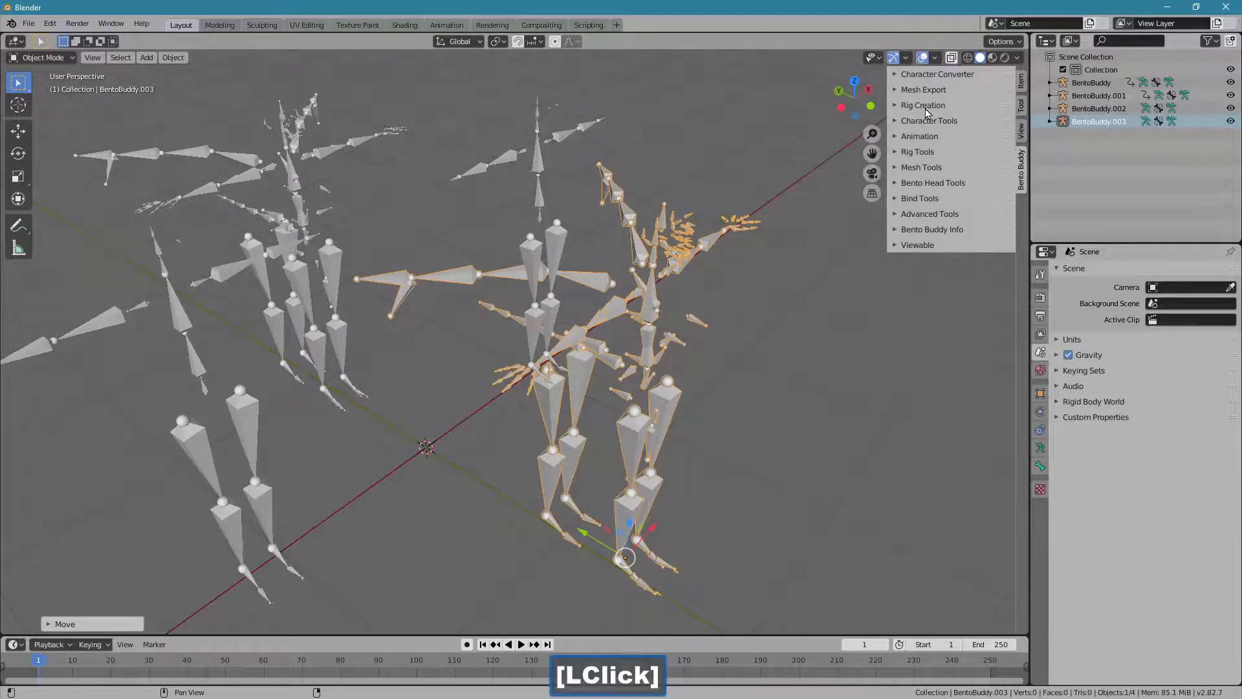
pyautogui.keyDown('ctrl'); pyautogui.moveTo(752, 284); pyautogui.dragTo(713, 277, button='middle'); pyautogui.keyUp('ctrl')
pyautogui.click(922, 168)
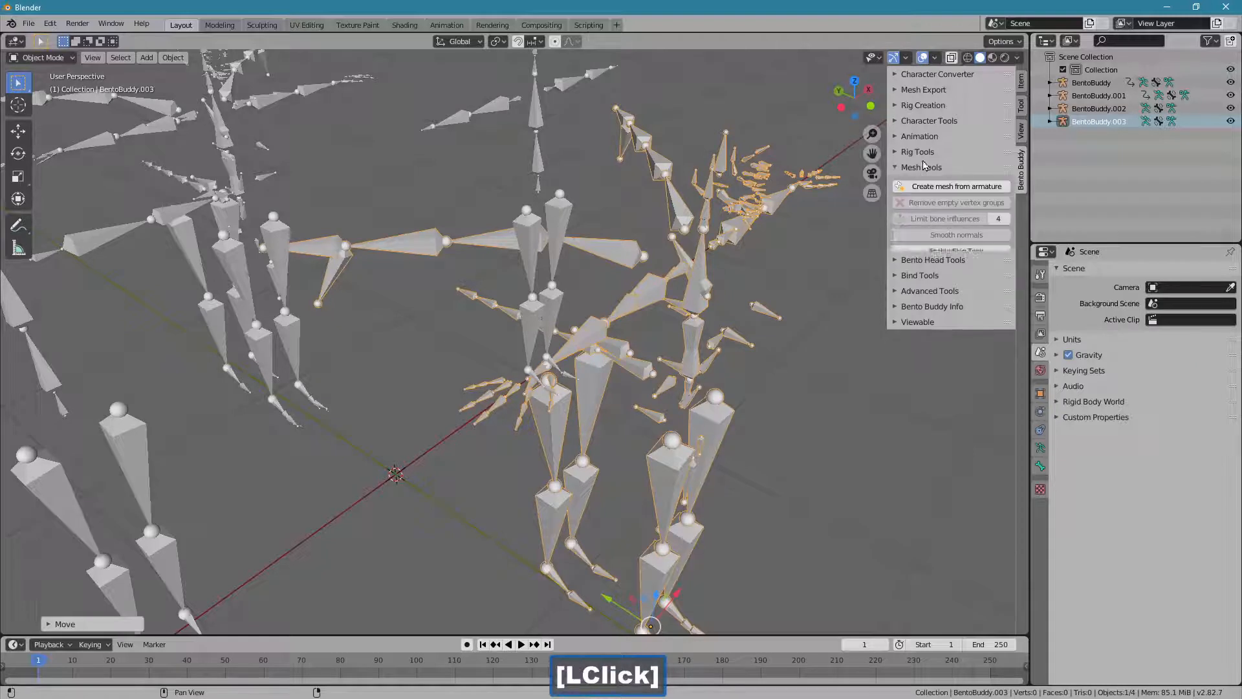
pyautogui.click(923, 168)
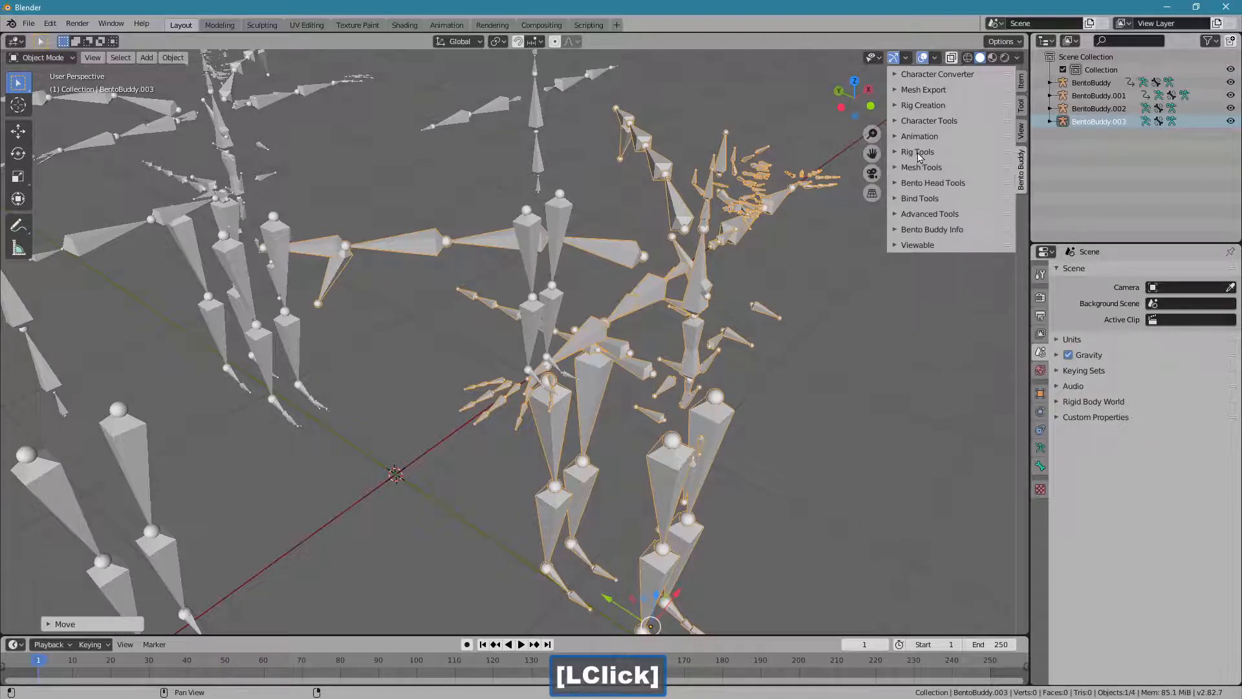
pyautogui.click(920, 153)
pyautogui.click(932, 411)
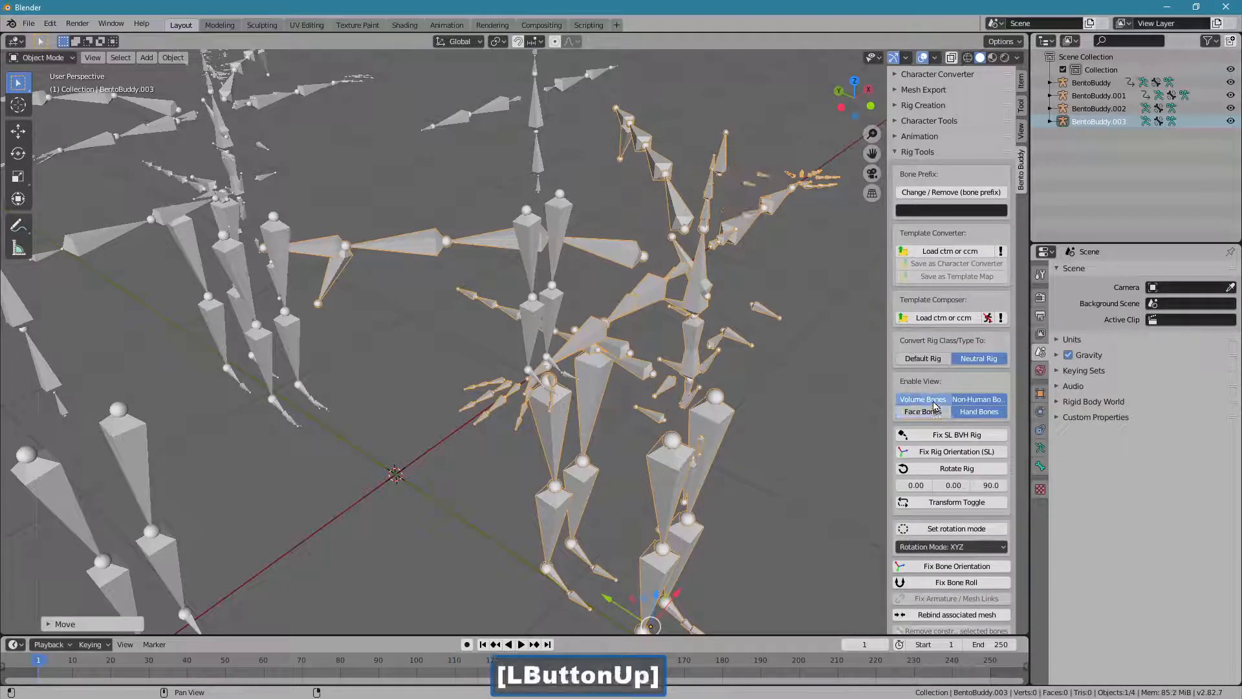
pyautogui.click(923, 399)
pyautogui.click(978, 399)
pyautogui.click(979, 412)
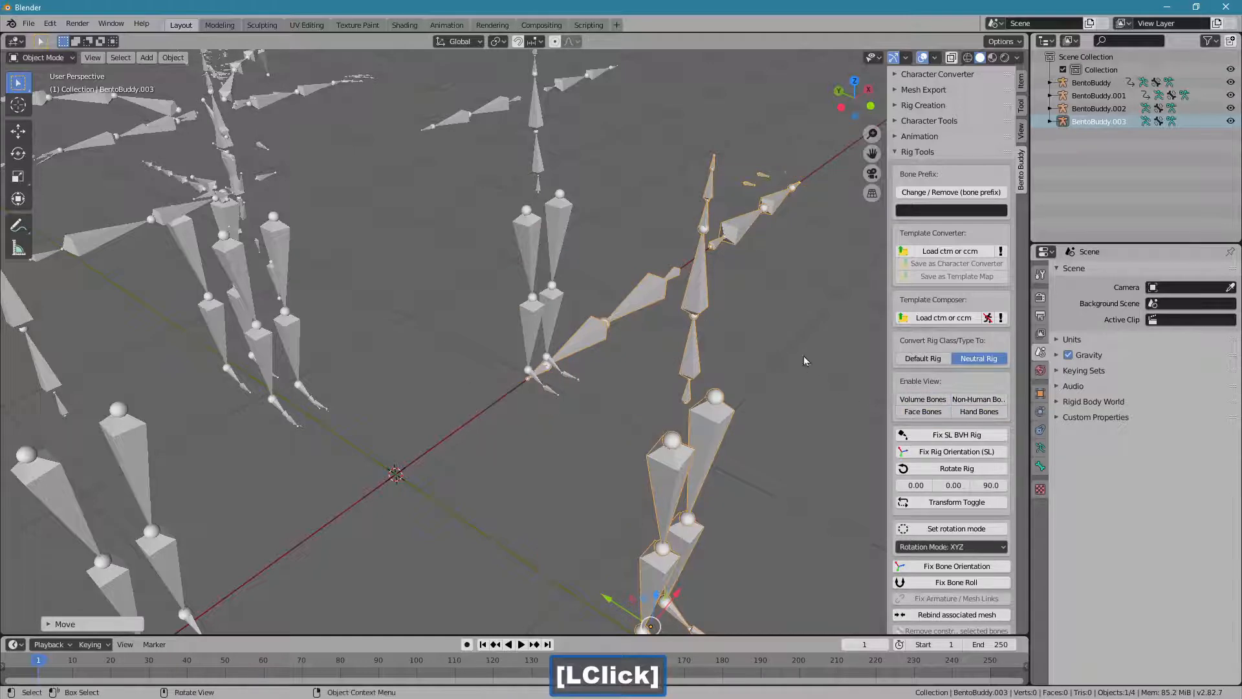
# Put BentoBuddy.003 in Pose Mode, enable auto keying, and rotate its mNeck bone slightly at frame 2.
pyautogui.moveTo(805, 360); pyautogui.dragTo(778, 349, button='middle')
pyautogui.click(42, 57)
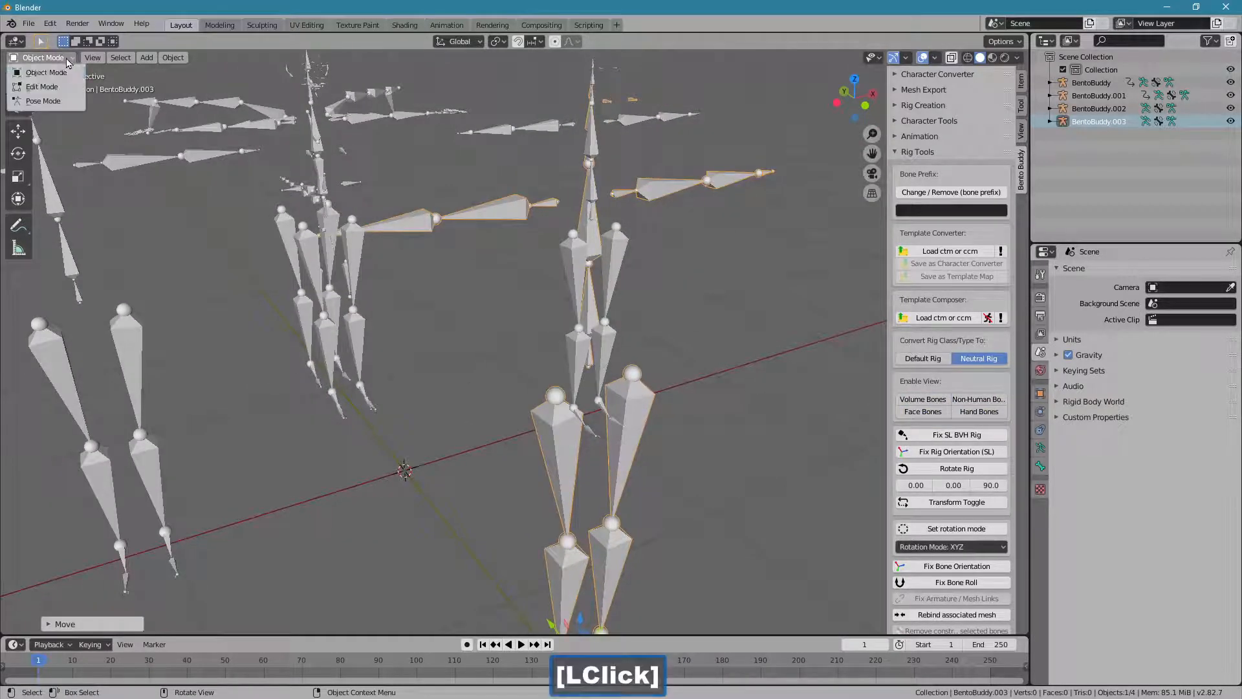
pyautogui.click(39, 102)
pyautogui.keyDown('shift'); pyautogui.moveTo(308, 212); pyautogui.dragTo(328, 280, button='middle'); pyautogui.keyUp('shift')
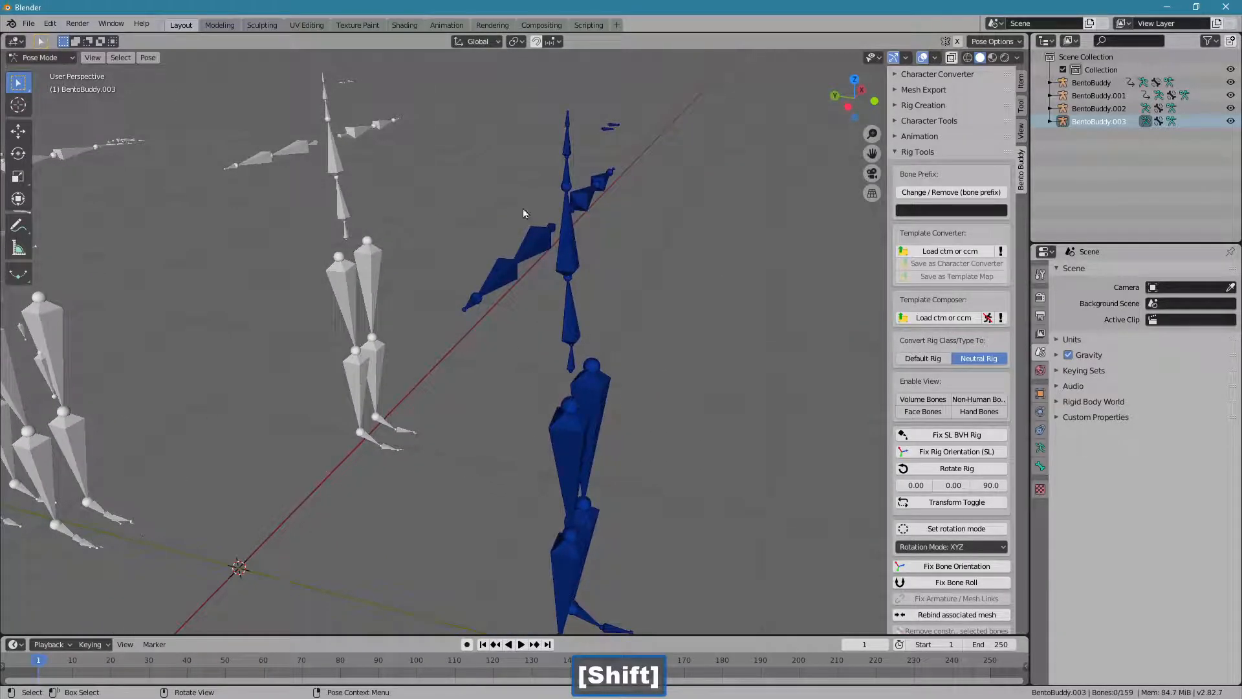
pyautogui.click(567, 183)
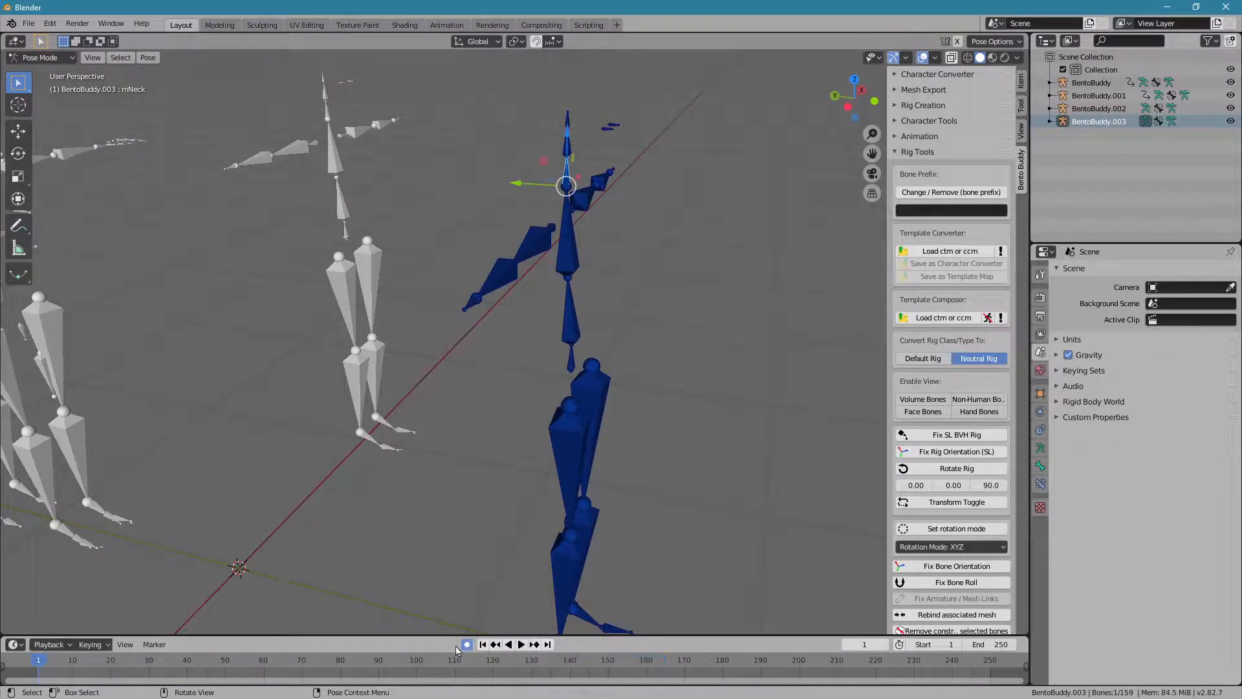
pyautogui.click(884, 646)
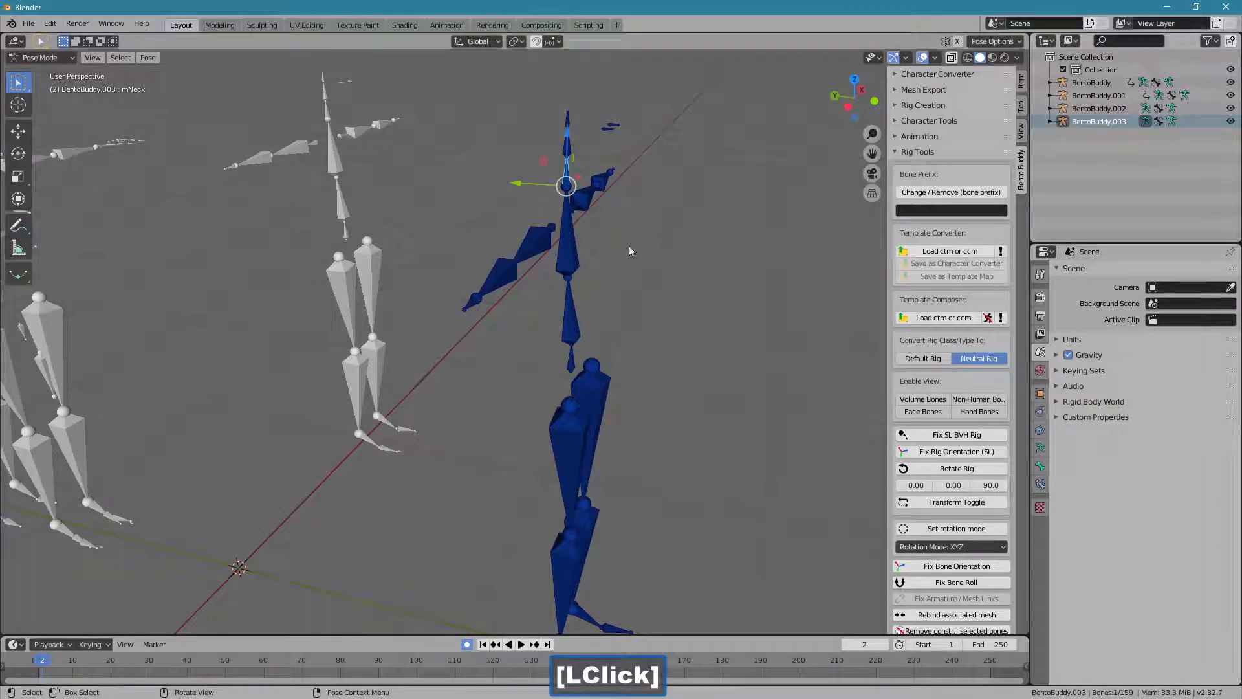
pyautogui.press('r')
pyautogui.click(660, 199)
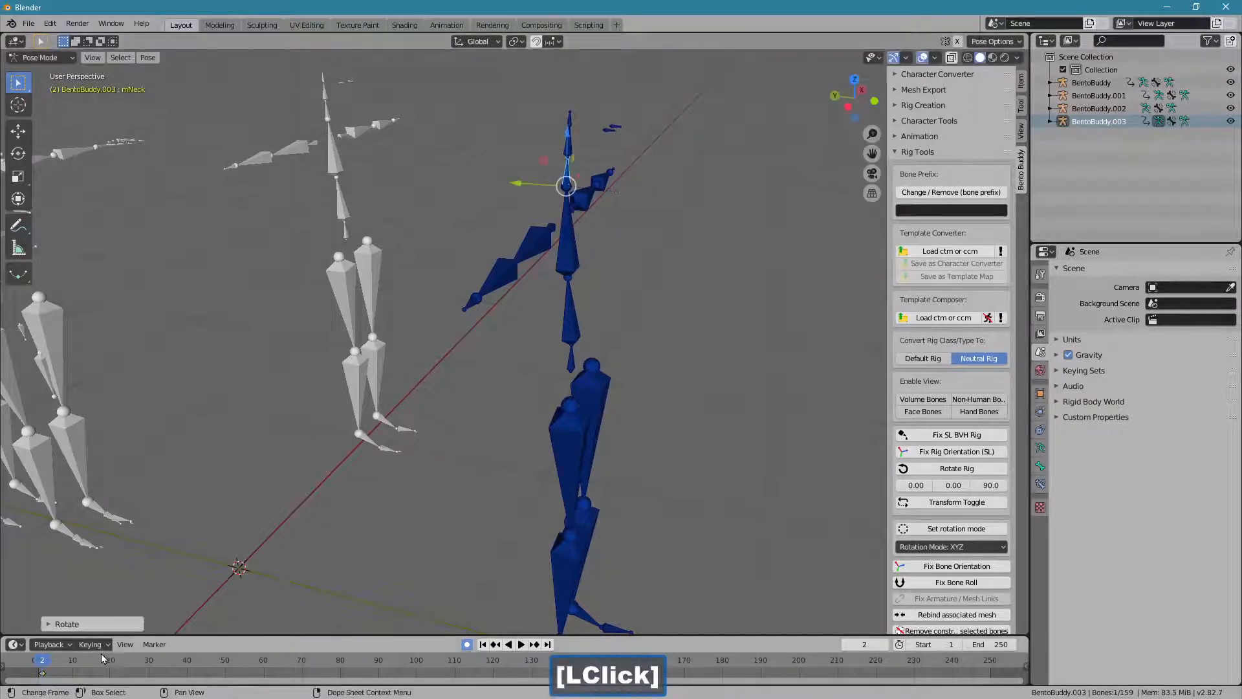
# Insert a LocRot keyframe for the mNeck bone at frame 40.
pyautogui.moveTo(101, 658); pyautogui.dragTo(187, 664)
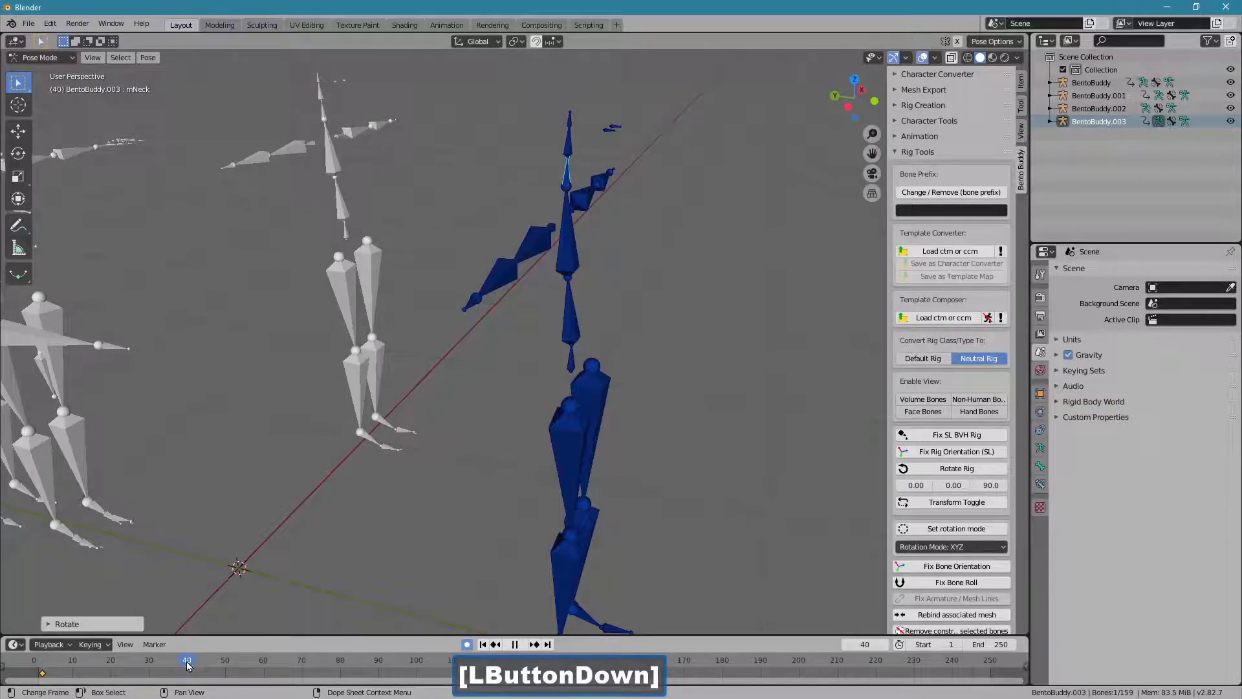
pyautogui.moveTo(526, 327); pyautogui.dragTo(560, 355, button='middle')
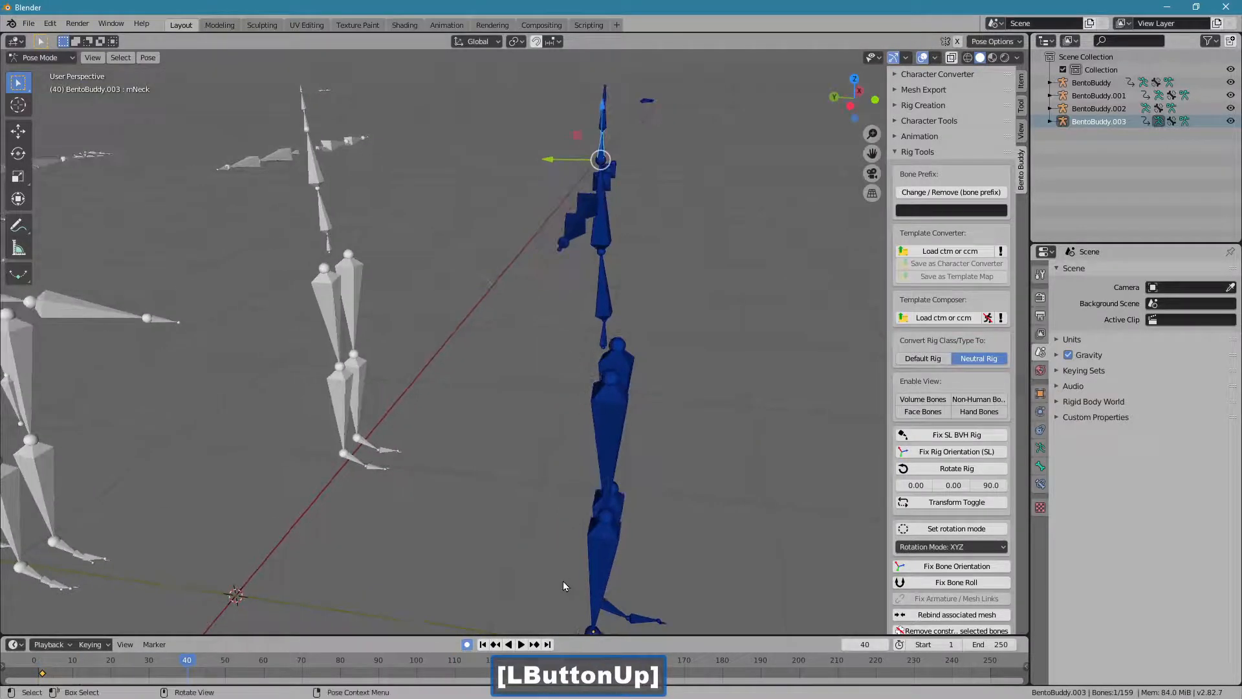
pyautogui.click(101, 645)
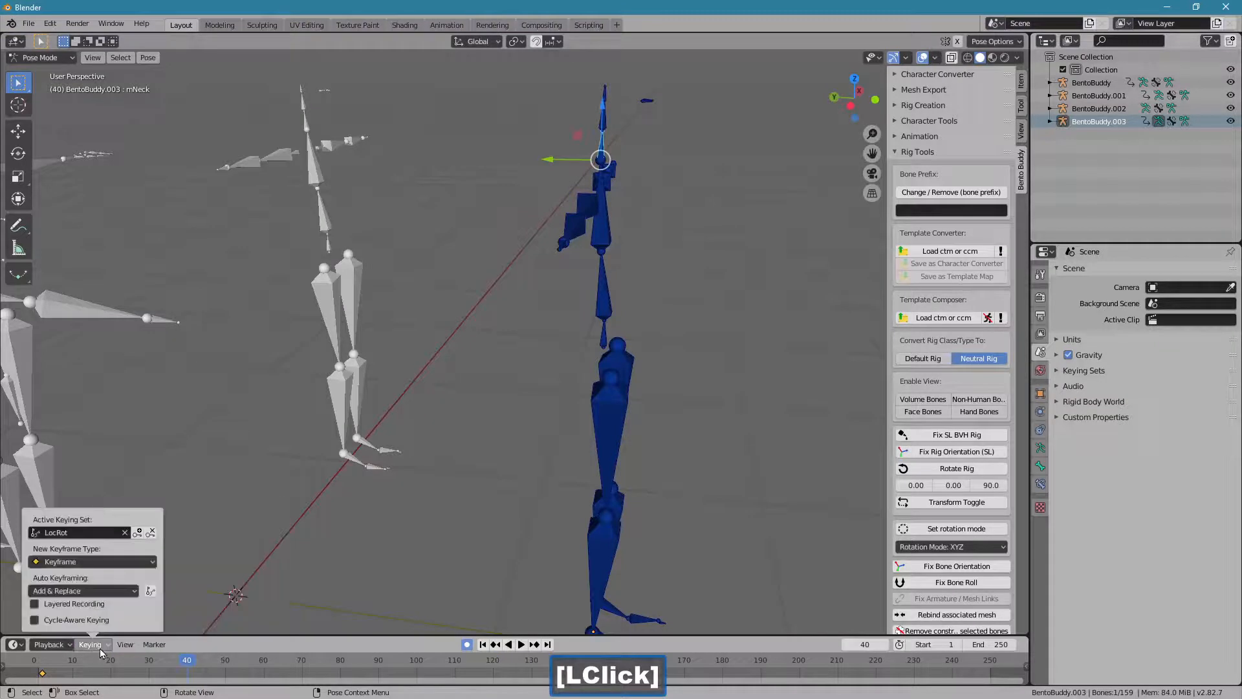
pyautogui.click(141, 533)
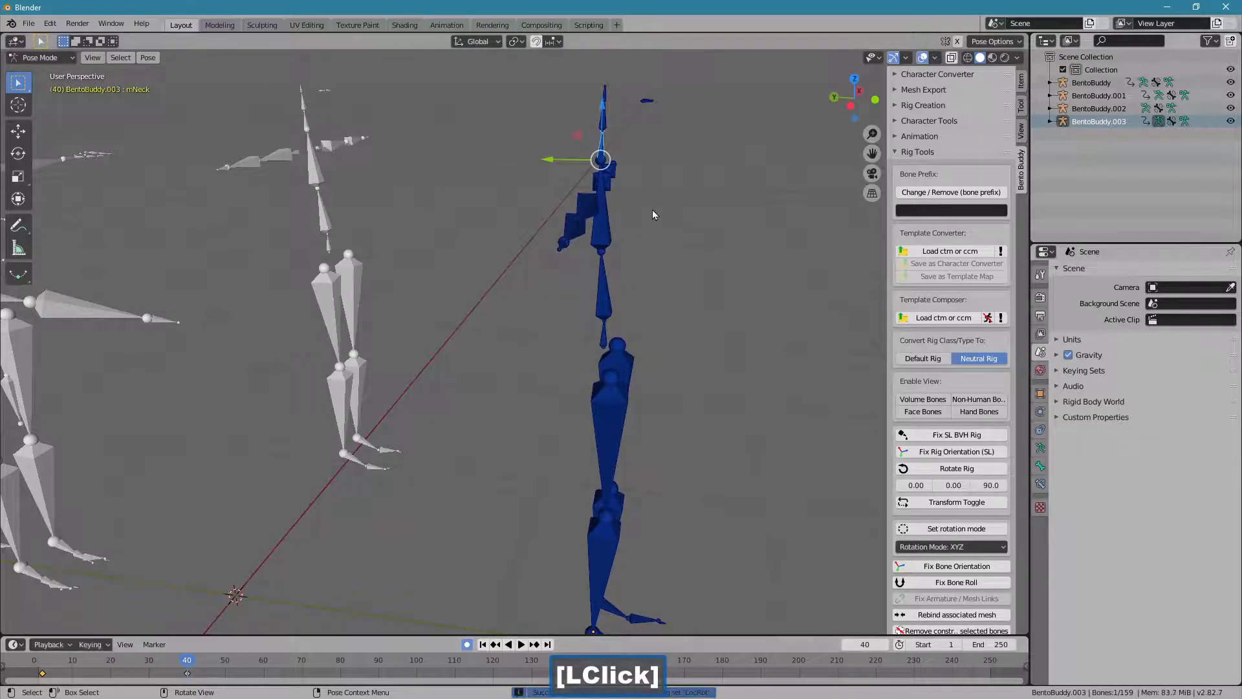
# Keyframe the mNeck bone tilted to one side at frame 50 and to the opposite side at frame 68.
pyautogui.moveTo(652, 210); pyautogui.dragTo(793, 231, button='middle')
pyautogui.click(225, 662)
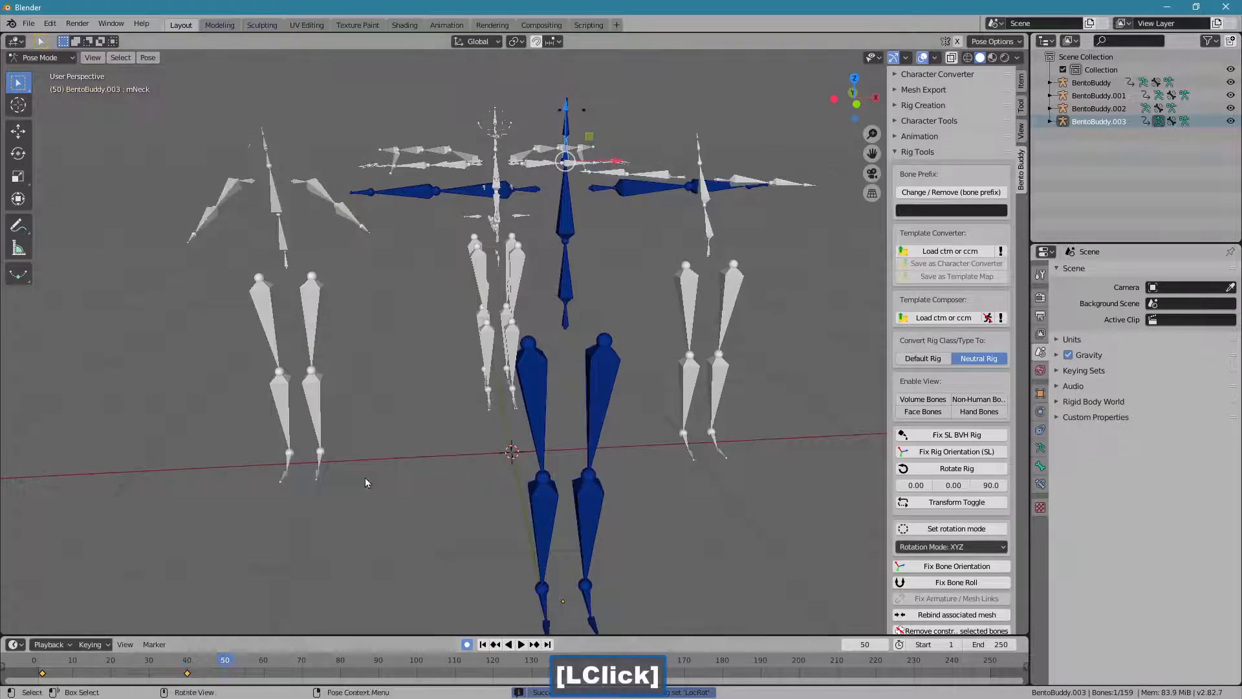
pyautogui.press('r')
pyautogui.click(688, 227)
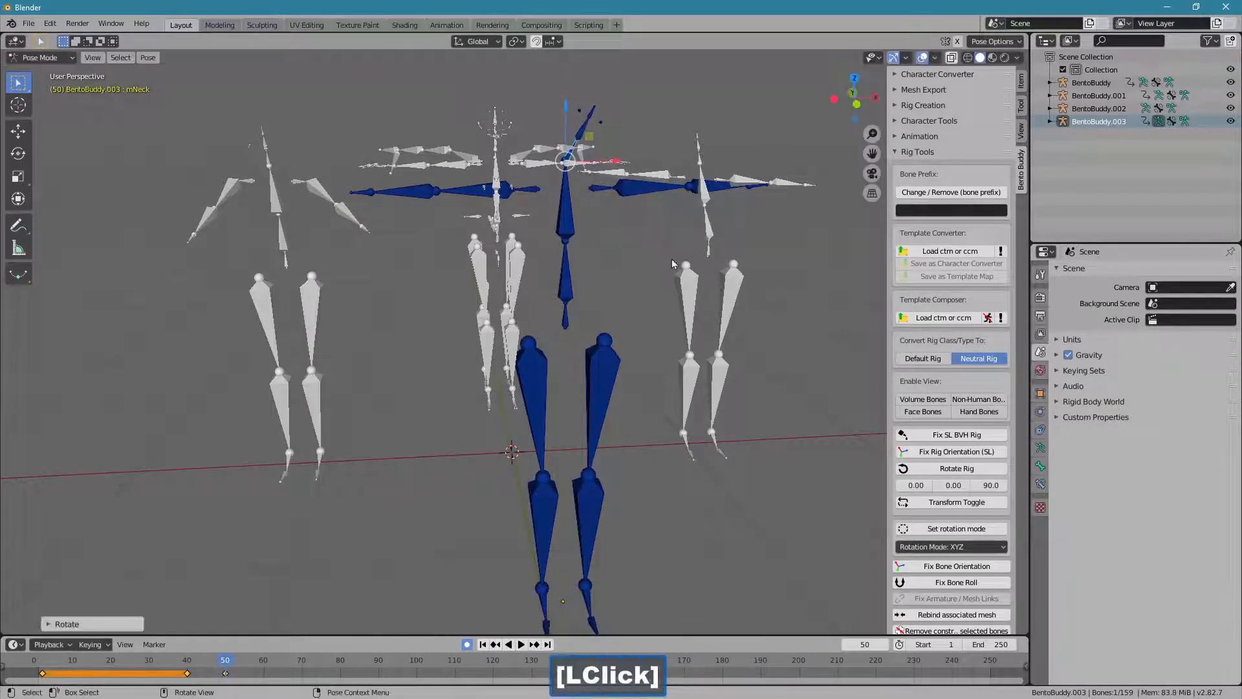
pyautogui.click(295, 666)
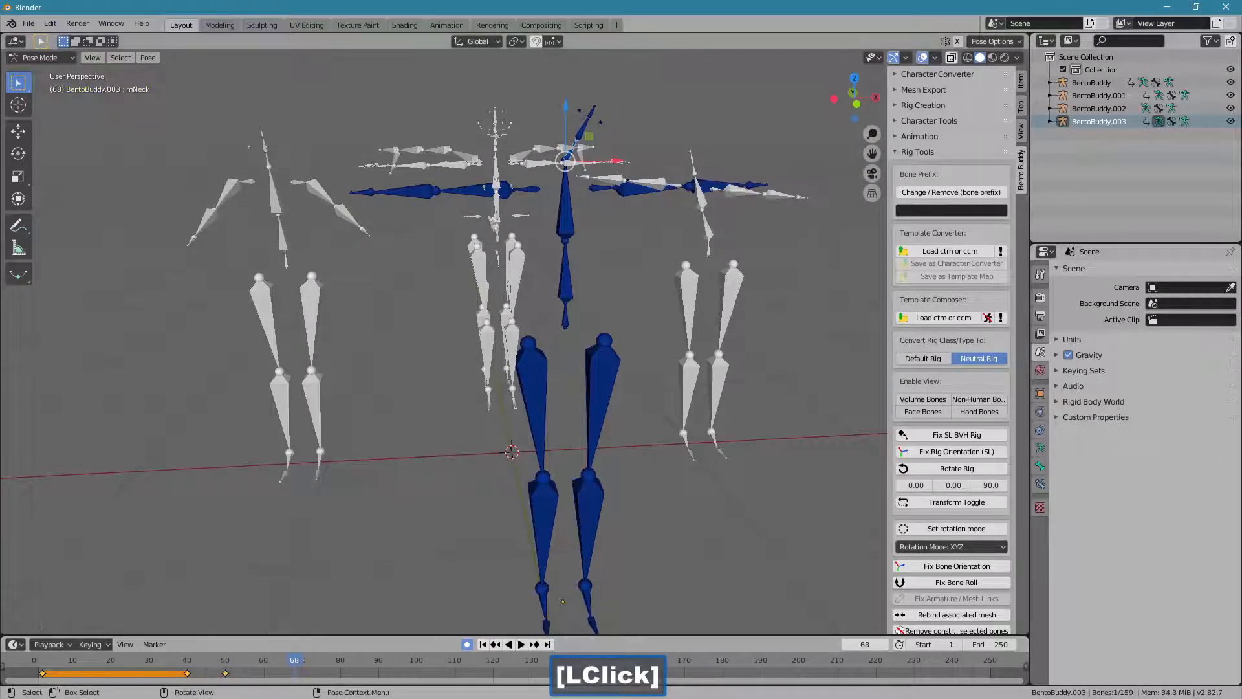
pyautogui.press('r')
pyautogui.click(383, 291)
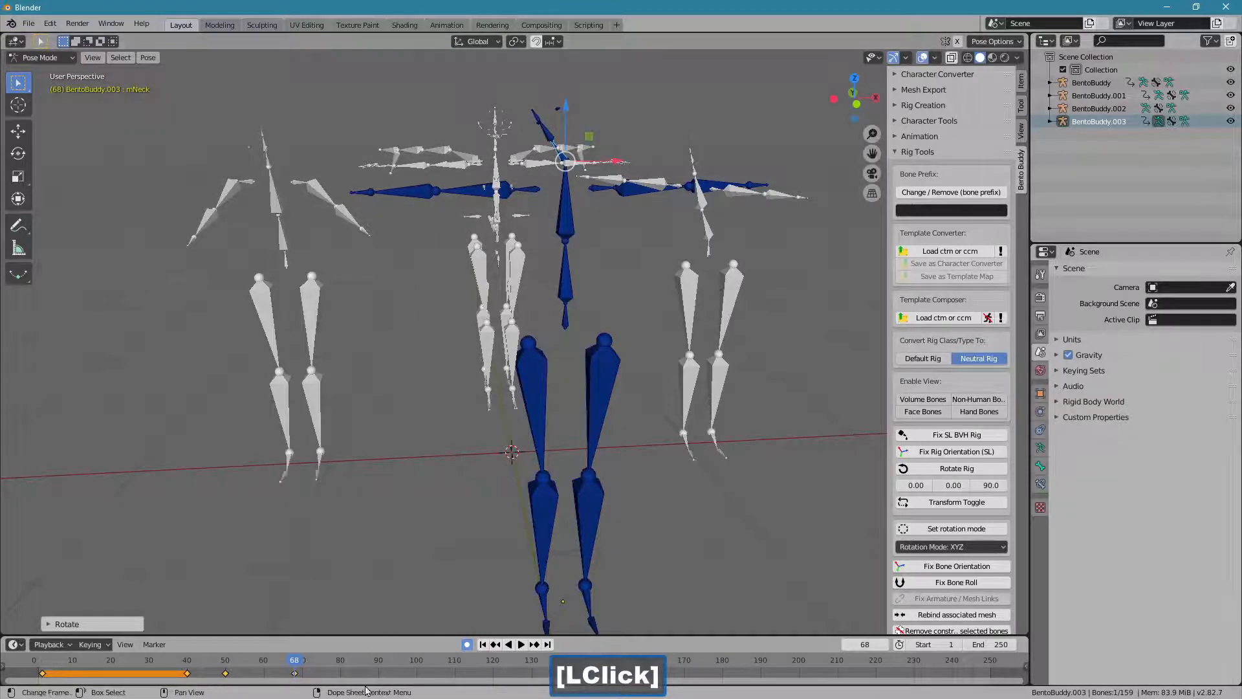
# Keyframe rotations of BentoBuddy.003's mChest bone at frames 83 and 101, bending the upper body in opposite directions.
pyautogui.click(350, 667)
pyautogui.moveTo(588, 315); pyautogui.dragTo(692, 313, button='middle')
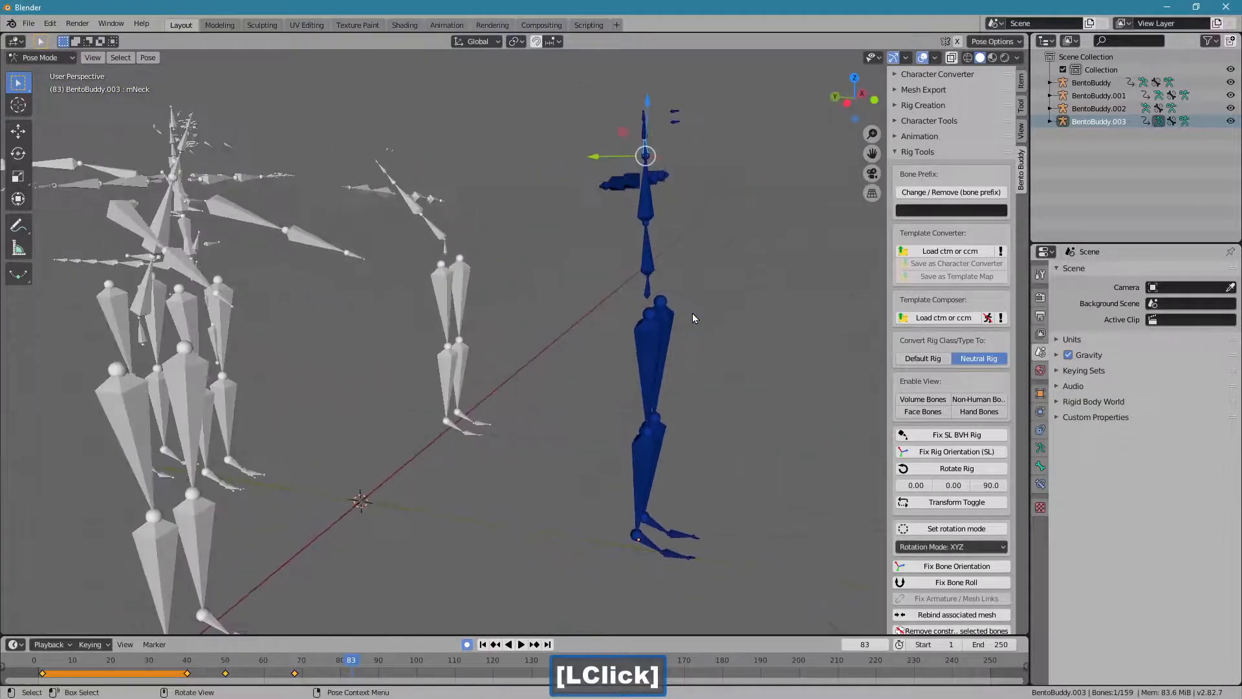
pyautogui.click(650, 203)
pyautogui.press('r')
pyautogui.click(728, 229)
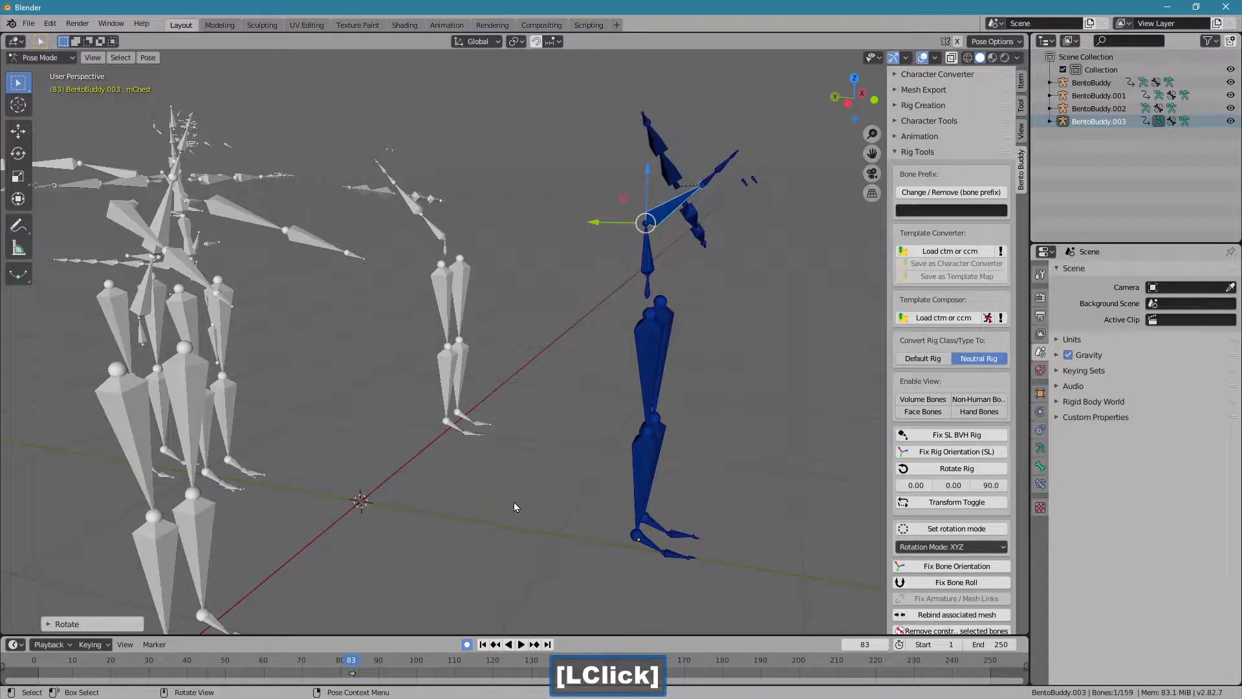
pyautogui.press('r')
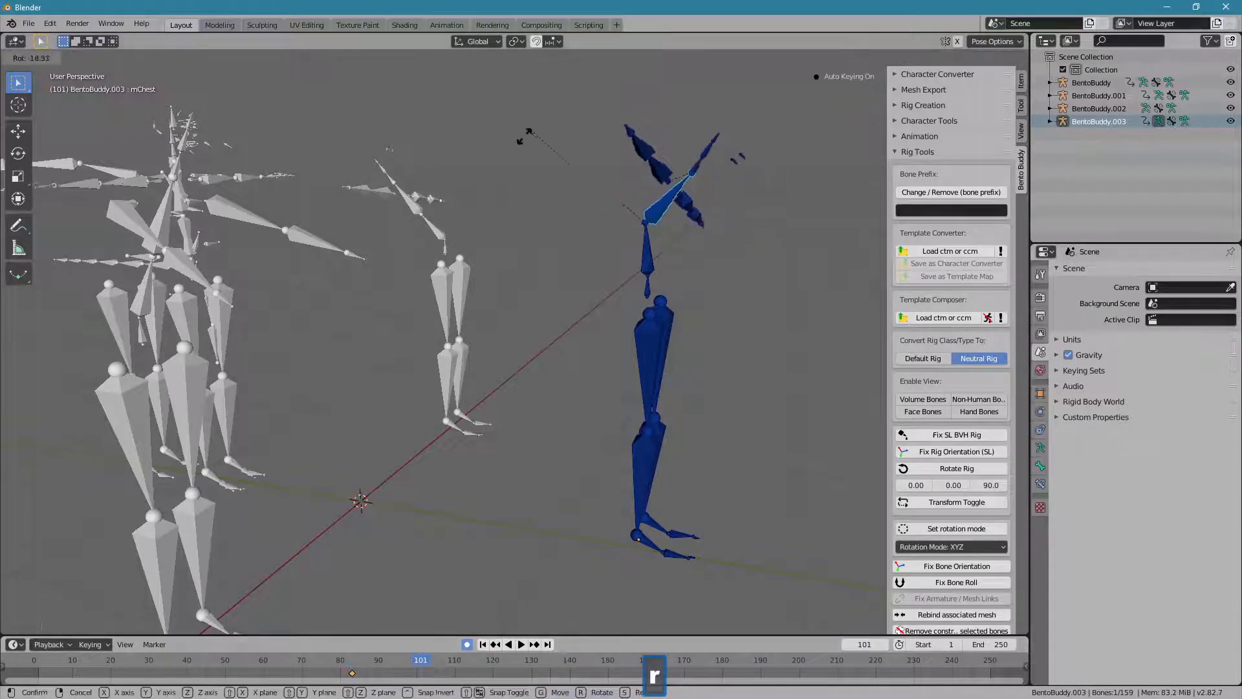
pyautogui.click(534, 396)
# Return to Object Mode and lock BentoBuddy.002 as source and BentoBuddy.003 as target in the Character Template Creator.
pyautogui.moveTo(534, 396); pyautogui.dragTo(422, 280, button='middle')
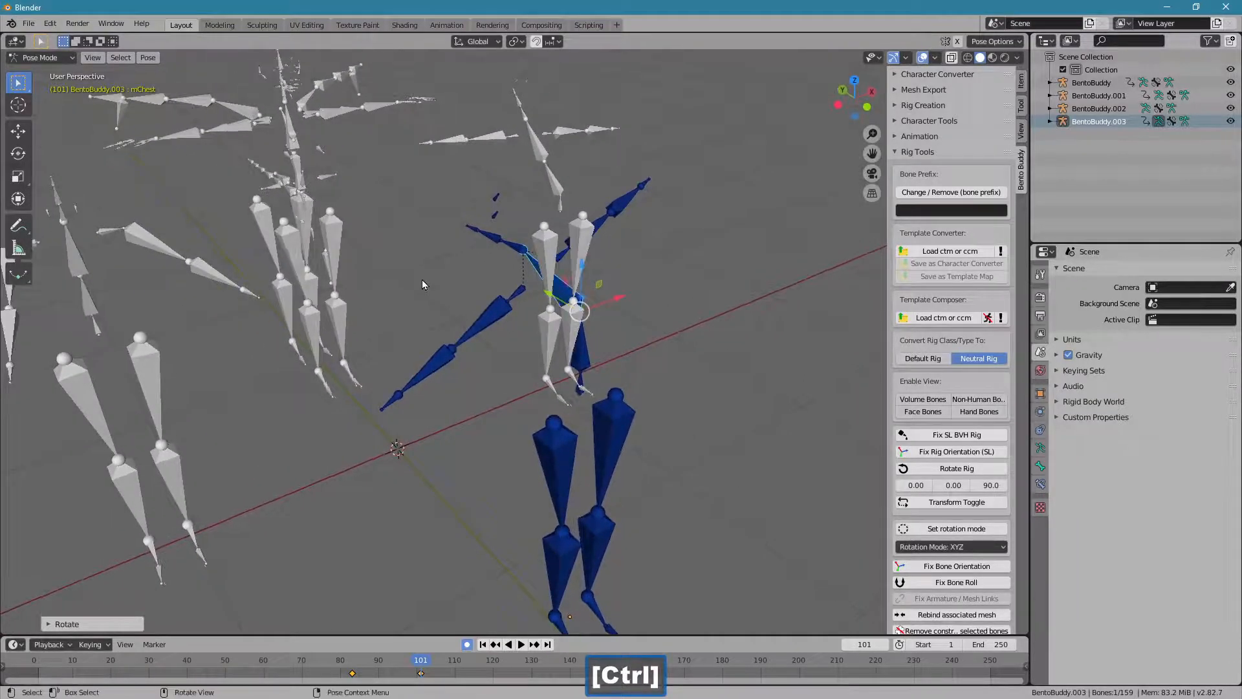
pyautogui.click(67, 59)
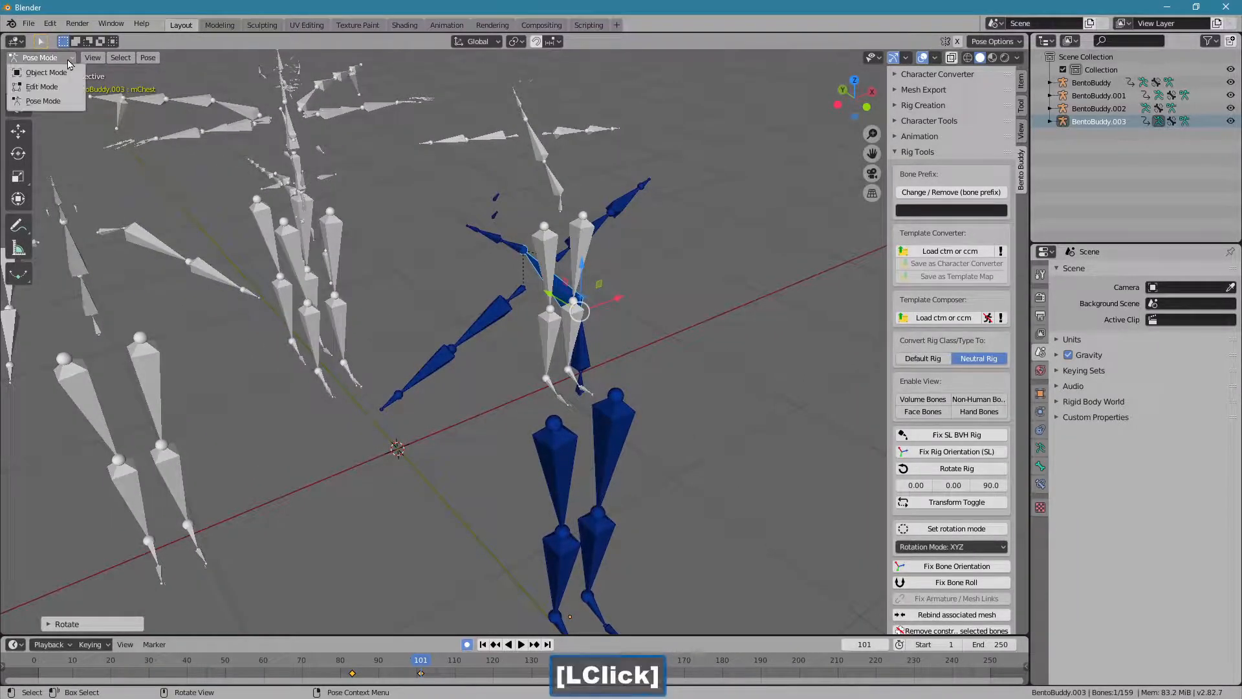
pyautogui.click(69, 76)
pyautogui.click(284, 198)
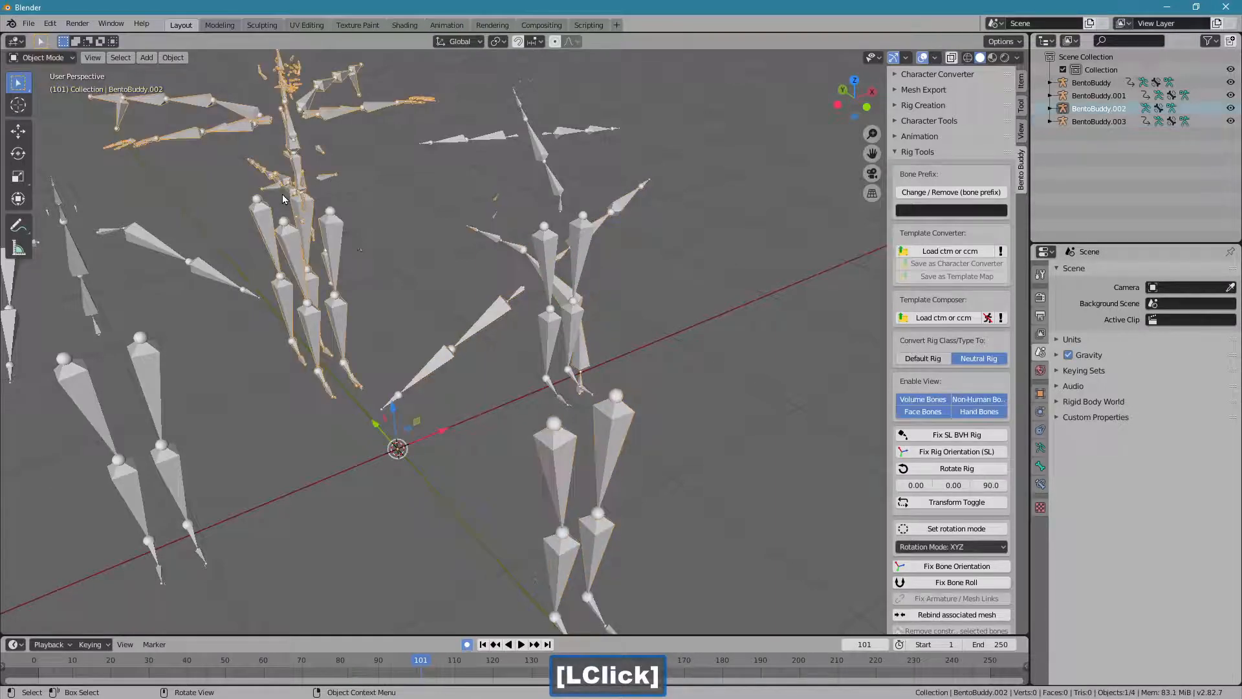
pyautogui.keyDown('shift'); pyautogui.moveTo(285, 199); pyautogui.dragTo(351, 268, button='middle'); pyautogui.keyUp('shift')
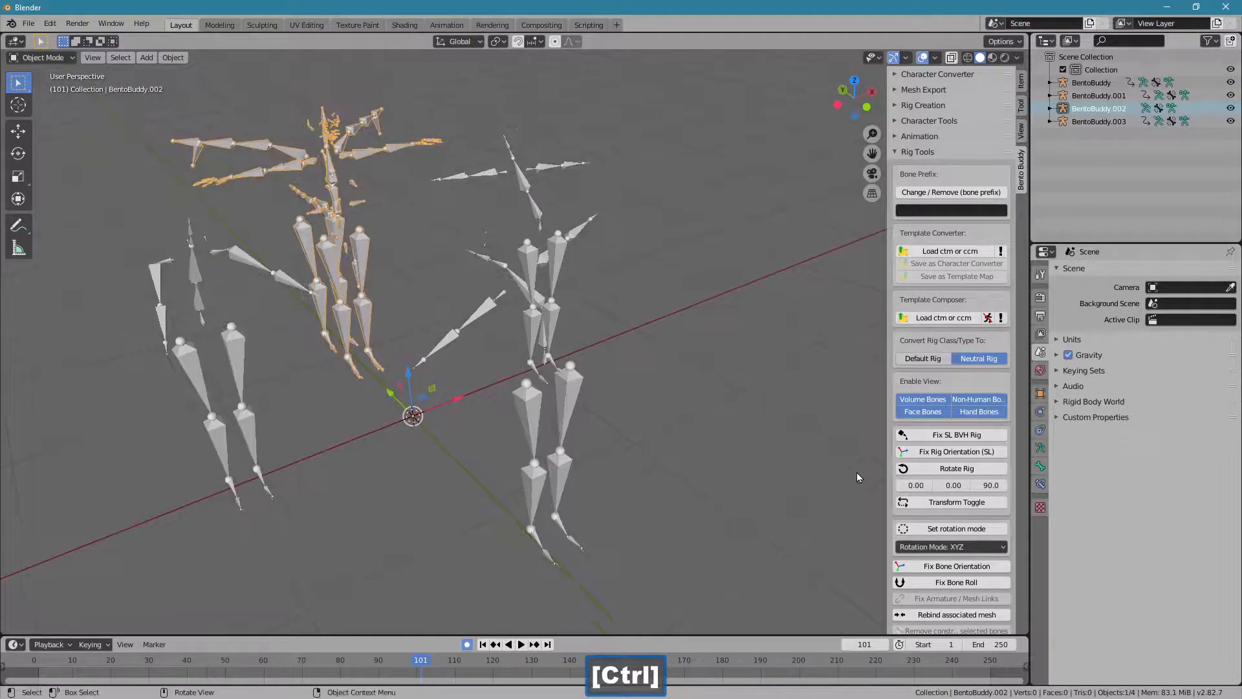
pyautogui.click(931, 153)
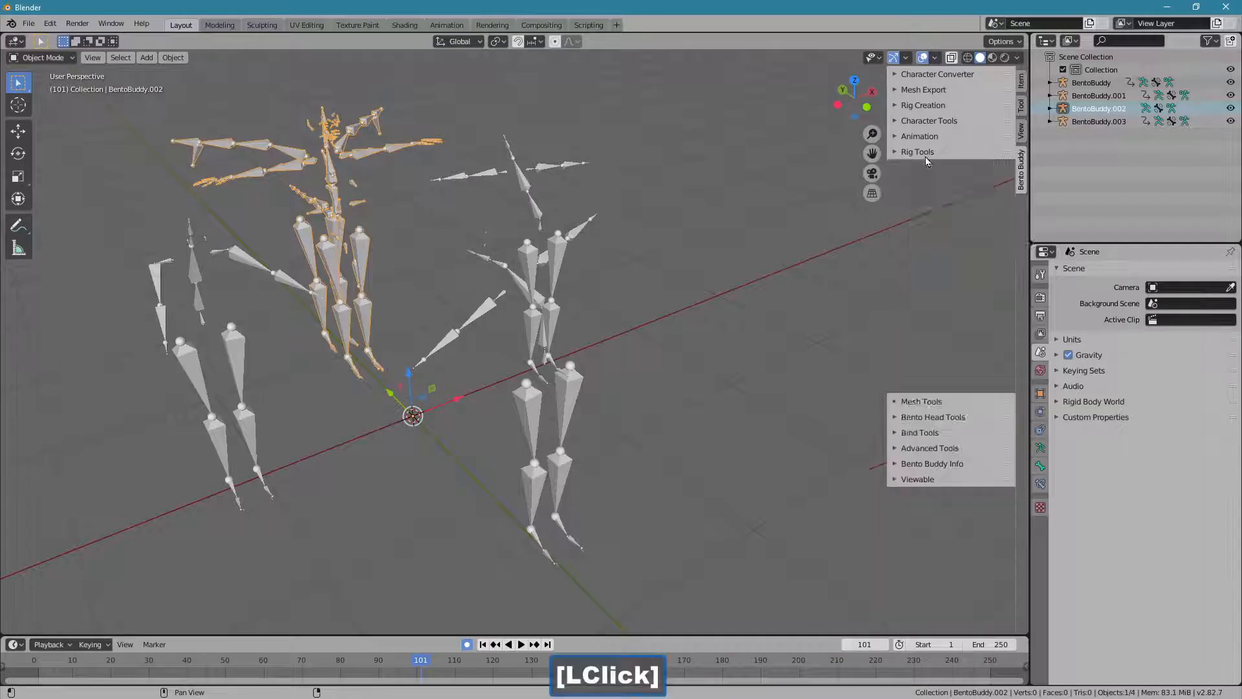
pyautogui.click(925, 121)
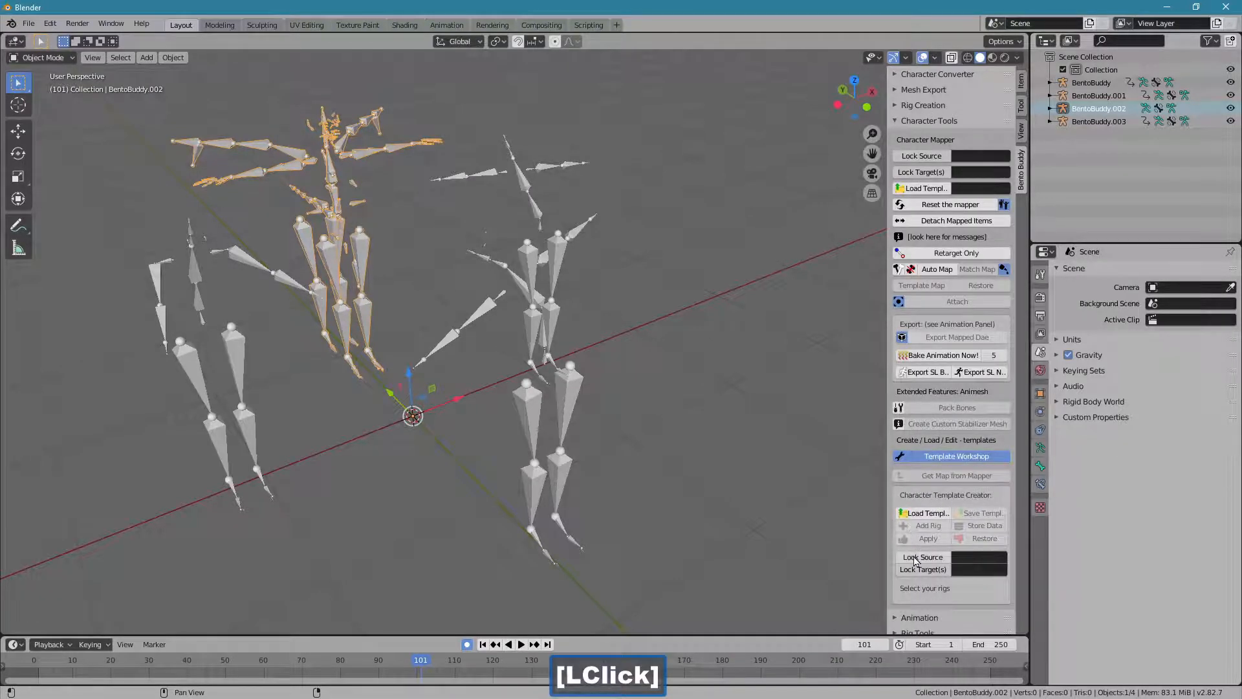
pyautogui.click(562, 487)
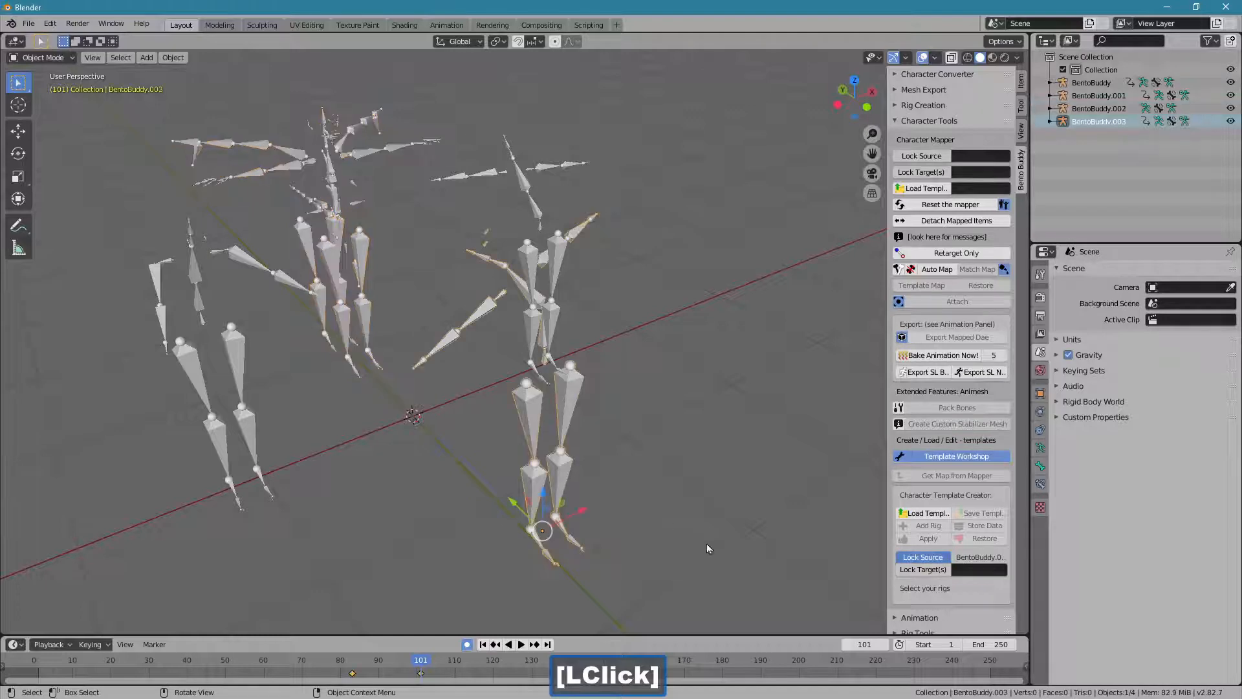
pyautogui.click(917, 572)
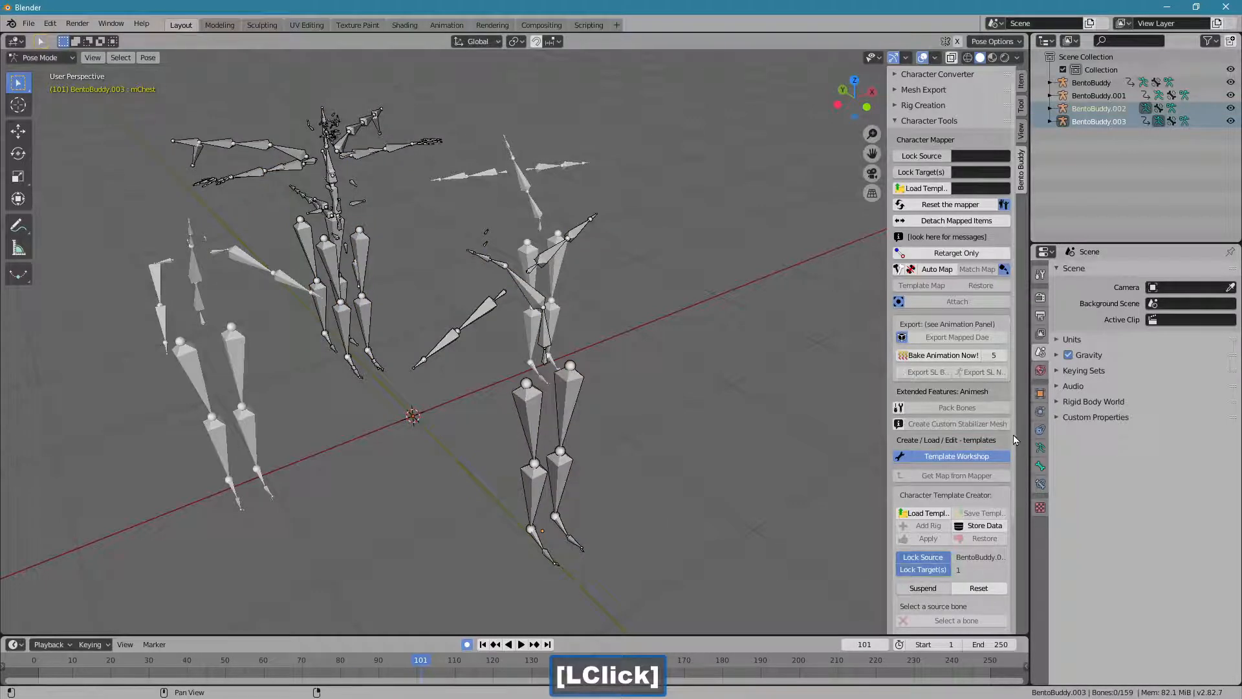
# Map BentoBuddy.002's mChest bone to the mChest bone of BentoBuddy.003.
pyautogui.moveTo(1016, 440); pyautogui.dragTo(1014, 526)
pyautogui.moveTo(652, 417); pyautogui.dragTo(207, 239, button='middle')
pyautogui.click(227, 239)
pyautogui.keyDown('shift'); pyautogui.moveTo(391, 311); pyautogui.dragTo(354, 312, button='middle'); pyautogui.keyUp('shift')
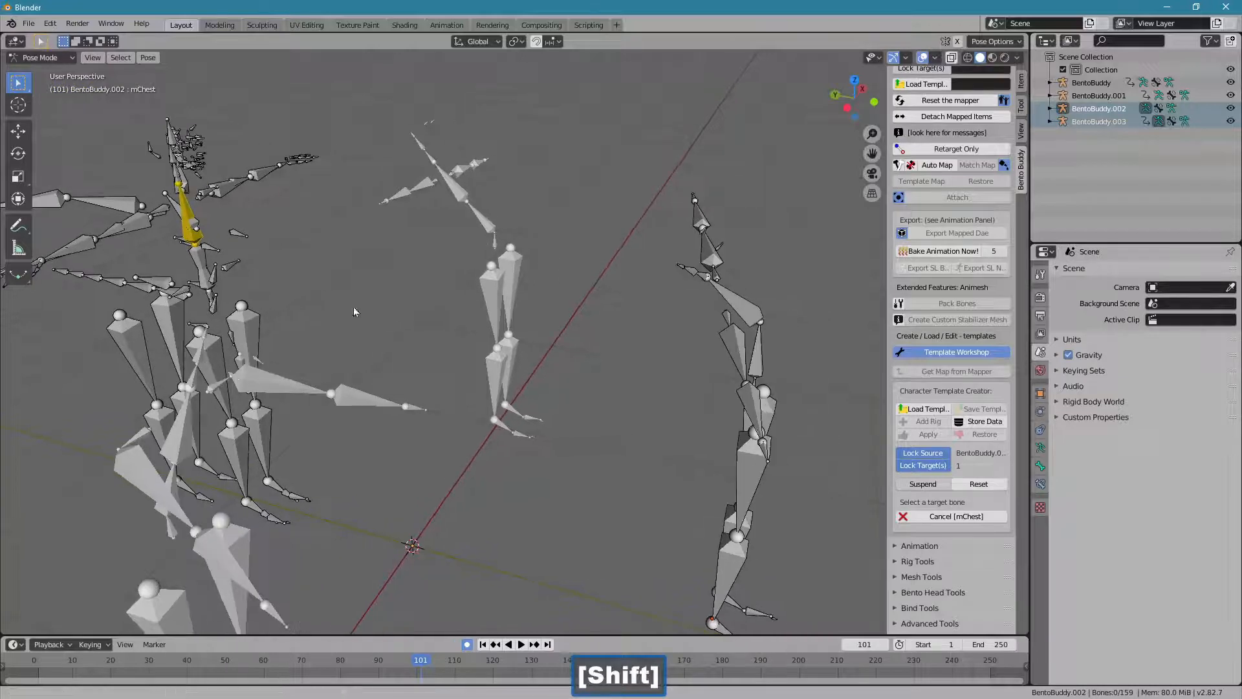
pyautogui.moveTo(761, 400); pyautogui.dragTo(701, 364, button='middle')
pyautogui.click(719, 338)
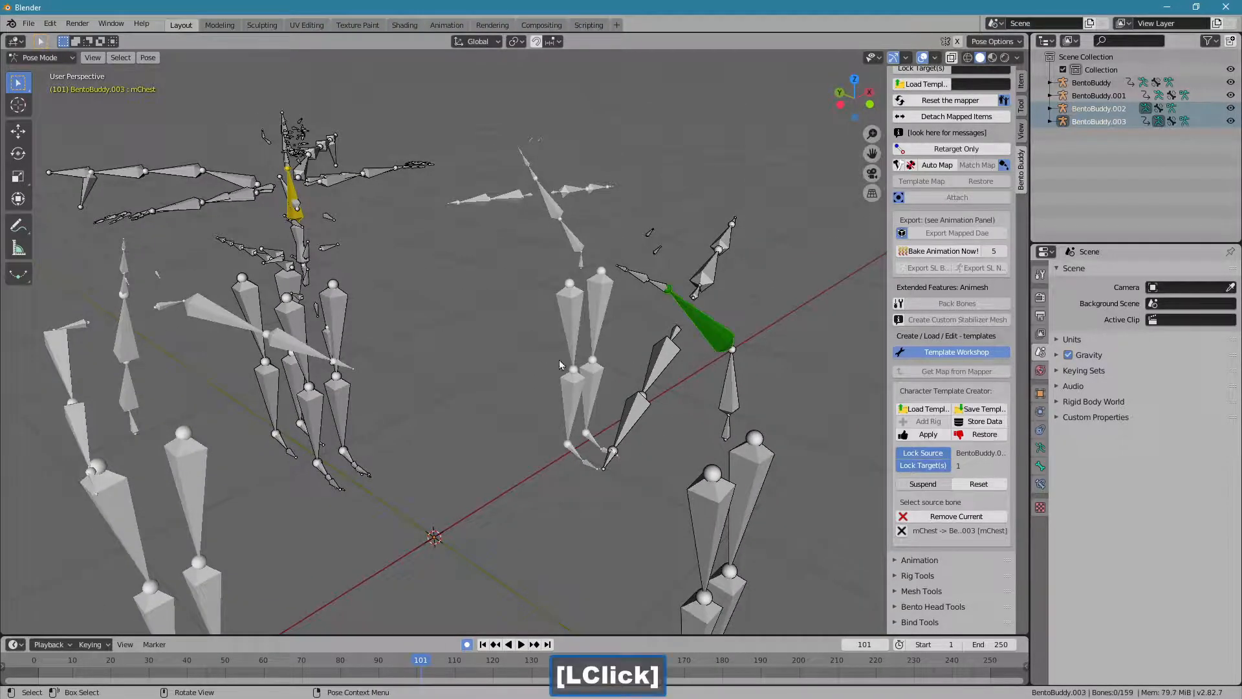
# Map BentoBuddy.002's mNeck bone to the mNeck bone of BentoBuddy.003.
pyautogui.moveTo(540, 358)
pyautogui.keyDown('shift'); pyautogui.mouseDown(button='middle')
pyautogui.moveTo(631, 453)
pyautogui.moveTo(502, 343)
pyautogui.moveTo(585, 363)
pyautogui.moveTo(534, 374)
pyautogui.mouseUp(button='middle'); pyautogui.keyUp('shift')
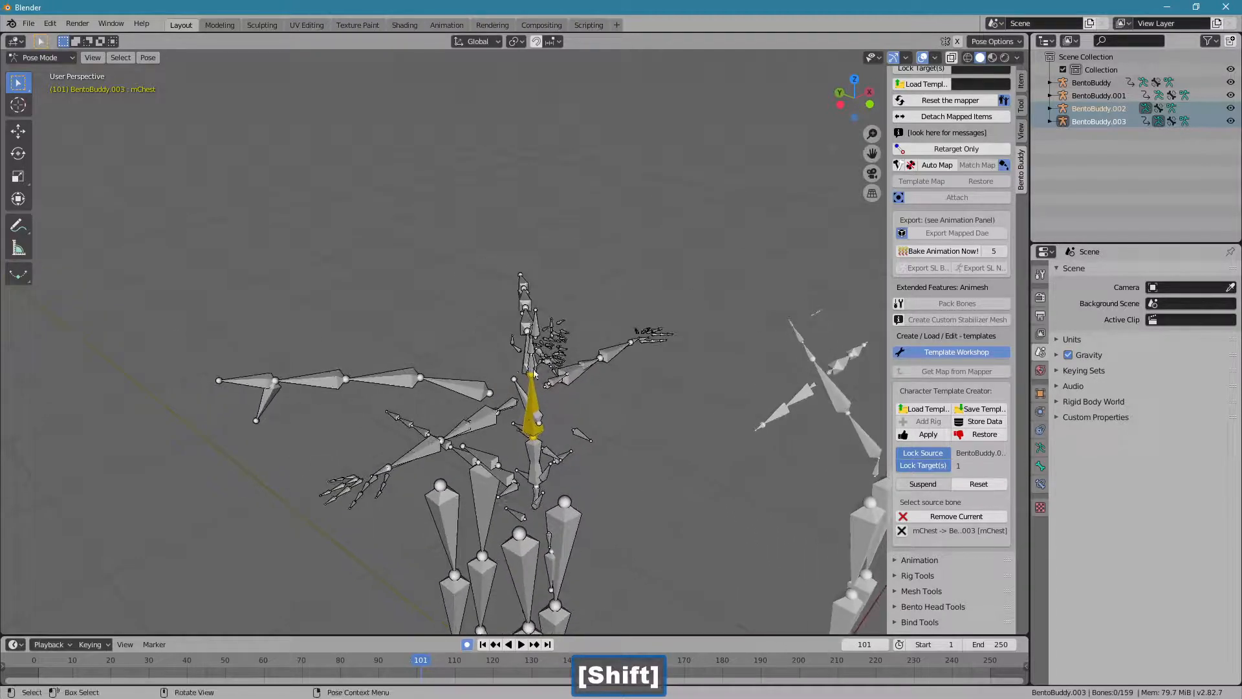
pyautogui.click(533, 373)
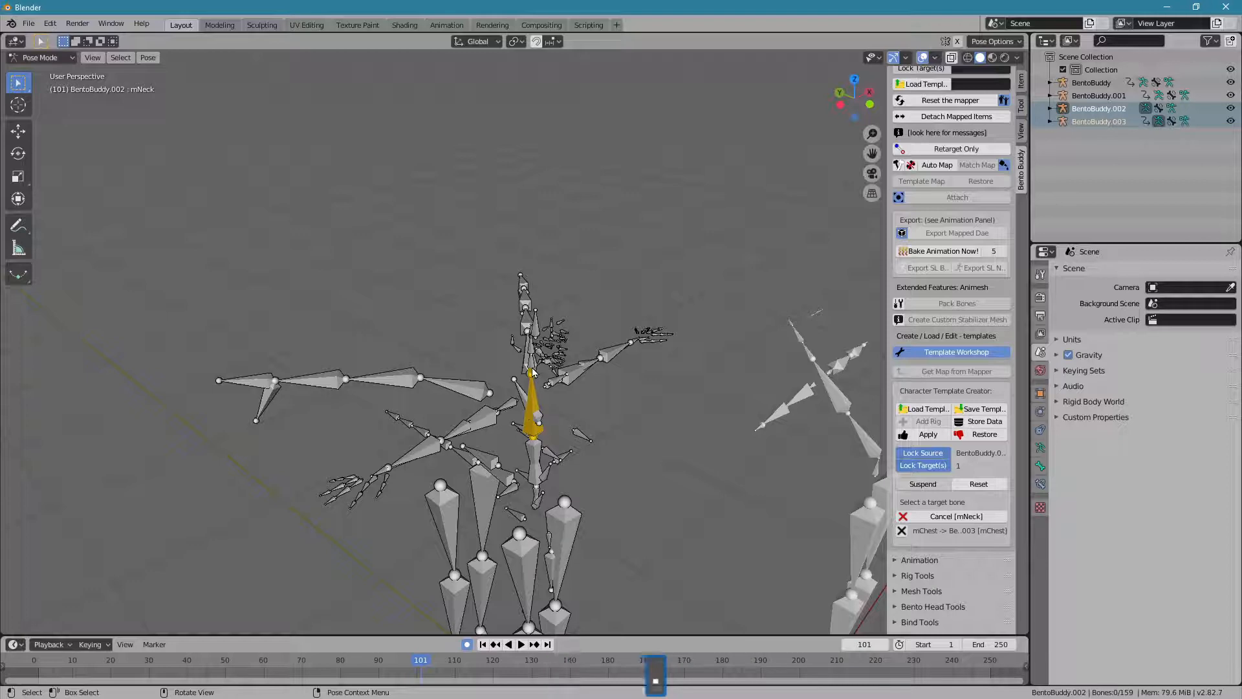
pyautogui.keyDown('ctrl'); pyautogui.moveTo(534, 373); pyautogui.dragTo(614, 375, button='middle'); pyautogui.keyUp('ctrl')
pyautogui.click(614, 369)
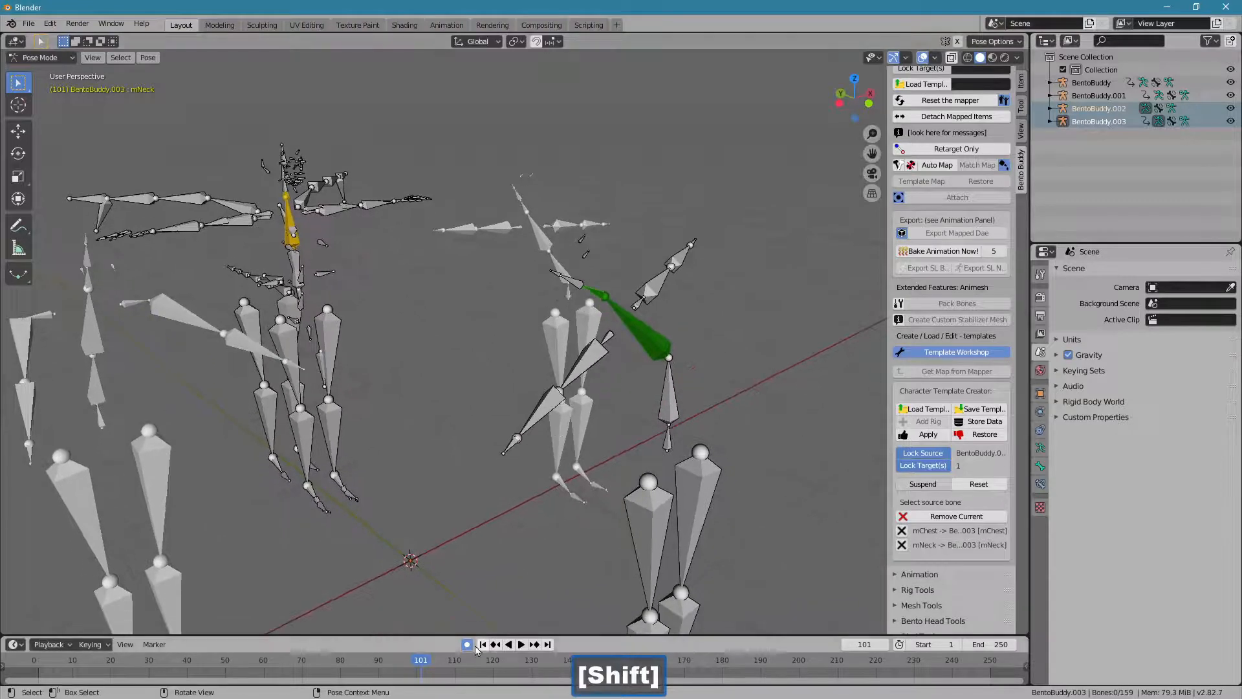
# At frame 57, map BentoBuddy.002's mAnkleRight and mAnkleLeft bones to the matching ankle bones of BentoBuddy.003.
pyautogui.moveTo(423, 659); pyautogui.dragTo(253, 661)
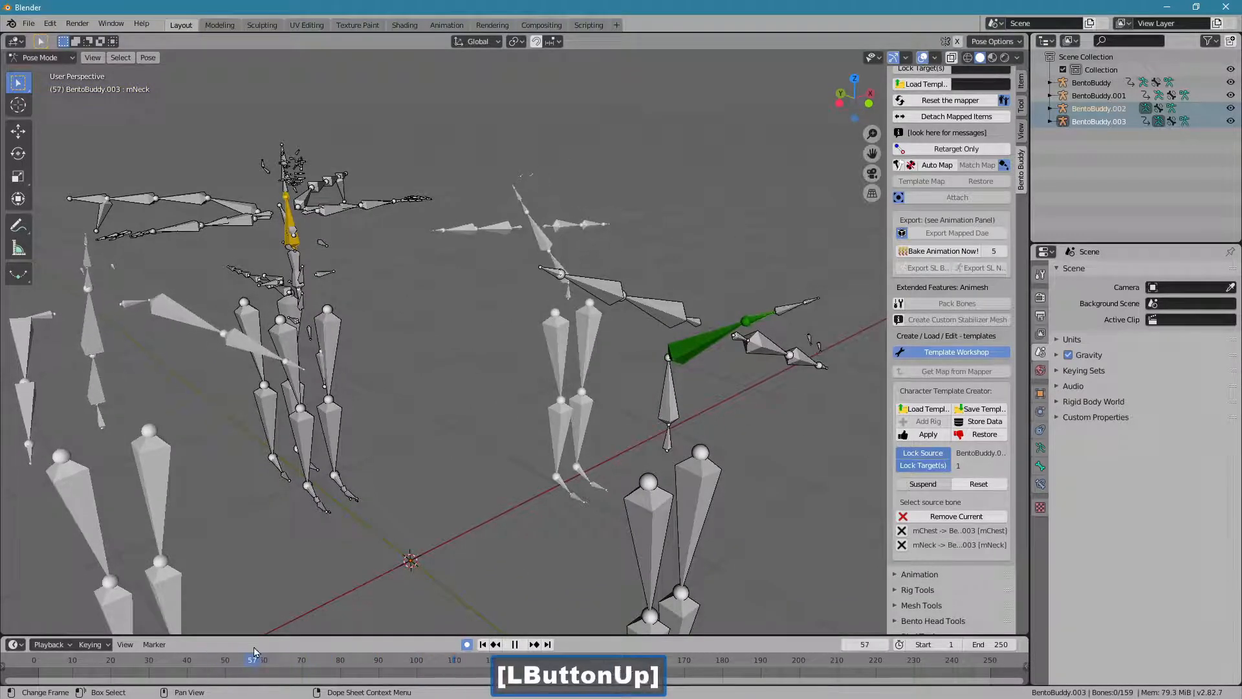
pyautogui.moveTo(542, 425); pyautogui.dragTo(497, 388, button='middle')
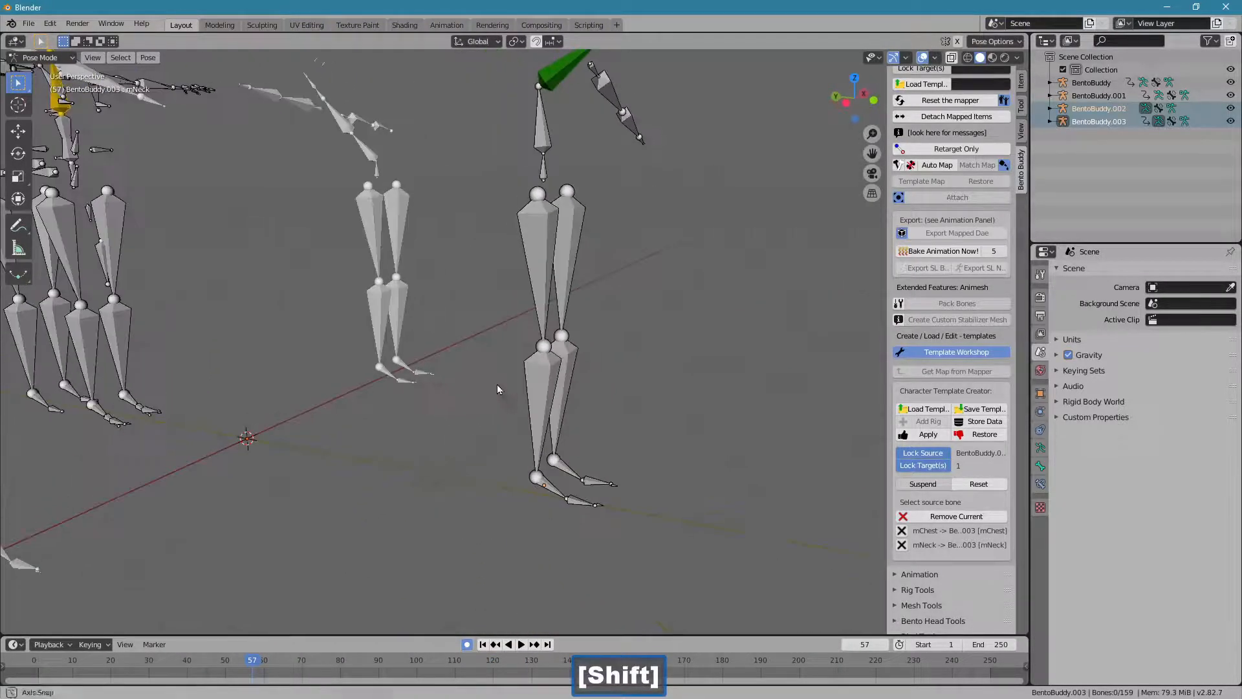
pyautogui.click(97, 410)
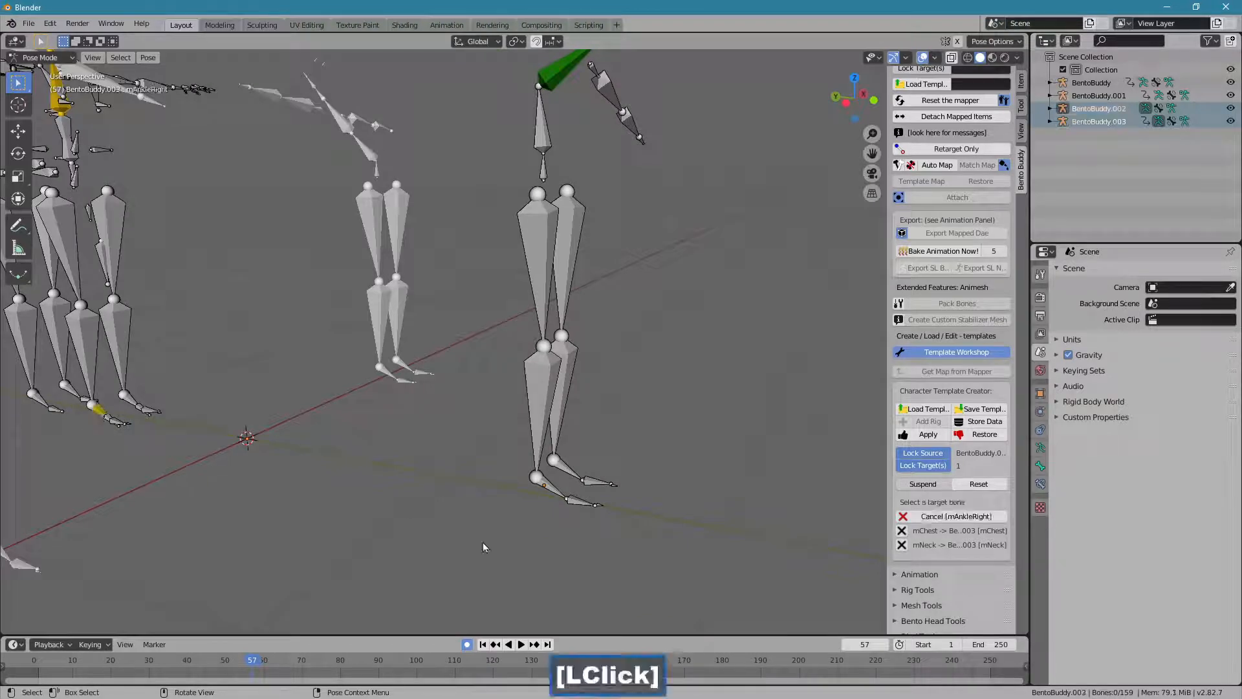
pyautogui.click(548, 490)
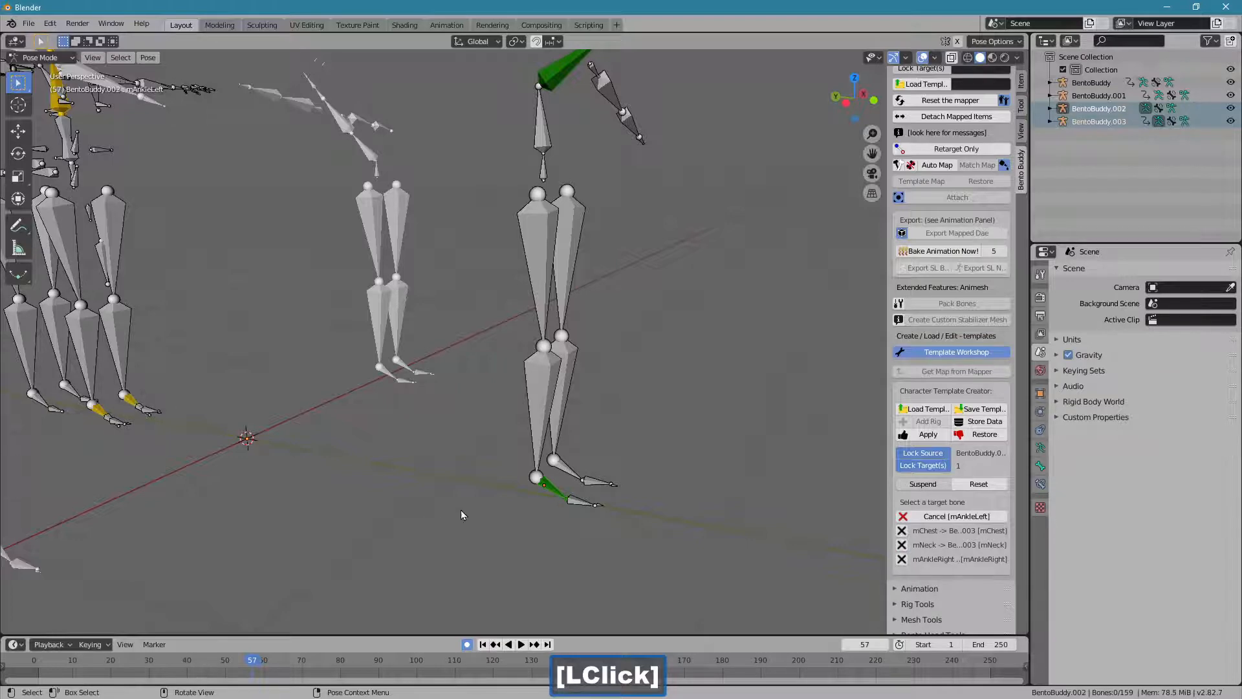
pyautogui.click(565, 473)
pyautogui.moveTo(509, 439); pyautogui.dragTo(429, 438, button='middle')
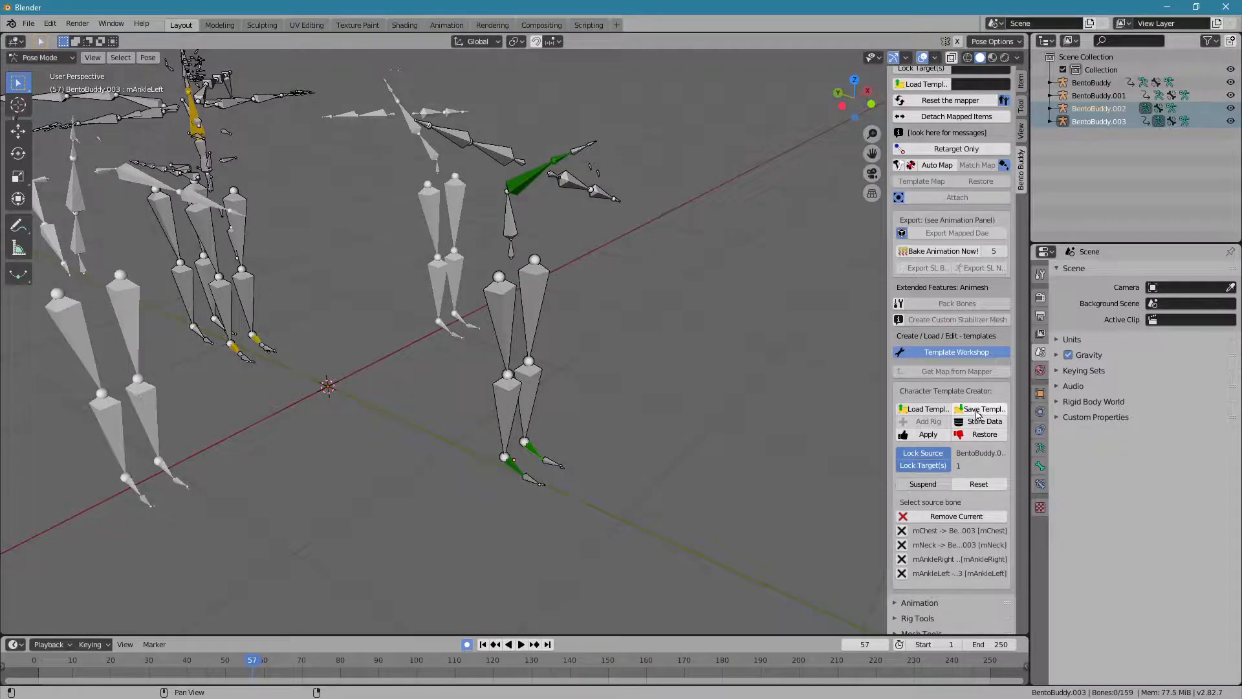
# Save the character template map as temp2.ctm in the bentobuddy data folder.
pyautogui.click(978, 413)
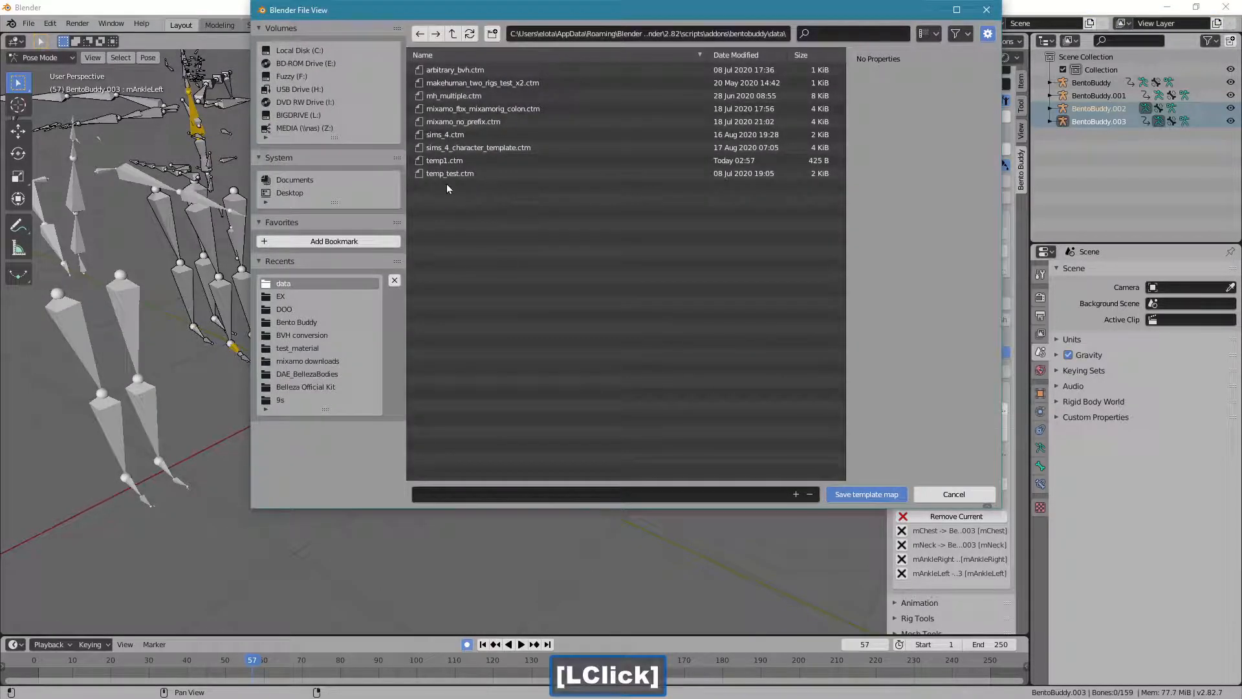
pyautogui.click(444, 161)
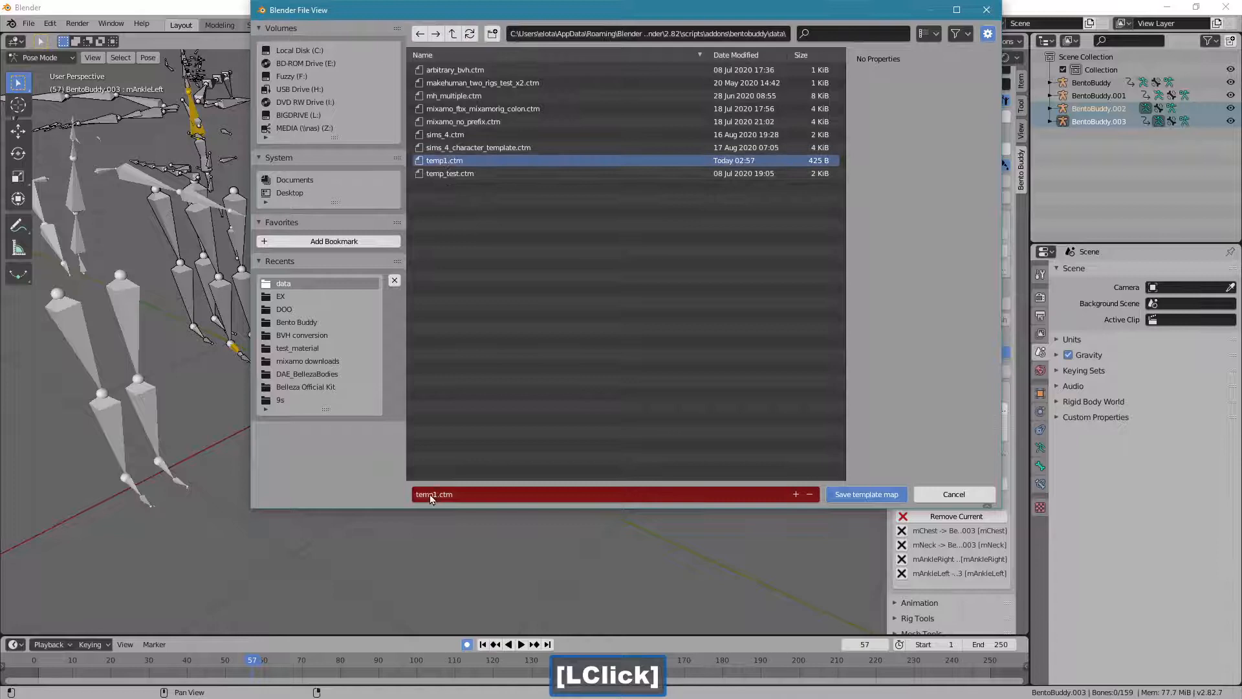
pyautogui.click(462, 500)
pyautogui.press('Left')
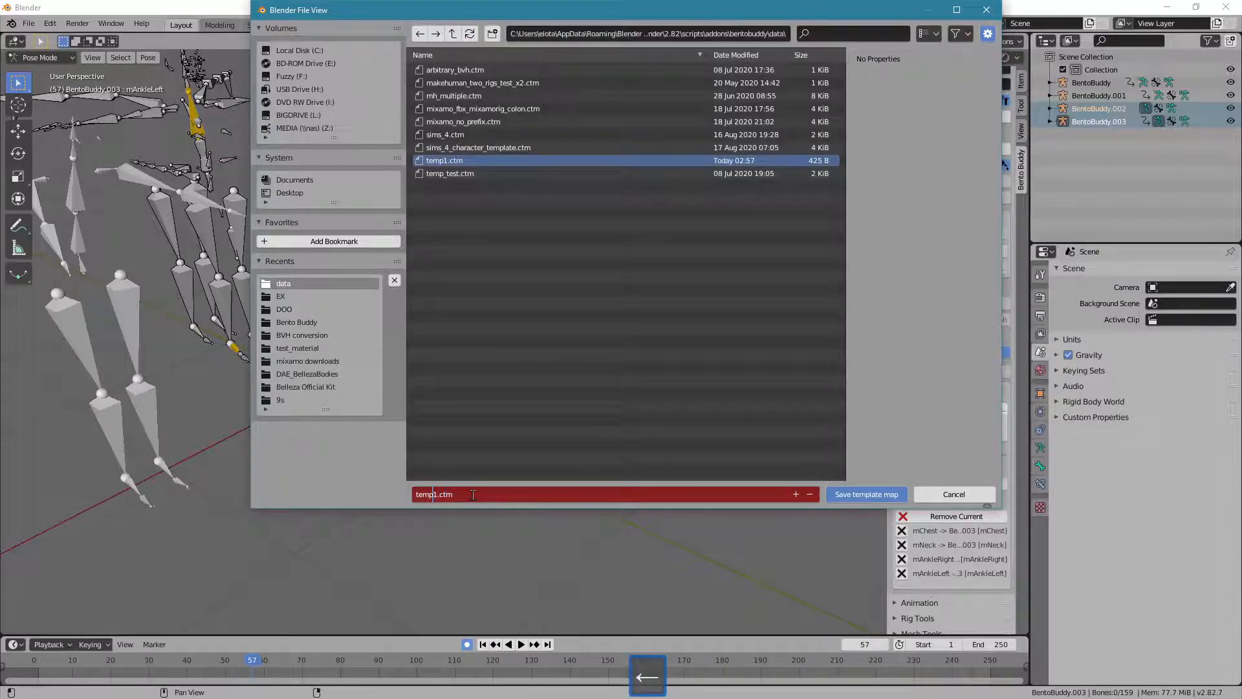
pyautogui.press('Delete')
pyautogui.write('2')
pyautogui.press('Return')
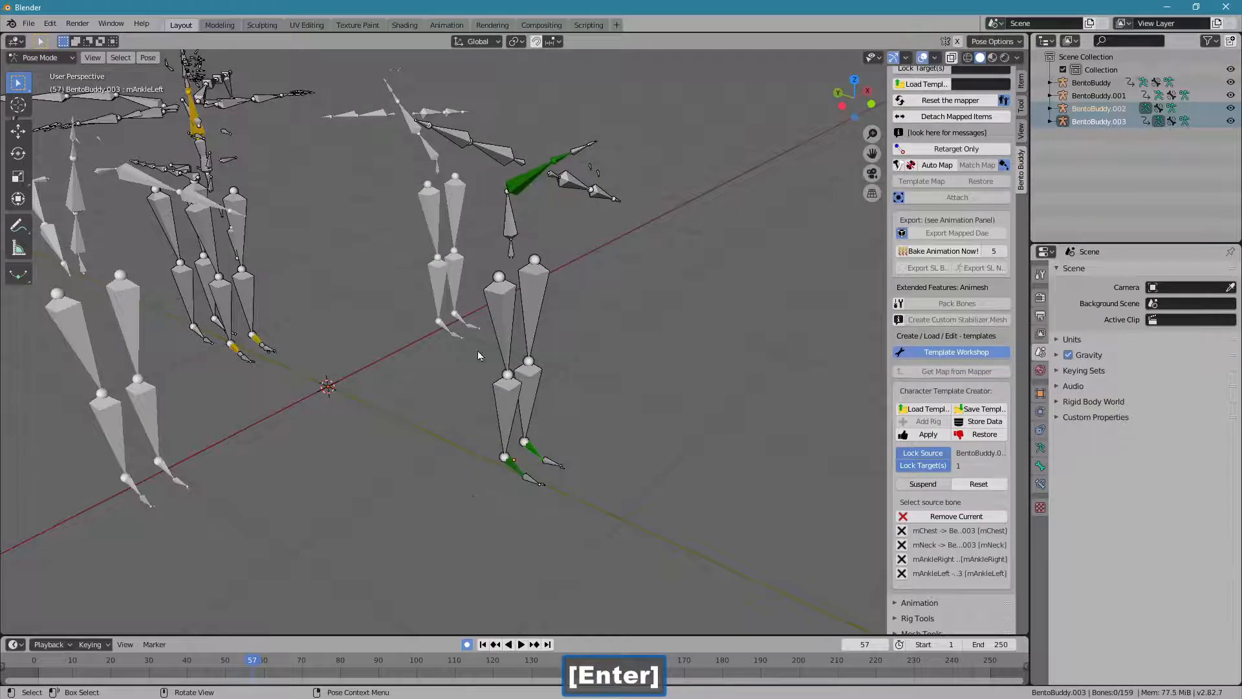
# Reset the Character Template Creator and put BentoBuddy.003 into Pose Mode.
pyautogui.keyDown('ctrl'); pyautogui.moveTo(432, 267); pyautogui.dragTo(467, 294, button='middle'); pyautogui.keyUp('ctrl')
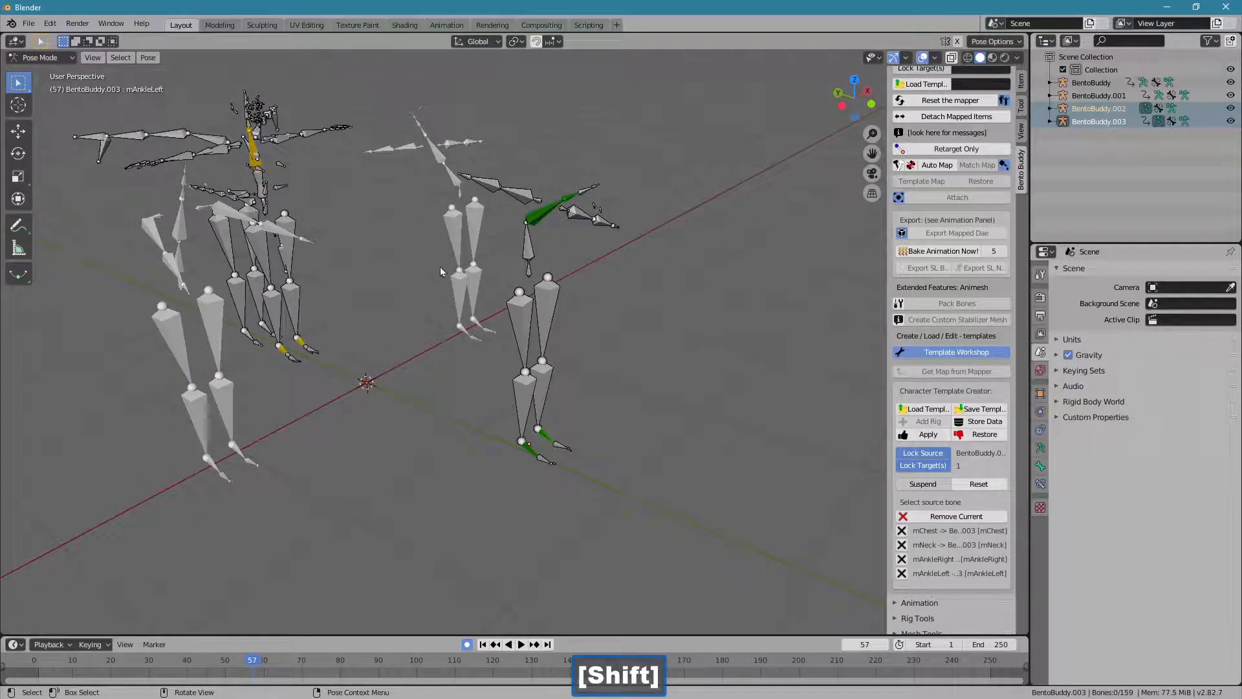
pyautogui.click(979, 484)
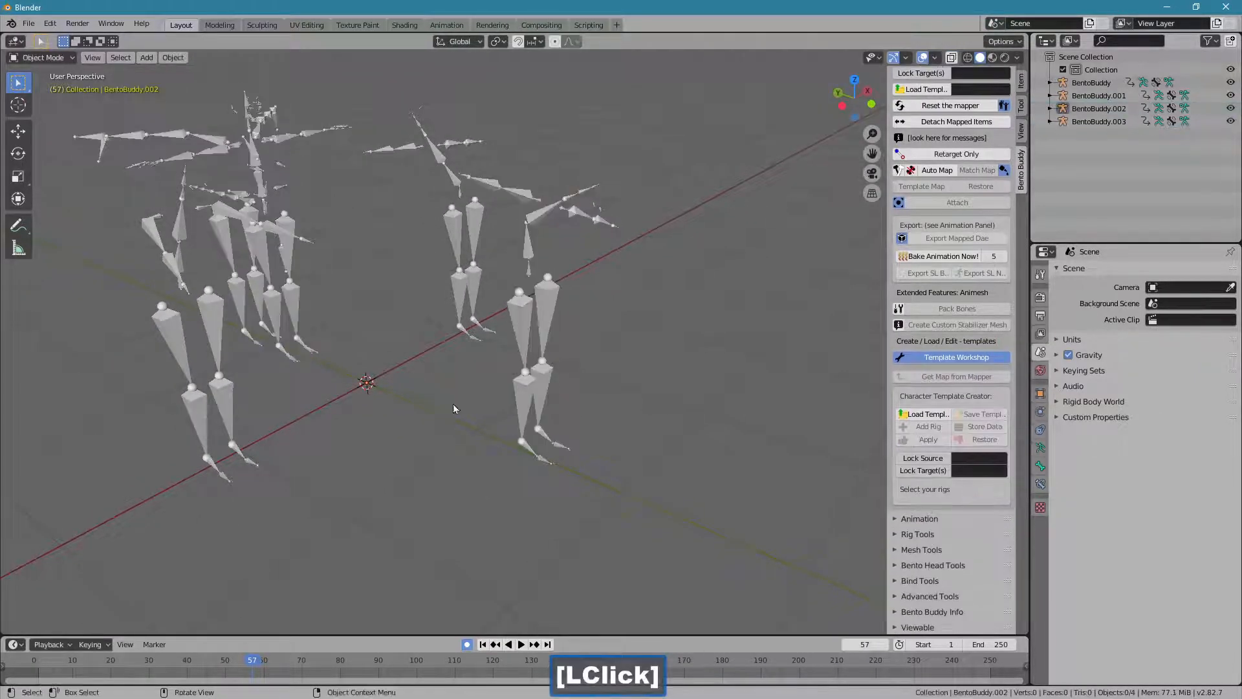
pyautogui.click(536, 388)
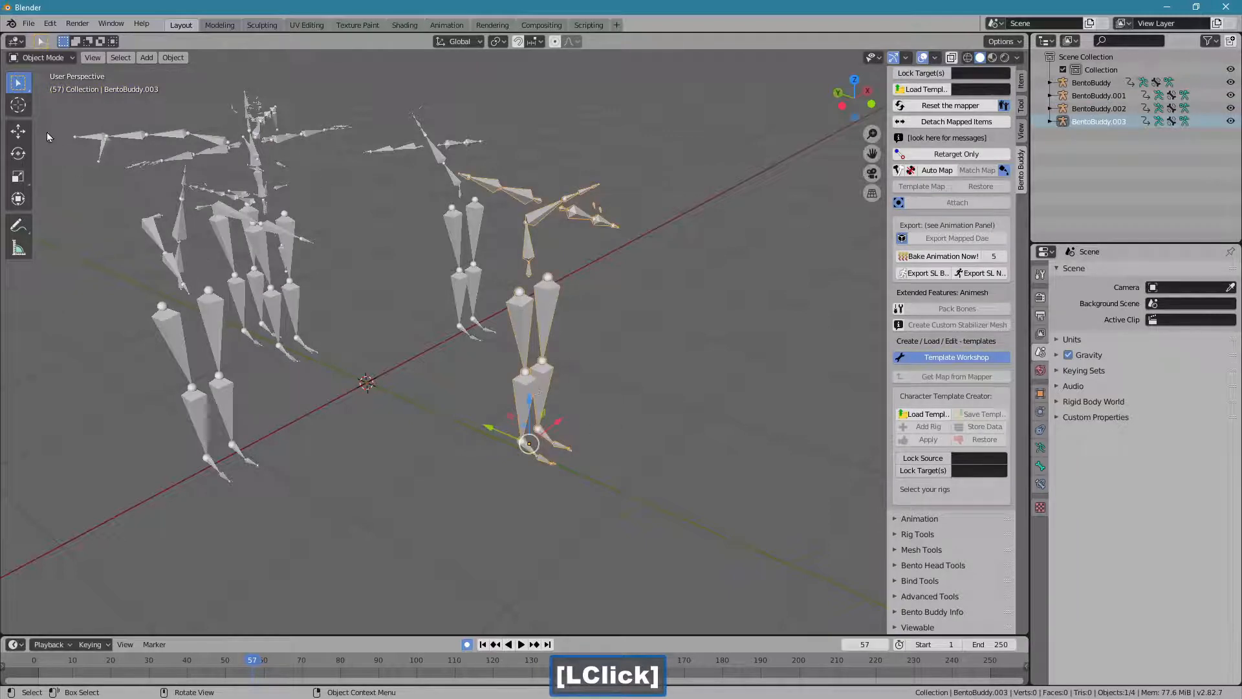
pyautogui.click(40, 58)
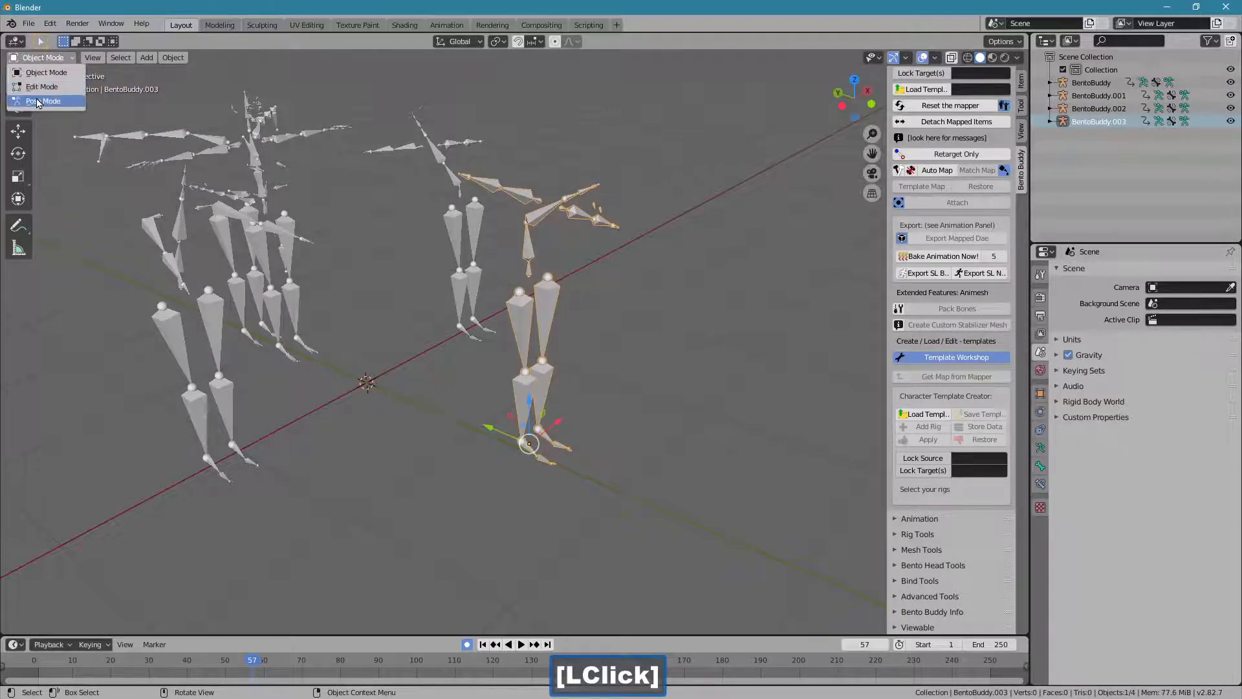
pyautogui.click(38, 100)
# Keyframe BentoBuddy.003's mAnkleRight and mAnkleLeft bones rotated upward at frame 20.
pyautogui.keyDown('ctrl'); pyautogui.moveTo(518, 486); pyautogui.dragTo(517, 459, button='middle'); pyautogui.keyUp('ctrl')
pyautogui.click(525, 461)
pyautogui.moveTo(249, 661); pyautogui.dragTo(123, 654)
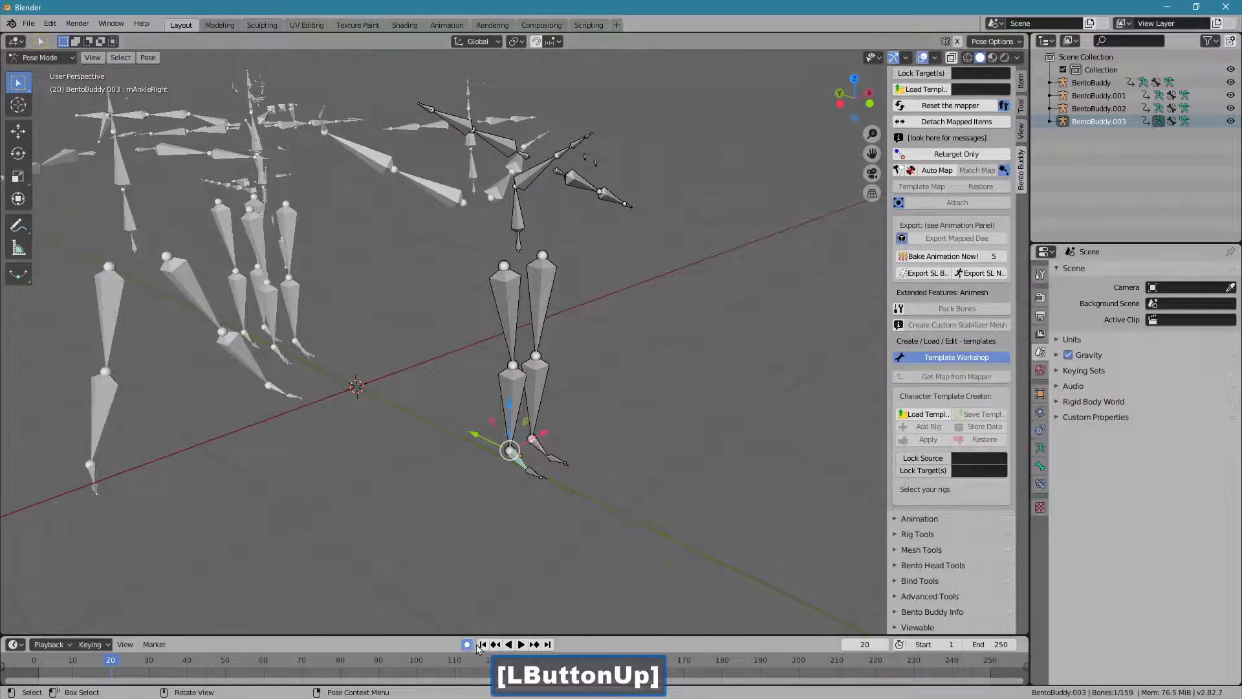
pyautogui.moveTo(505, 484); pyautogui.dragTo(557, 461, button='middle')
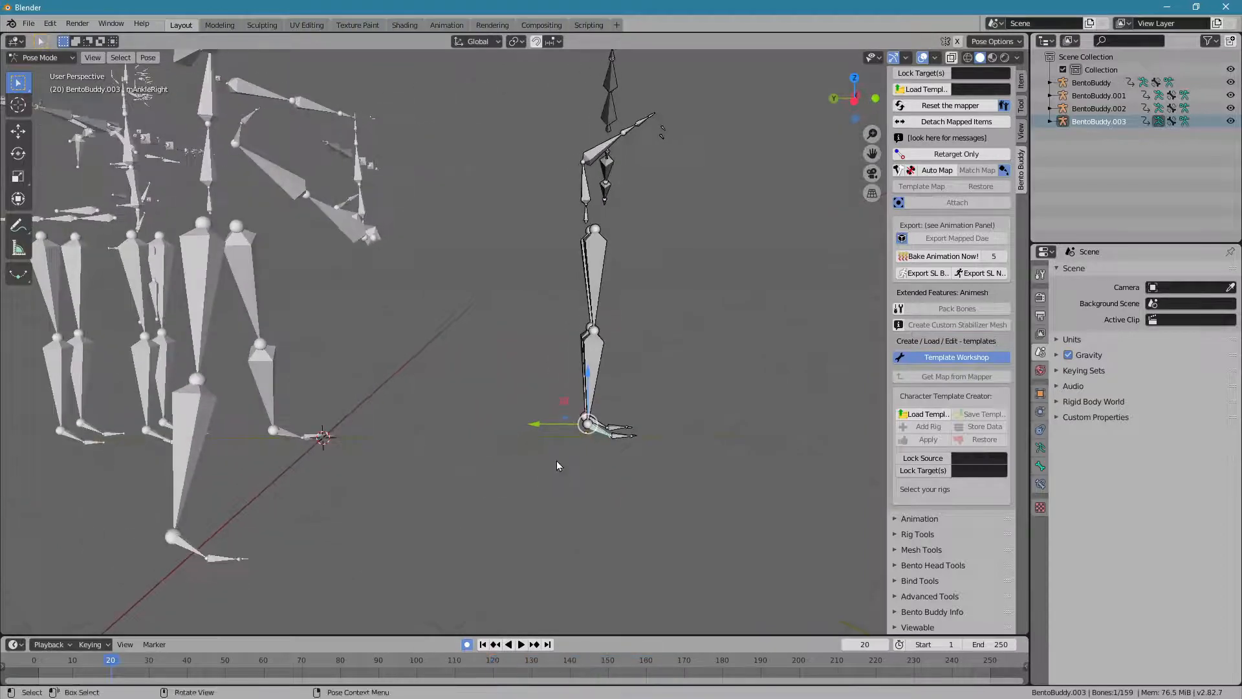
pyautogui.press('r')
pyautogui.click(636, 449)
pyautogui.moveTo(635, 449); pyautogui.dragTo(444, 350, button='middle')
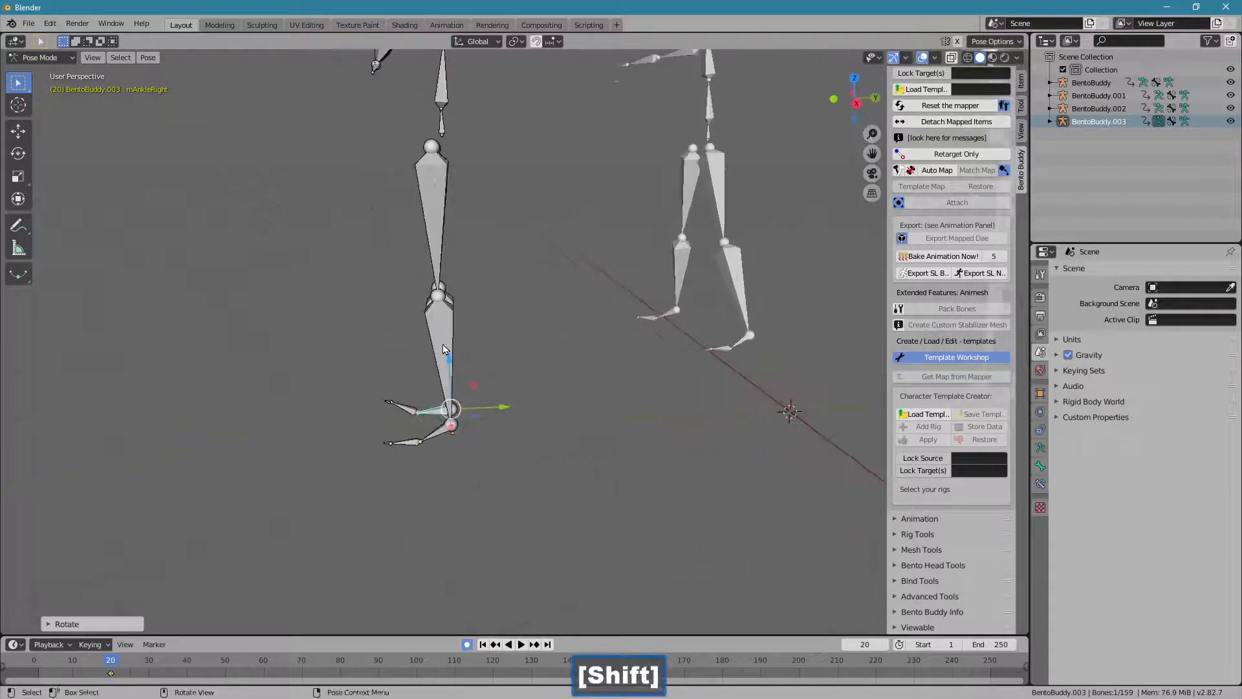
pyautogui.click(438, 434)
pyautogui.press('r')
pyautogui.click(367, 381)
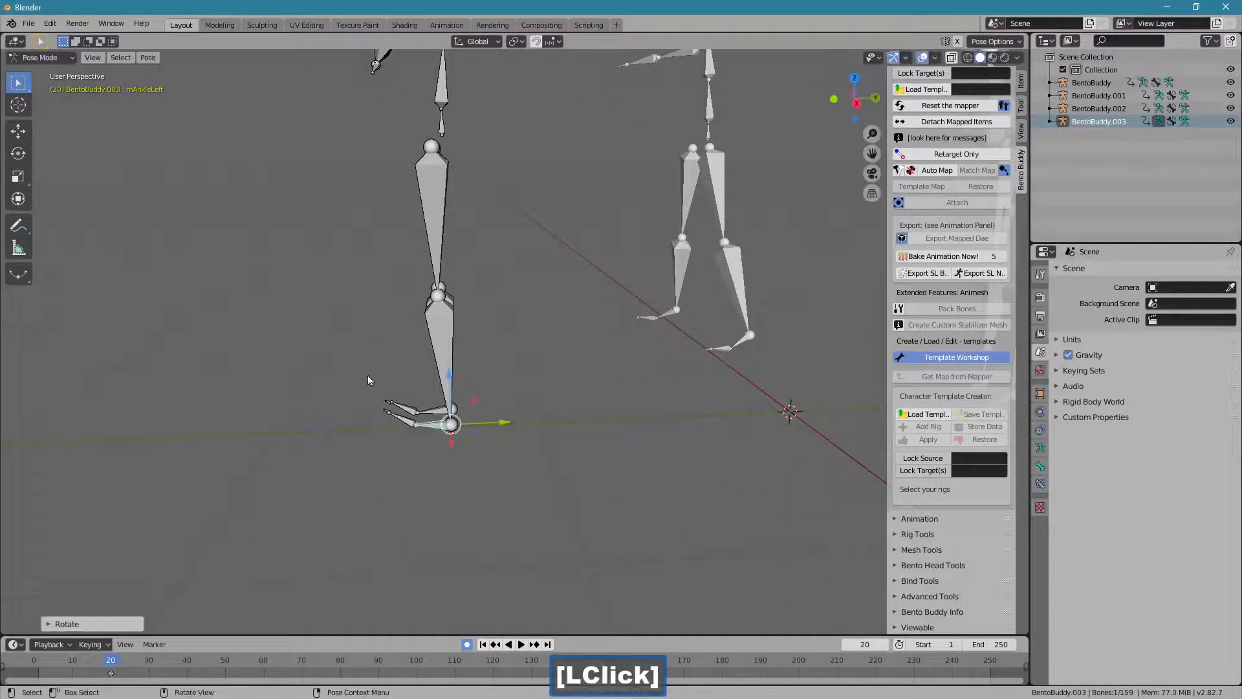
# Select both lower legs and feet of BentoBuddy.003 and clear their rotation at frame 1.
pyautogui.moveTo(364, 377); pyautogui.dragTo(483, 456)
pyautogui.moveTo(402, 462); pyautogui.dragTo(471, 486, button='middle')
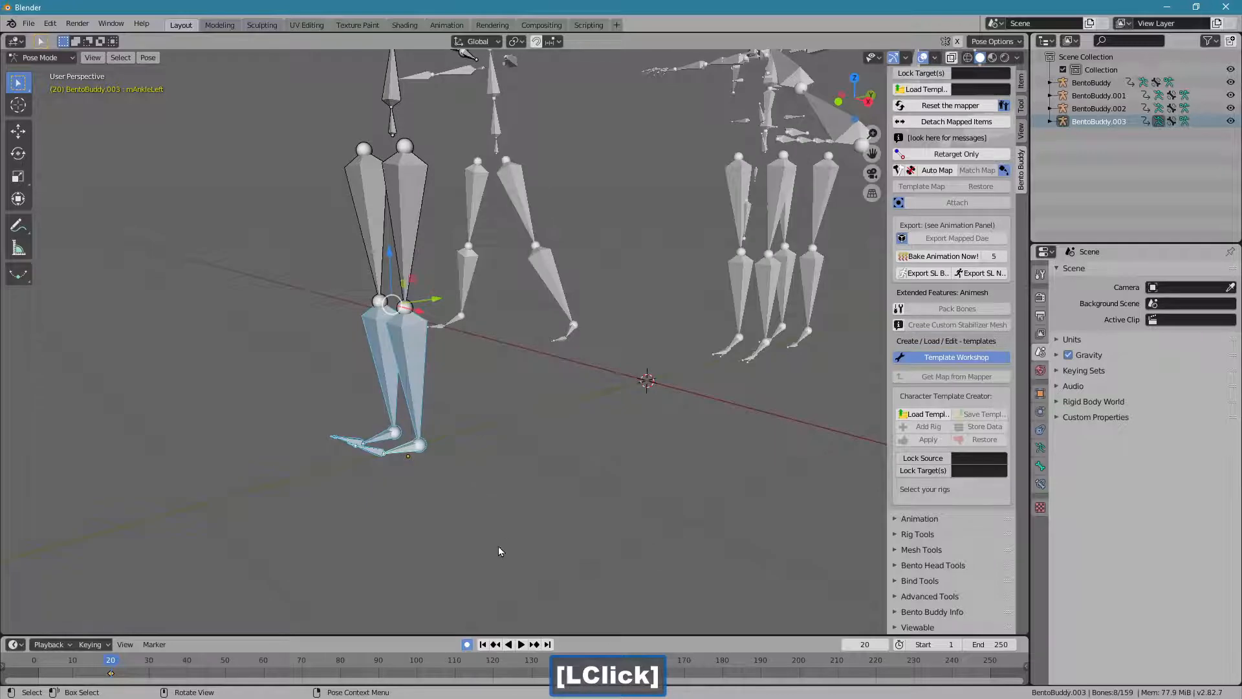
pyautogui.click(483, 644)
pyautogui.moveTo(475, 615); pyautogui.dragTo(636, 428, button='middle')
pyautogui.hotkey('alt', 'r')
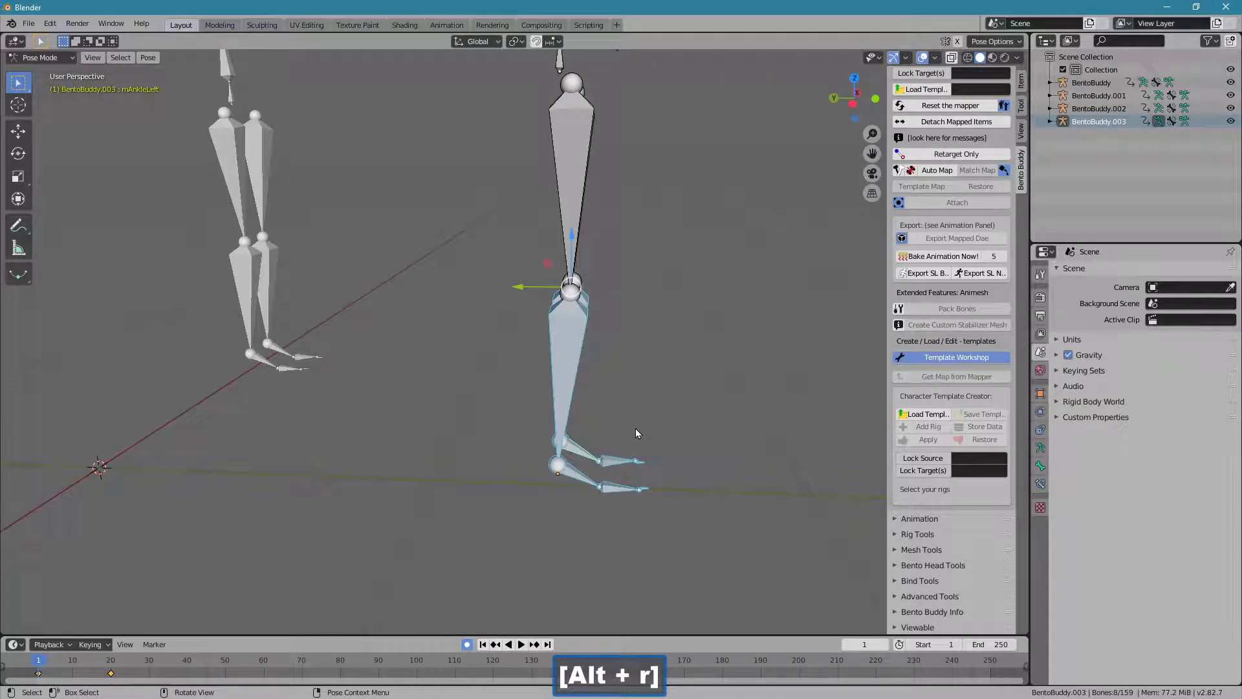
# Select both ankle bones of BentoBuddy.003 and keyframe them rotated steeply upward toward the shins at frame 37.
pyautogui.moveTo(575, 497); pyautogui.dragTo(554, 499, button='middle')
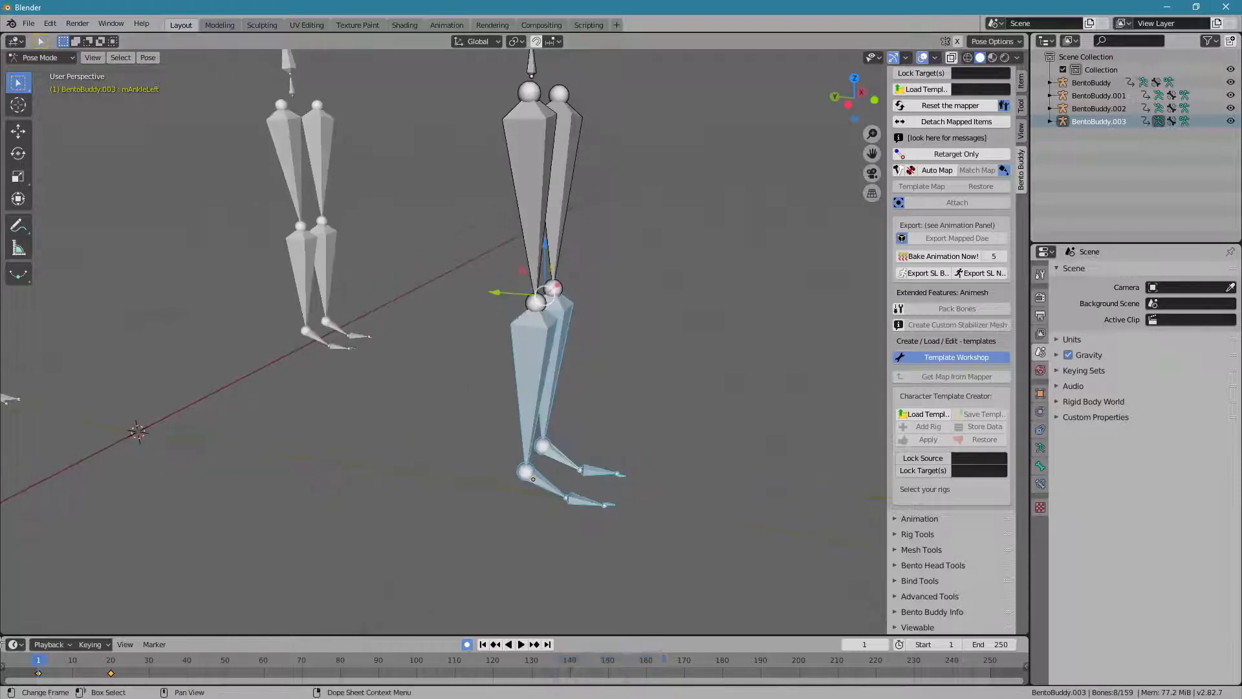
pyautogui.moveTo(48, 659); pyautogui.dragTo(76, 674)
pyautogui.moveTo(443, 533)
pyautogui.mouseDown(button='middle')
pyautogui.moveTo(460, 527)
pyautogui.moveTo(385, 526)
pyautogui.moveTo(461, 528)
pyautogui.mouseUp(button='middle')
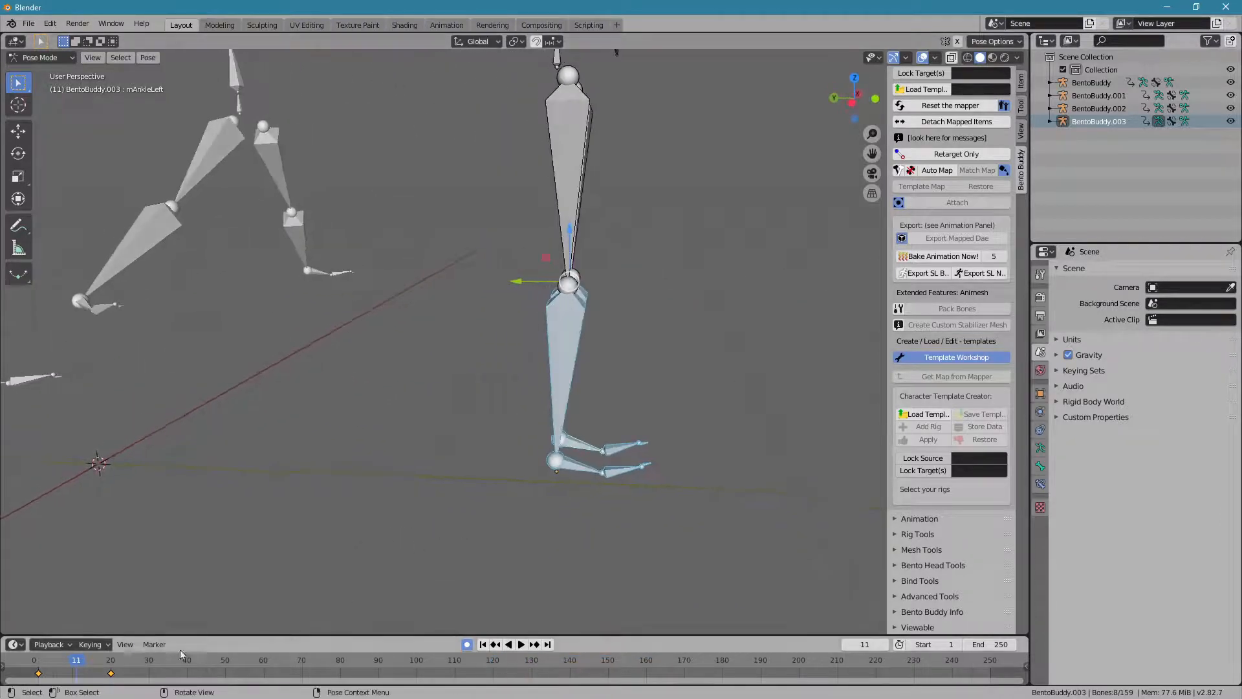
pyautogui.moveTo(135, 665); pyautogui.dragTo(176, 673)
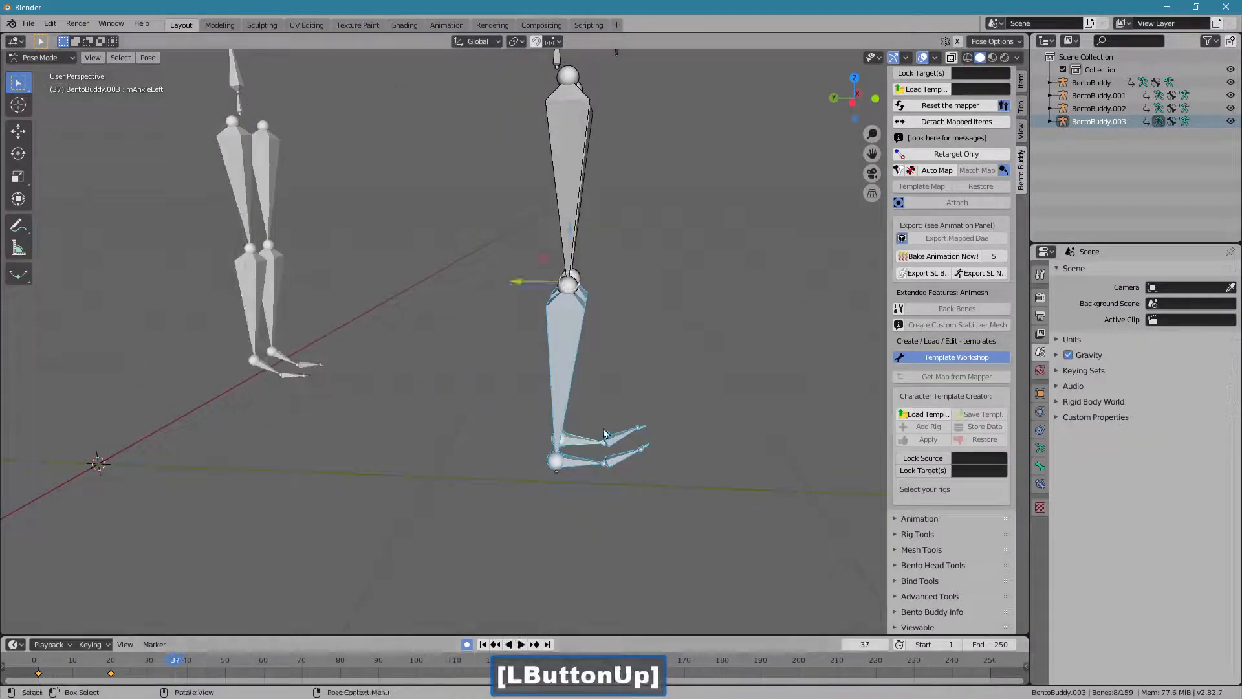
pyautogui.click(656, 403)
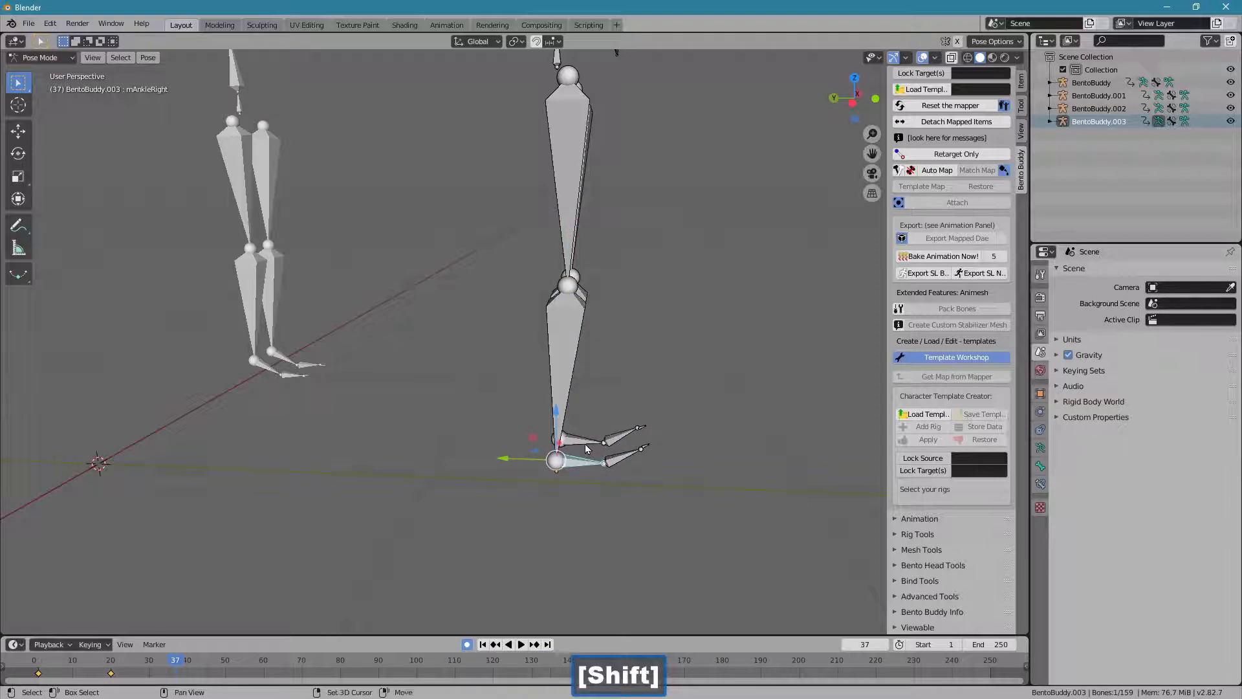
pyautogui.keyDown('shift'); pyautogui.click(581, 441); pyautogui.keyUp('shift')
pyautogui.press('r')
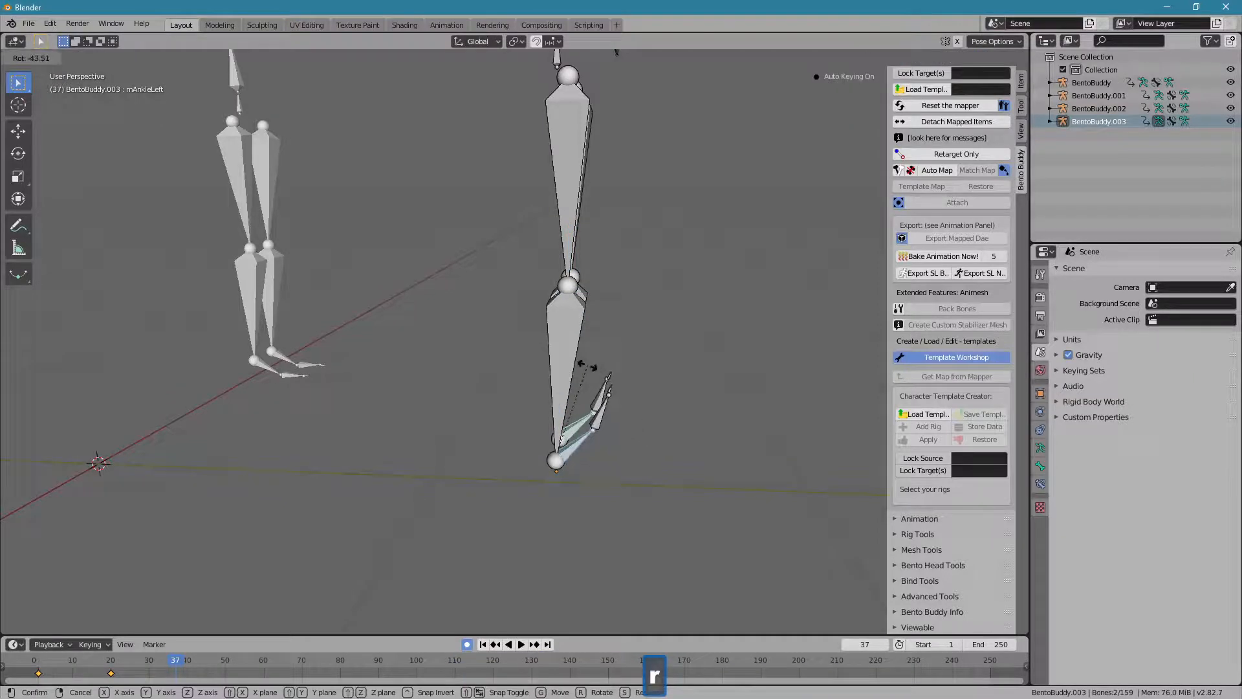
pyautogui.click(590, 367)
# Keyframe both ankle bones at frame 60, rotated so the feet point backward.
pyautogui.click(250, 665)
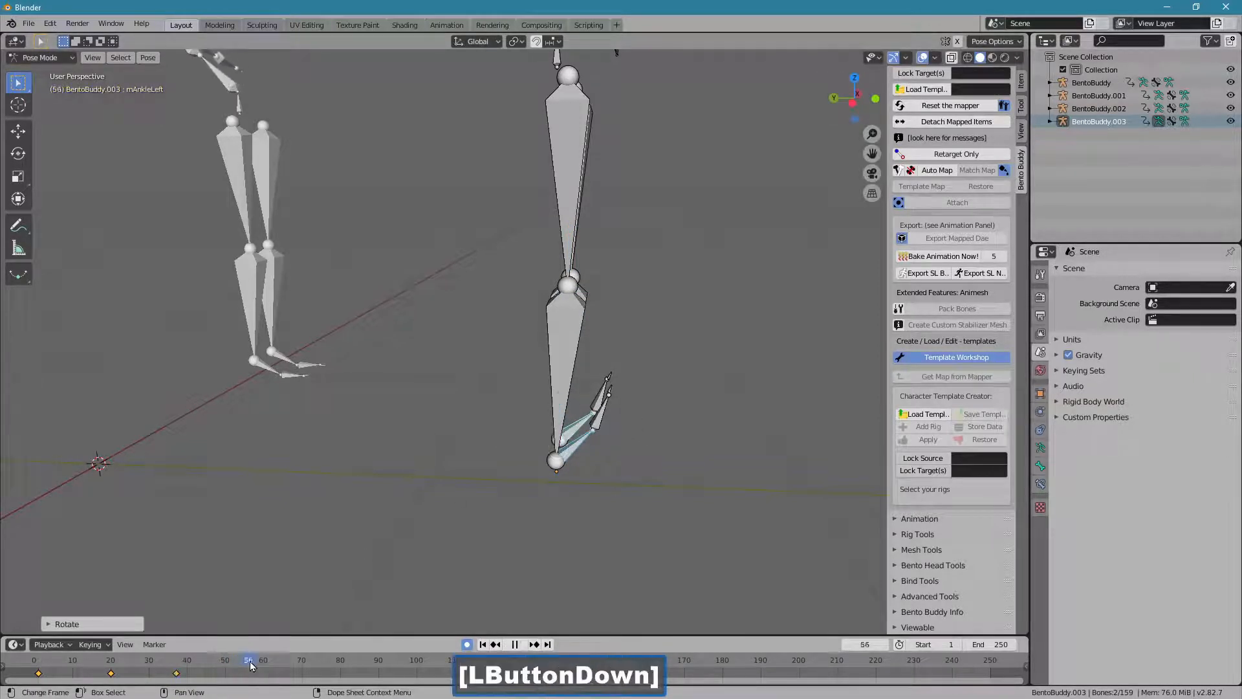
pyautogui.moveTo(250, 665); pyautogui.dragTo(263, 665)
pyautogui.press('r')
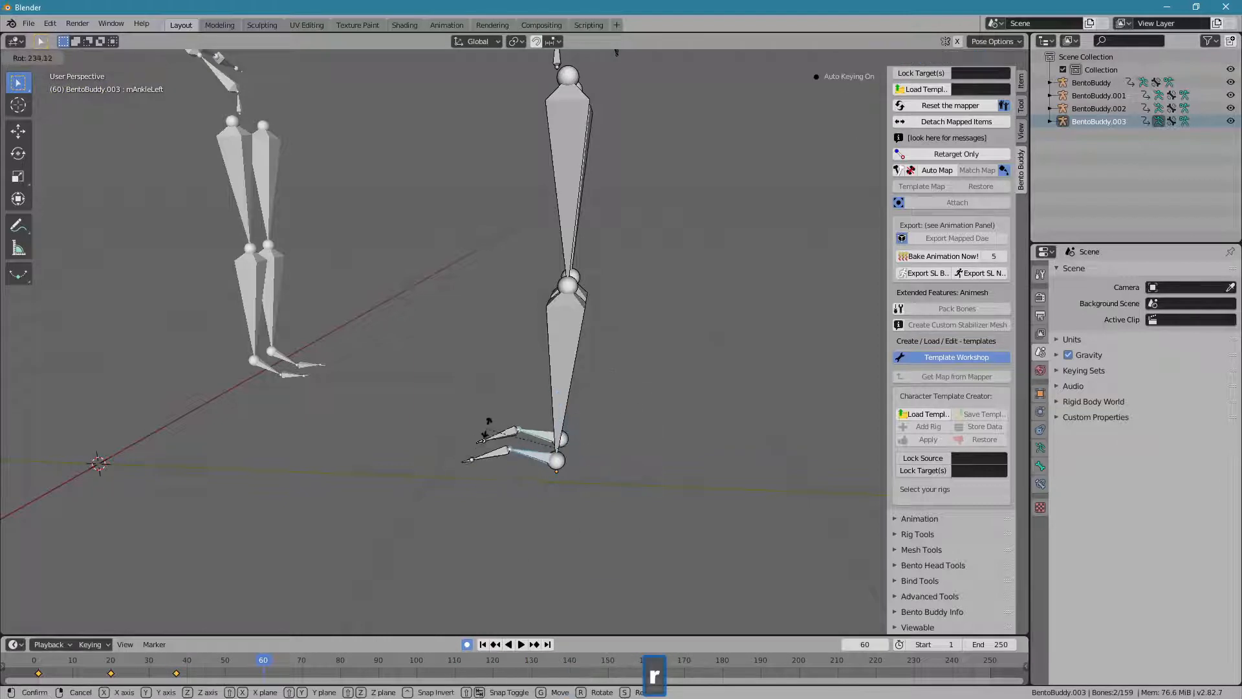
pyautogui.click(489, 427)
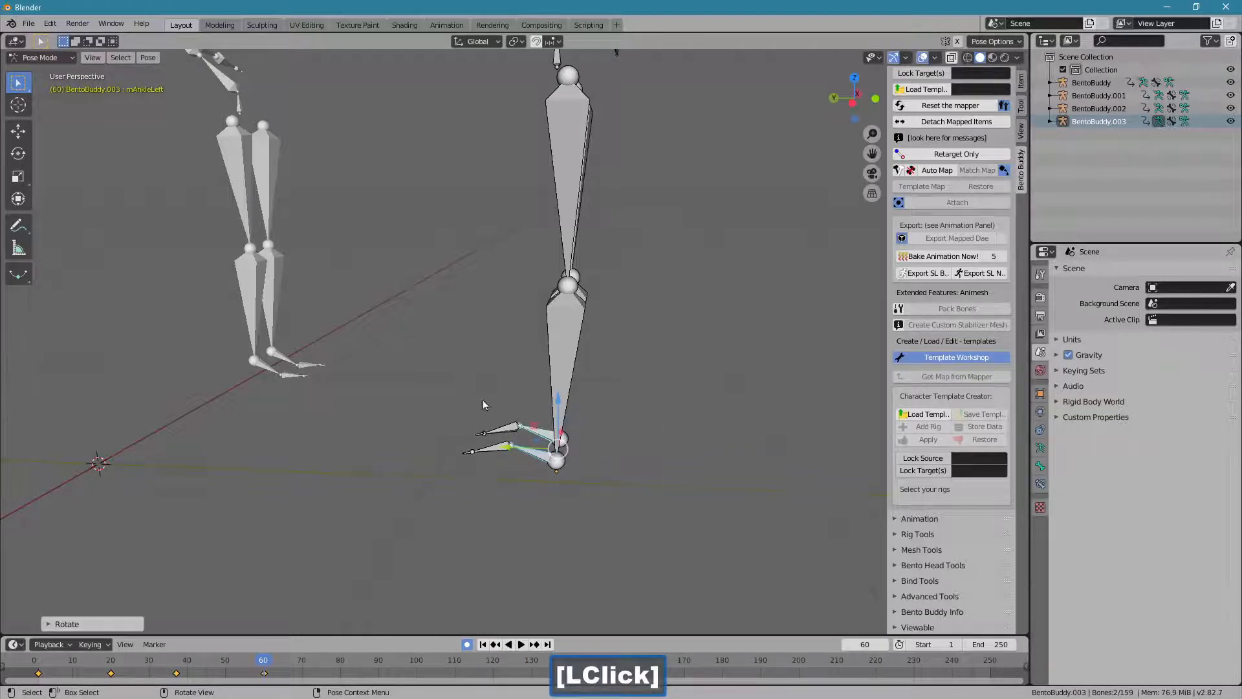
# Return to Object Mode, move BentoBuddy.003 along the Y axis closer to the other rigs, and go back to frame 1.
pyautogui.keyDown('ctrl'); pyautogui.moveTo(482, 400); pyautogui.dragTo(493, 322, button='middle'); pyautogui.keyUp('ctrl')
pyautogui.keyDown('shift'); pyautogui.moveTo(493, 322); pyautogui.dragTo(587, 344, button='middle'); pyautogui.keyUp('shift')
pyautogui.keyDown('ctrl'); pyautogui.moveTo(582, 356); pyautogui.dragTo(511, 382, button='middle'); pyautogui.keyUp('ctrl')
pyautogui.click(44, 58)
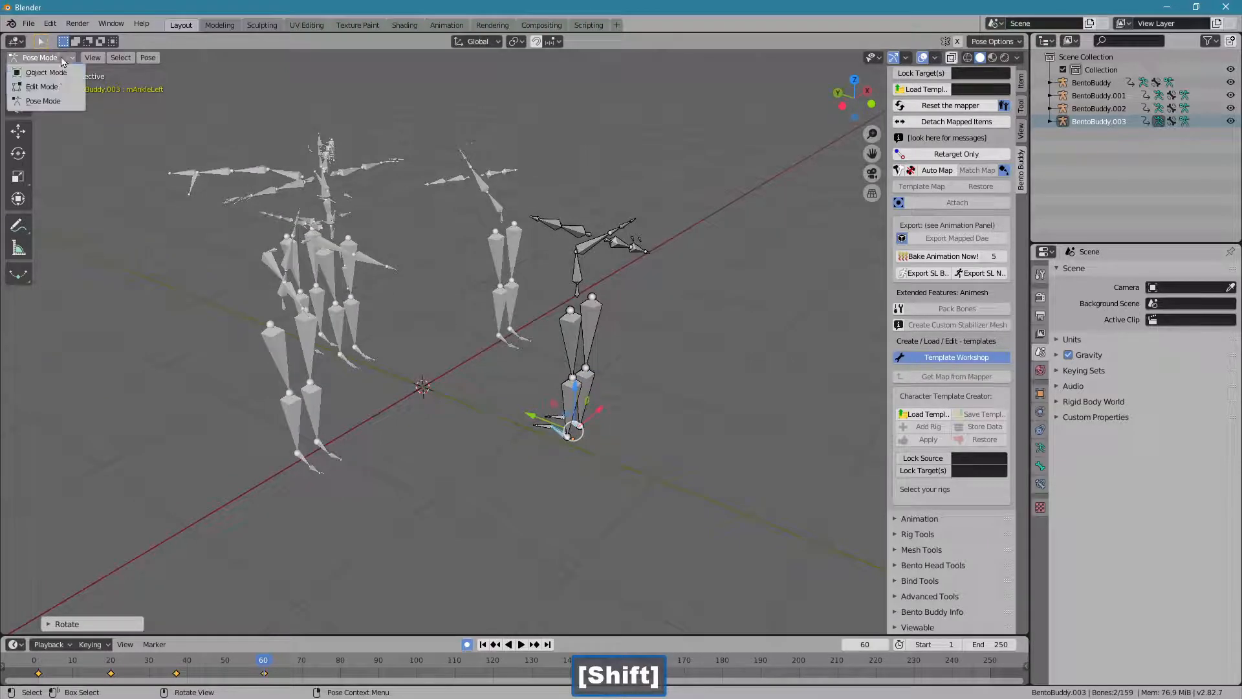
pyautogui.click(39, 71)
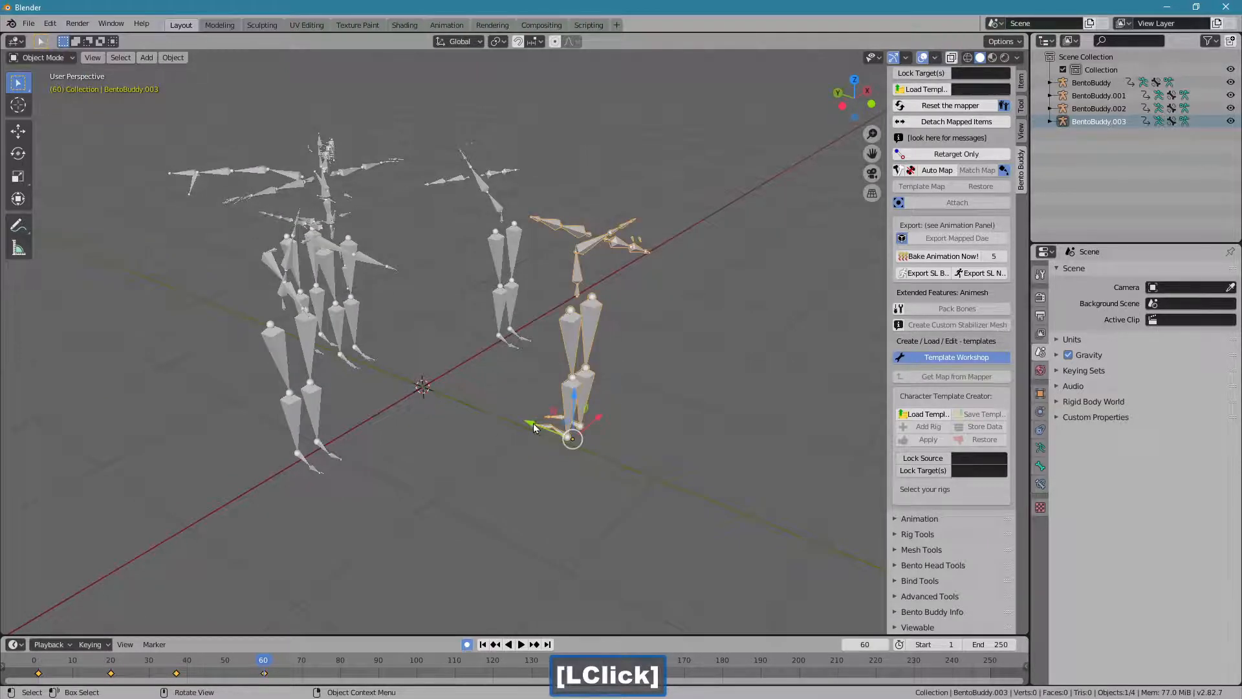
pyautogui.moveTo(534, 427); pyautogui.dragTo(433, 388)
pyautogui.moveTo(432, 389); pyautogui.dragTo(418, 527, button='middle')
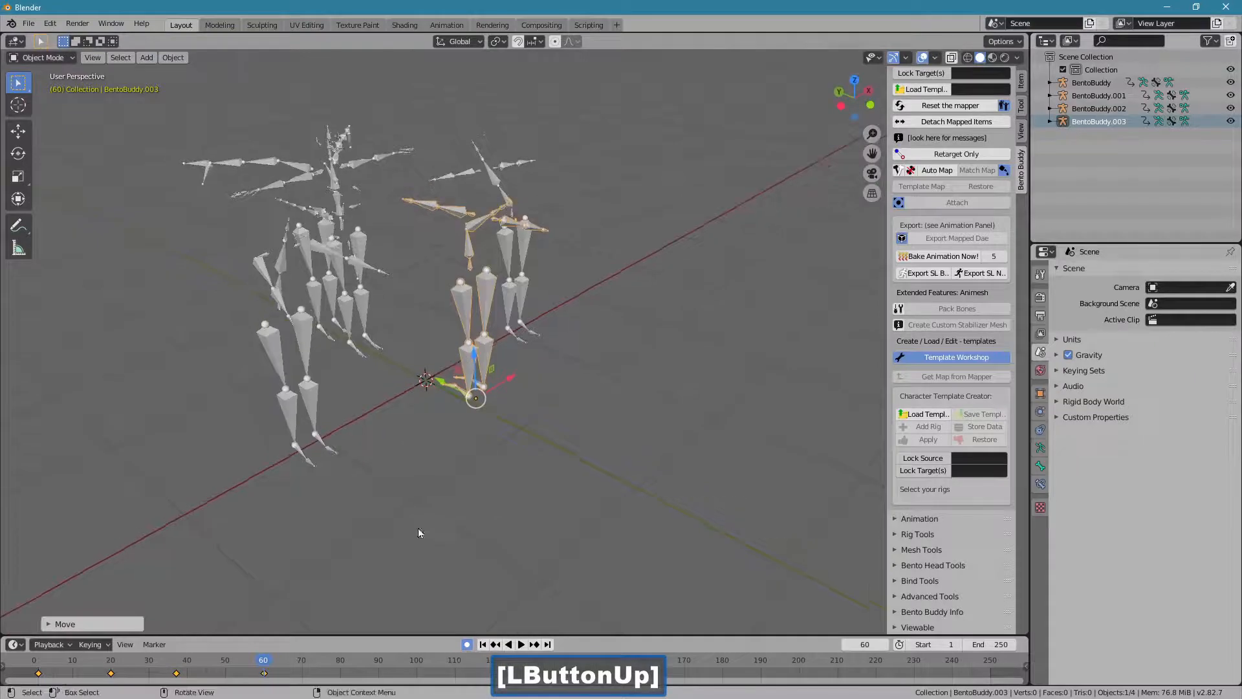
pyautogui.click(482, 644)
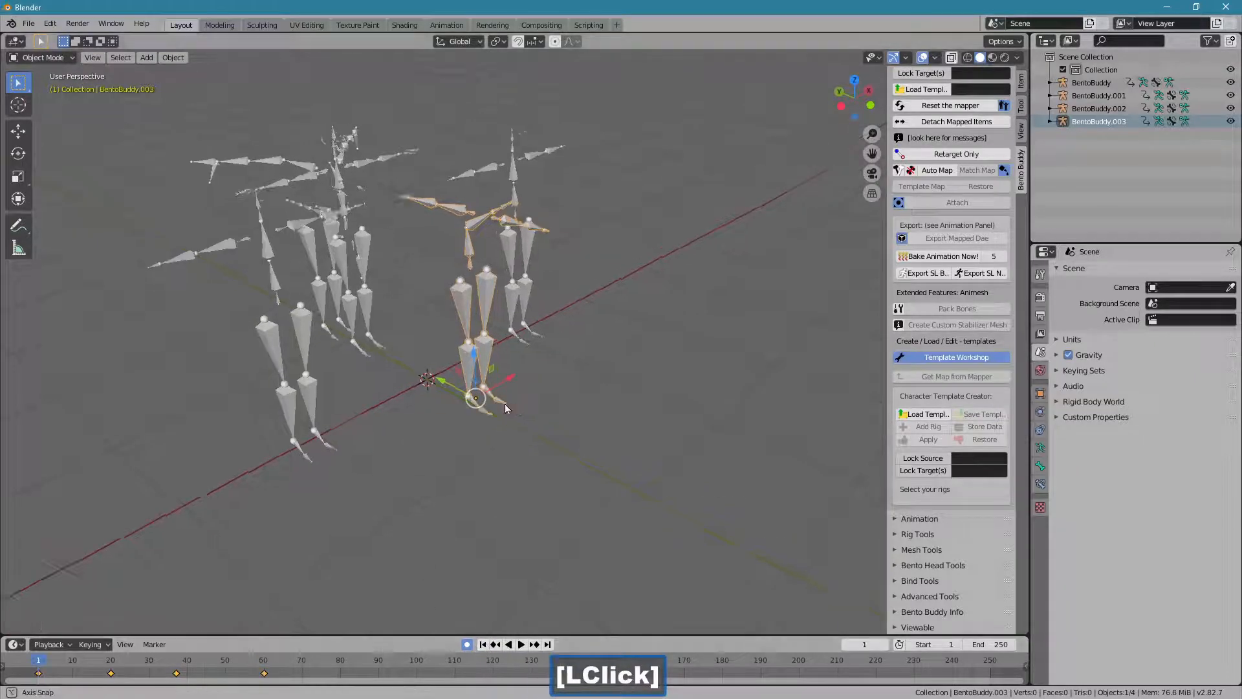
pyautogui.moveTo(505, 403); pyautogui.dragTo(645, 432, button='middle')
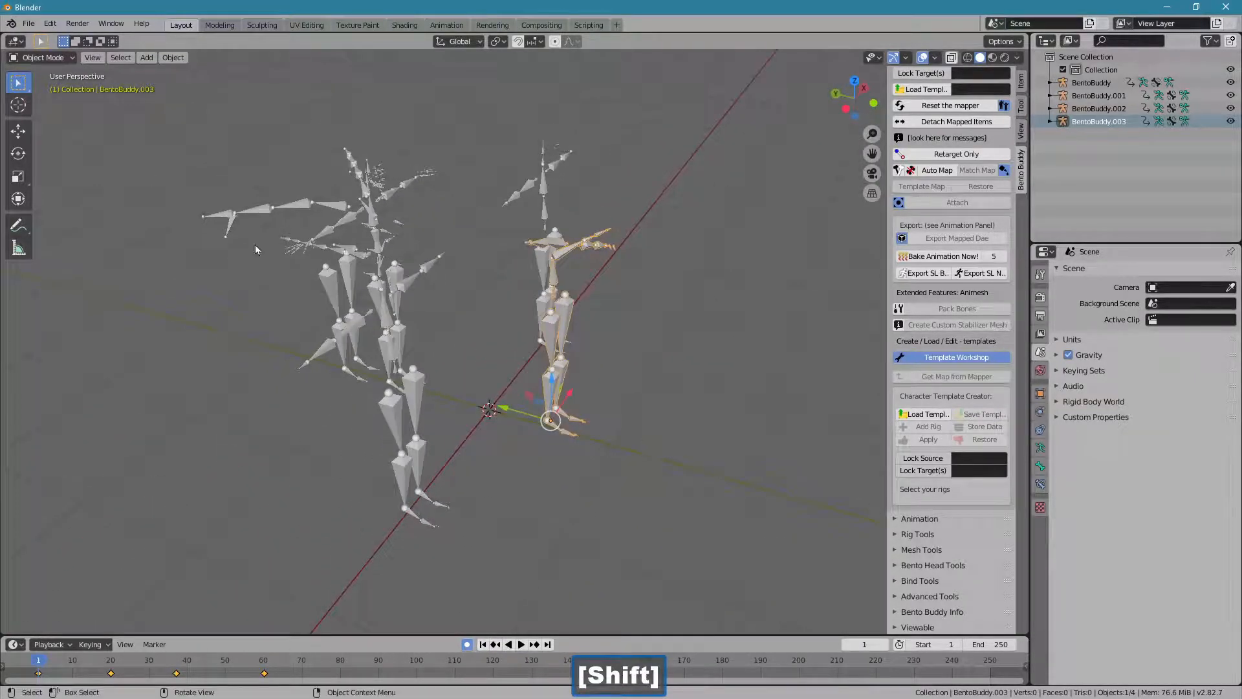
# Scrub to frame 11, move BentoBuddy.003's frame 1 keyframe to frame 11, and return to frame 1.
pyautogui.click(46, 57)
pyautogui.click(62, 74)
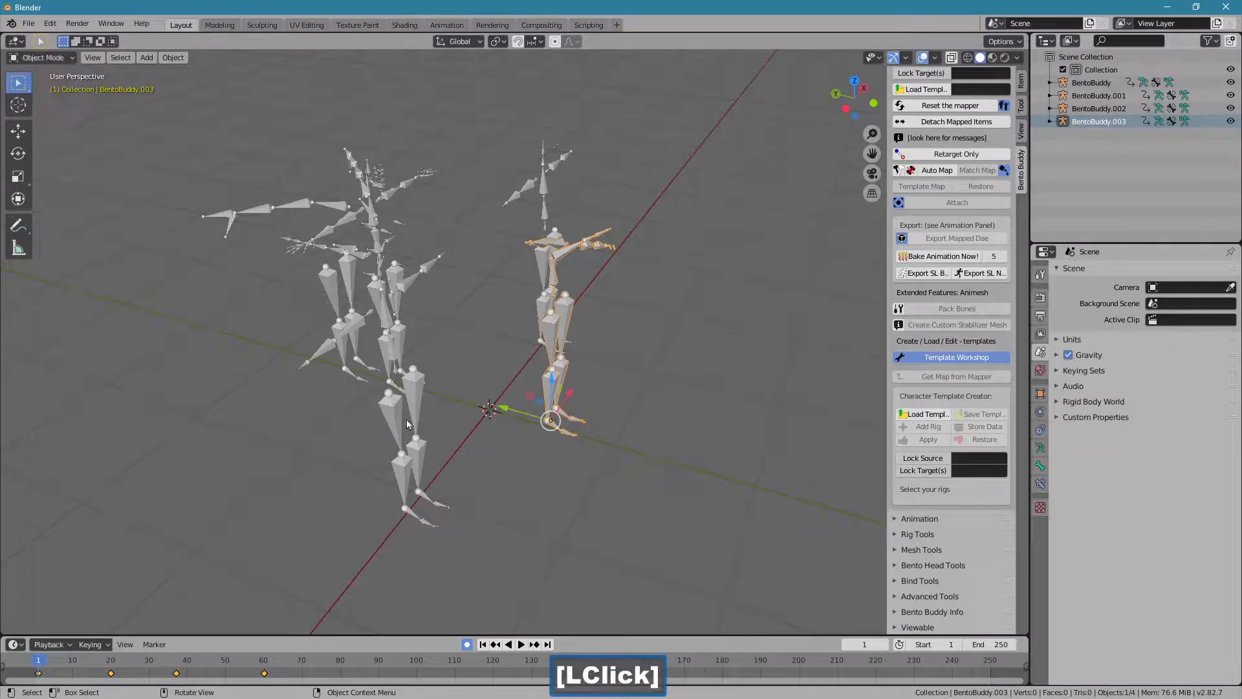
pyautogui.moveTo(90, 659); pyautogui.dragTo(77, 659)
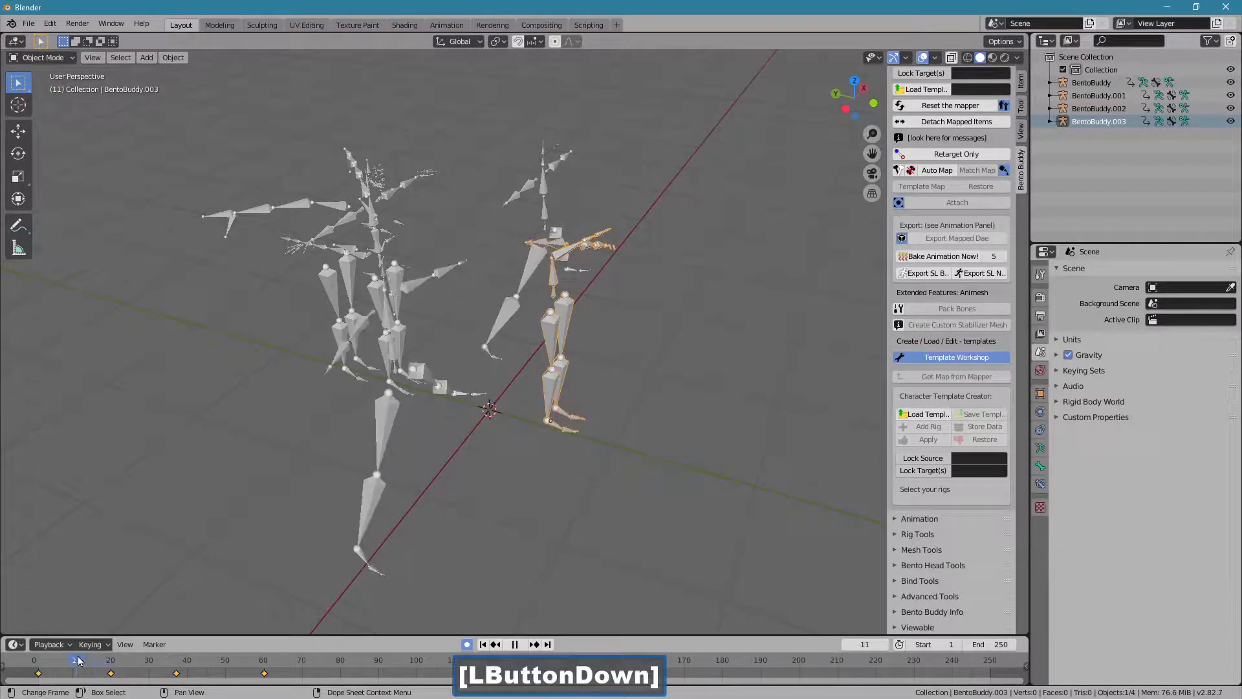
pyautogui.keyDown('shift'); pyautogui.moveTo(536, 442); pyautogui.dragTo(647, 411, button='middle'); pyautogui.keyUp('shift')
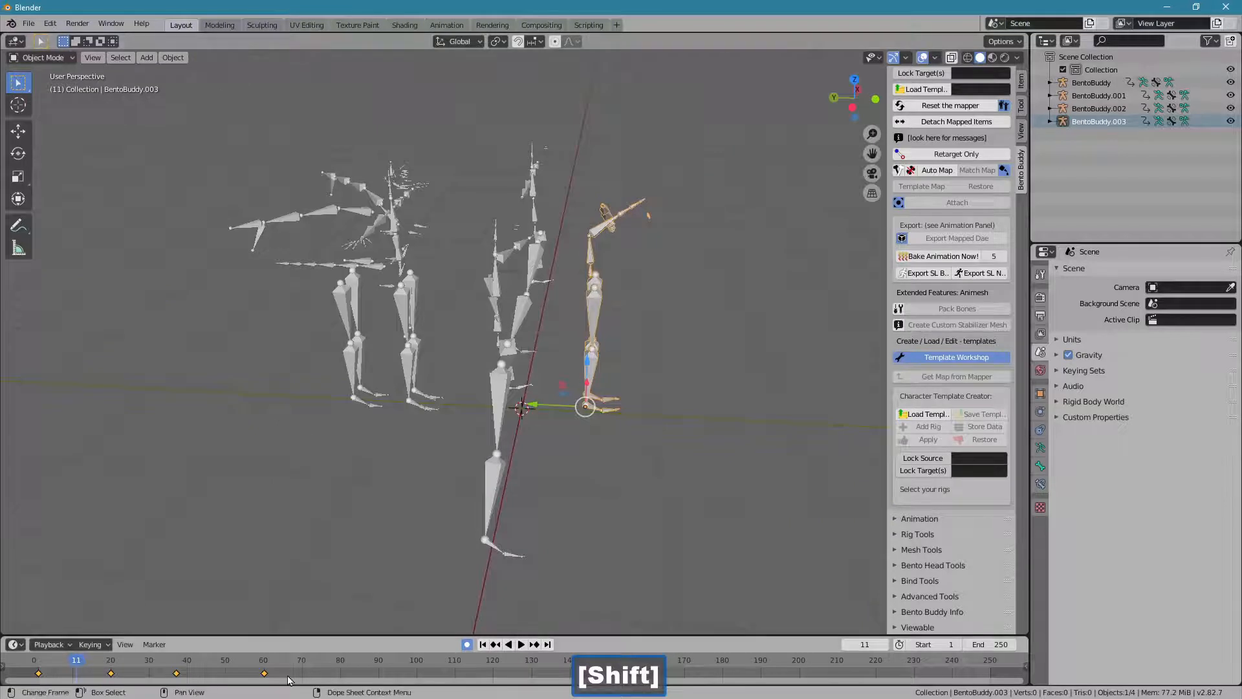
pyautogui.click(38, 673)
pyautogui.press('g')
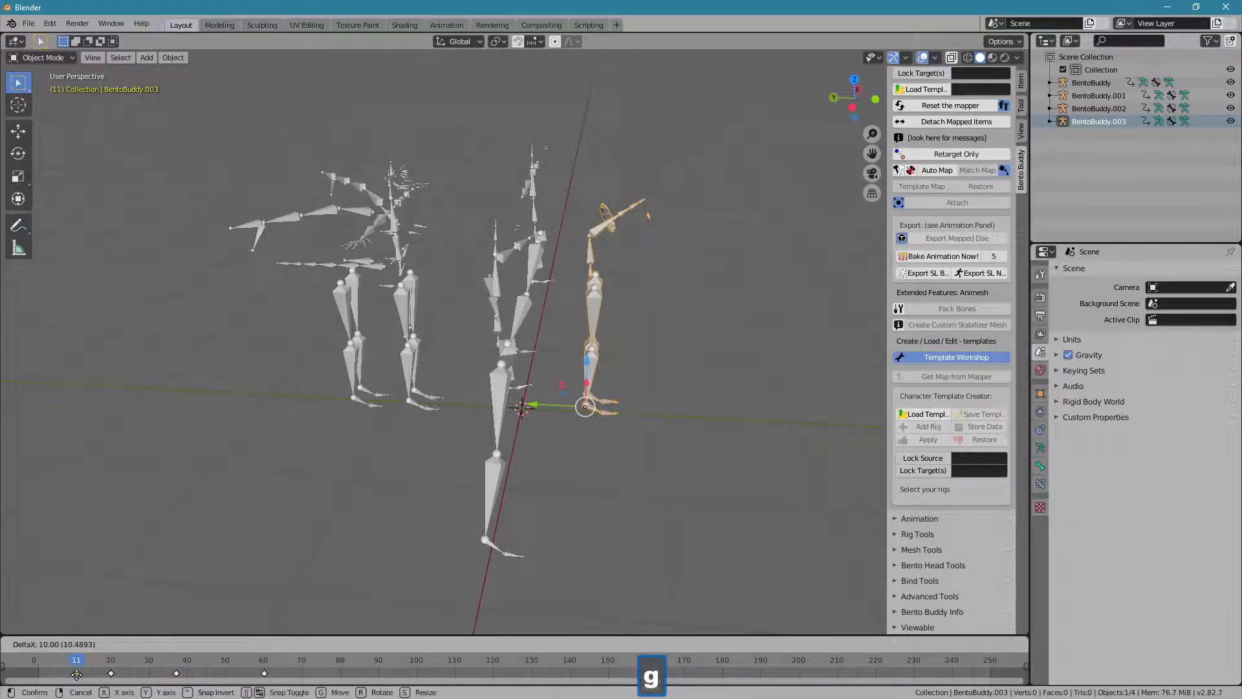
pyautogui.click(78, 674)
pyautogui.click(483, 644)
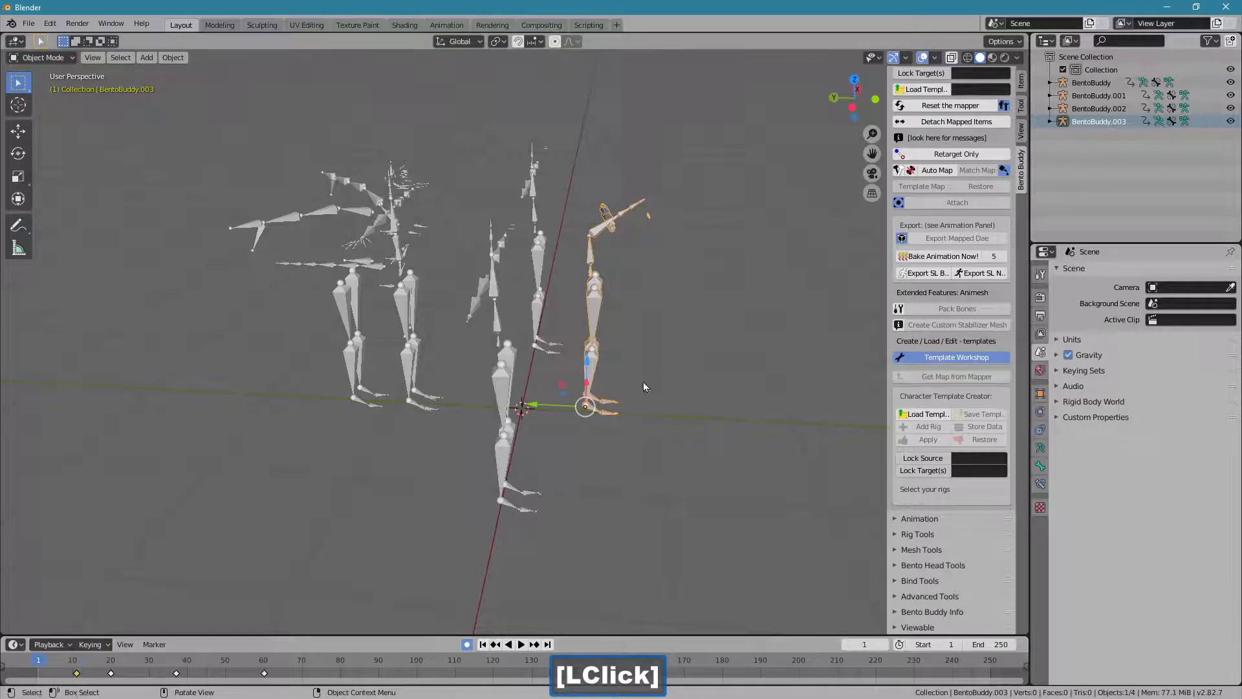
# In Pose Mode, select all of BentoBuddy.003's bones and clear their rotation at frame 1.
pyautogui.keyDown('shift'); pyautogui.moveTo(662, 323); pyautogui.dragTo(660, 315, button='middle'); pyautogui.keyUp('shift')
pyautogui.click(41, 58)
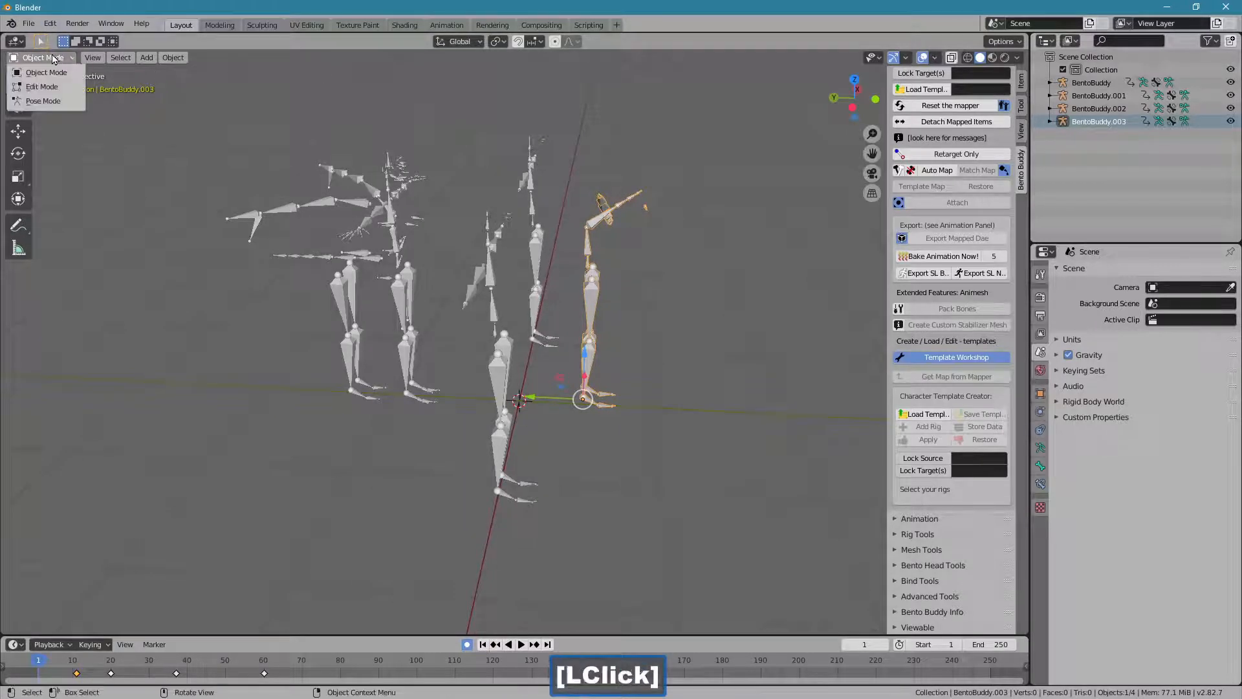
pyautogui.click(54, 99)
pyautogui.moveTo(696, 146); pyautogui.dragTo(600, 414)
pyautogui.hotkey('alt', 'r')
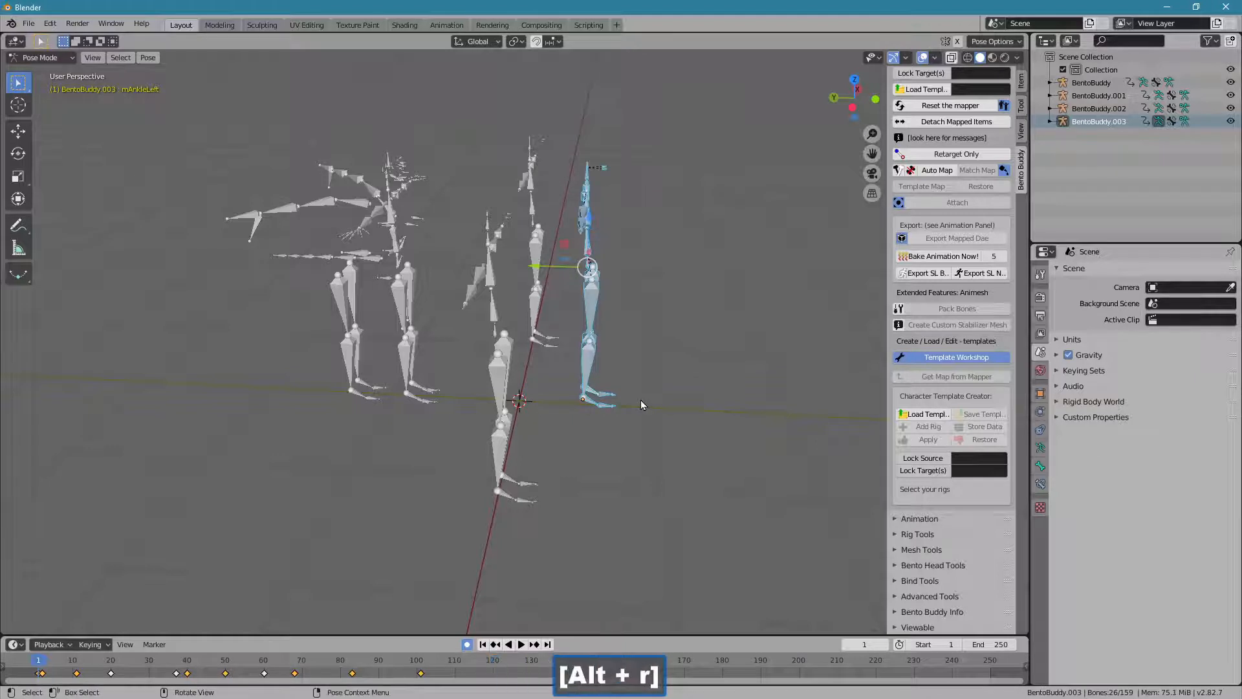
# Turn off auto keying, go to frame 0, and switch BentoBuddy.003 back to Object Mode.
pyautogui.click(468, 644)
pyautogui.moveTo(67, 661); pyautogui.dragTo(31, 685)
pyautogui.moveTo(879, 378); pyautogui.dragTo(642, 289, button='middle')
pyautogui.click(42, 57)
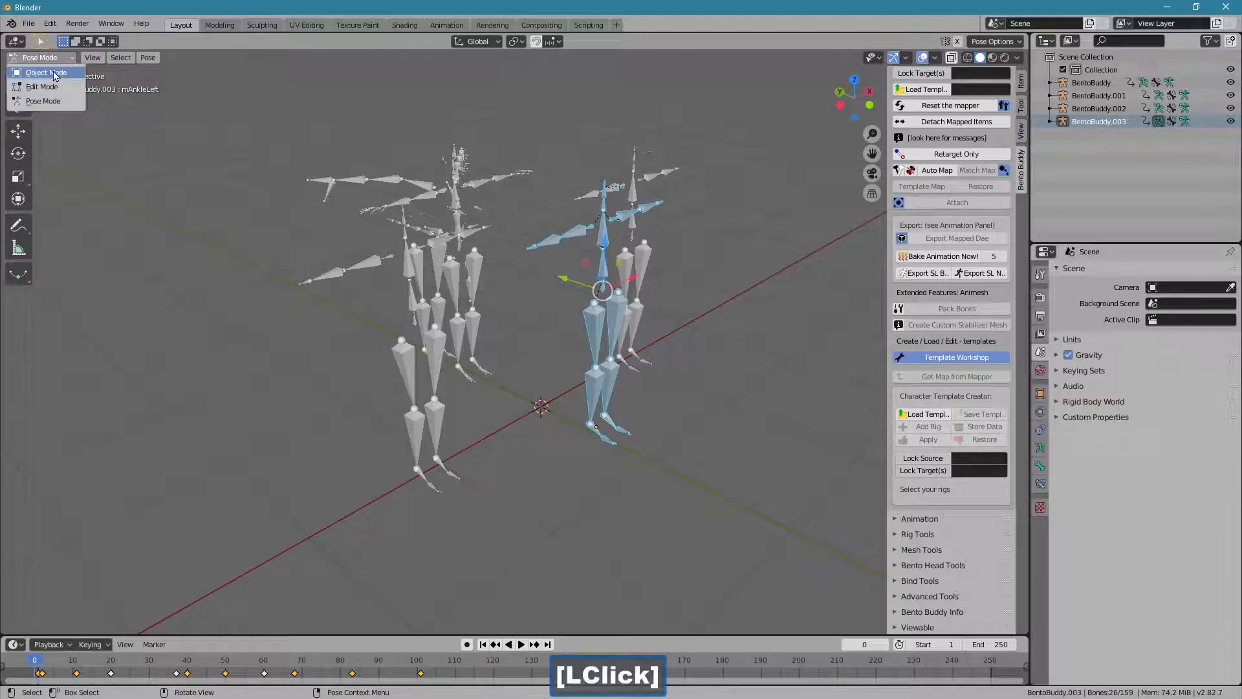
pyautogui.click(40, 72)
pyautogui.moveTo(363, 304); pyautogui.dragTo(529, 250, button='middle')
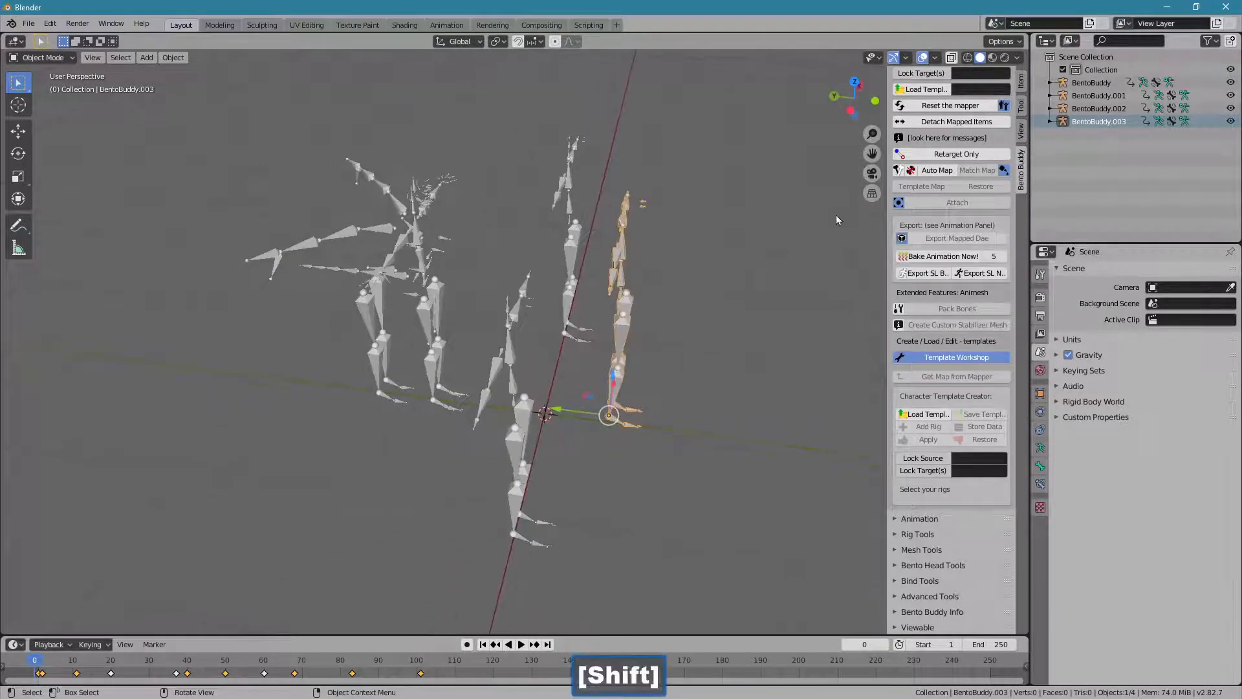
# Load temp1.ctm and temp2.ctm into the Template Composer of the Rig Tools.
pyautogui.click(1014, 105)
pyautogui.click(912, 123)
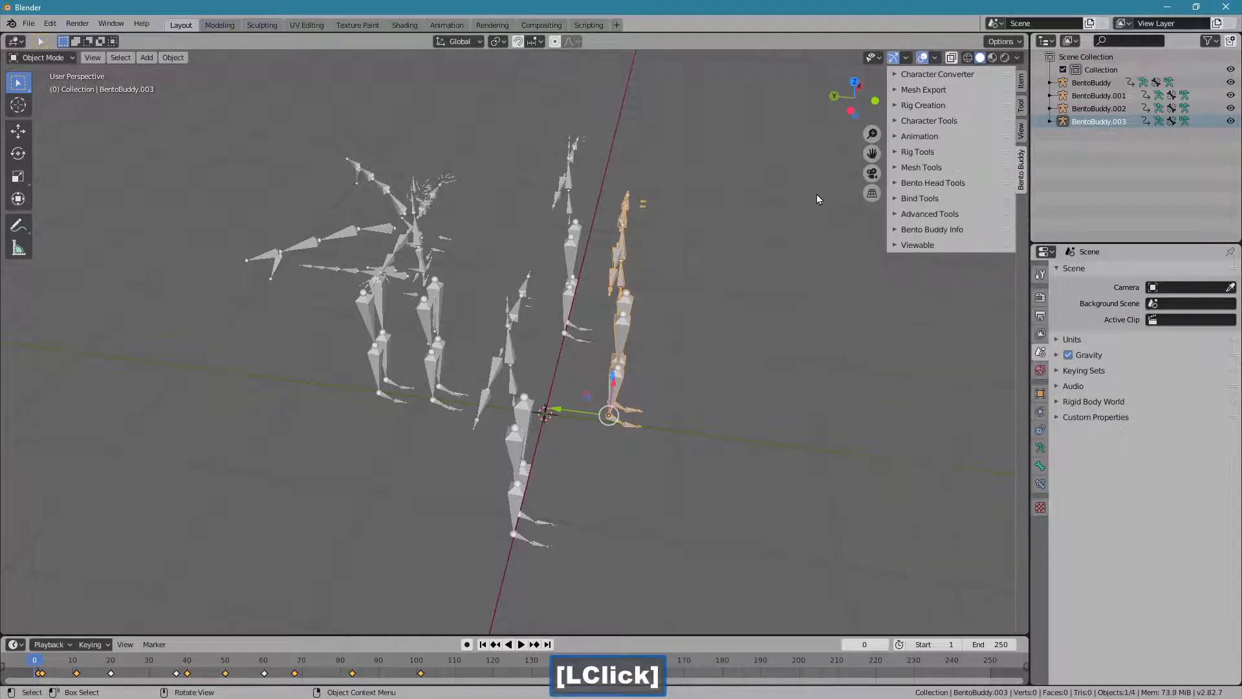
pyautogui.click(909, 153)
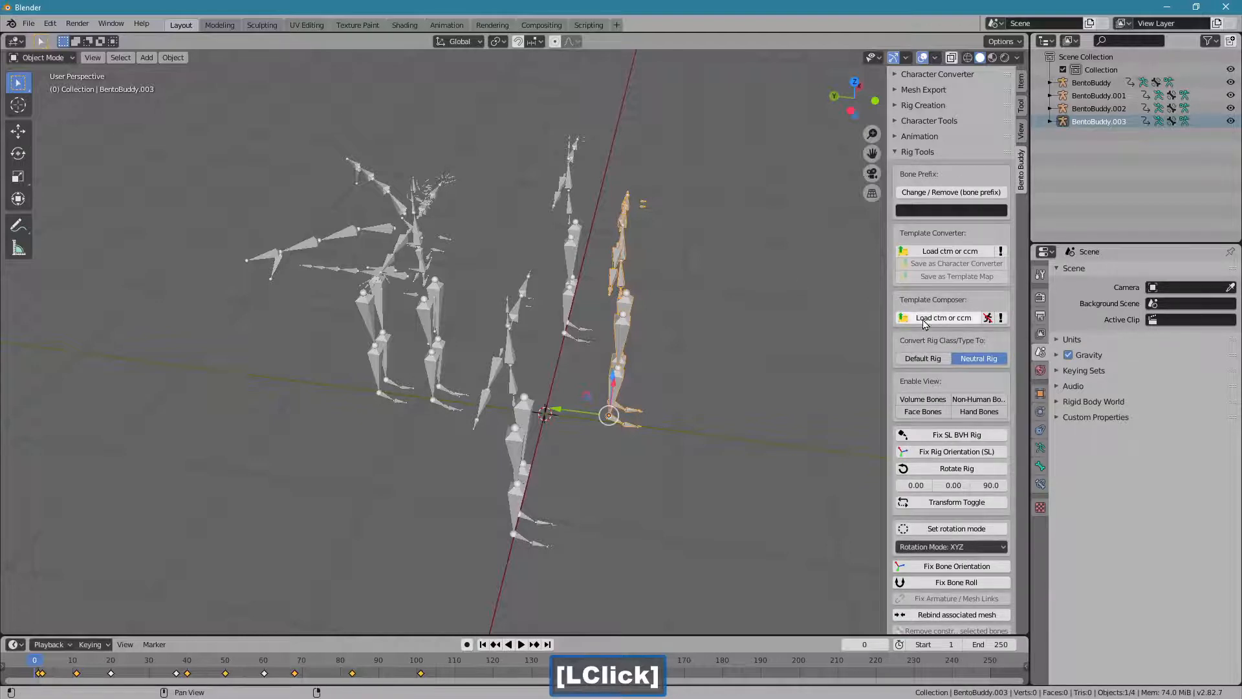
pyautogui.hotkey('ctrl', '2')
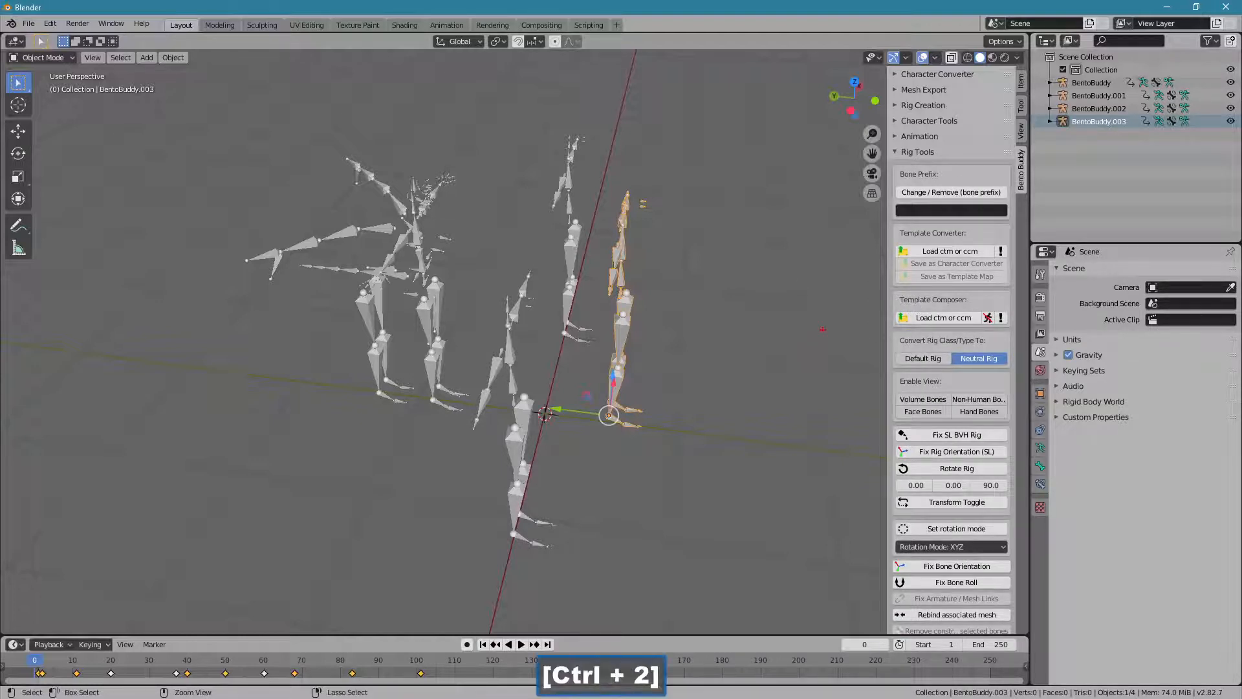
pyautogui.keyDown('ctrl'); pyautogui.moveTo(887, 289); pyautogui.dragTo(1015, 332); pyautogui.keyUp('ctrl')
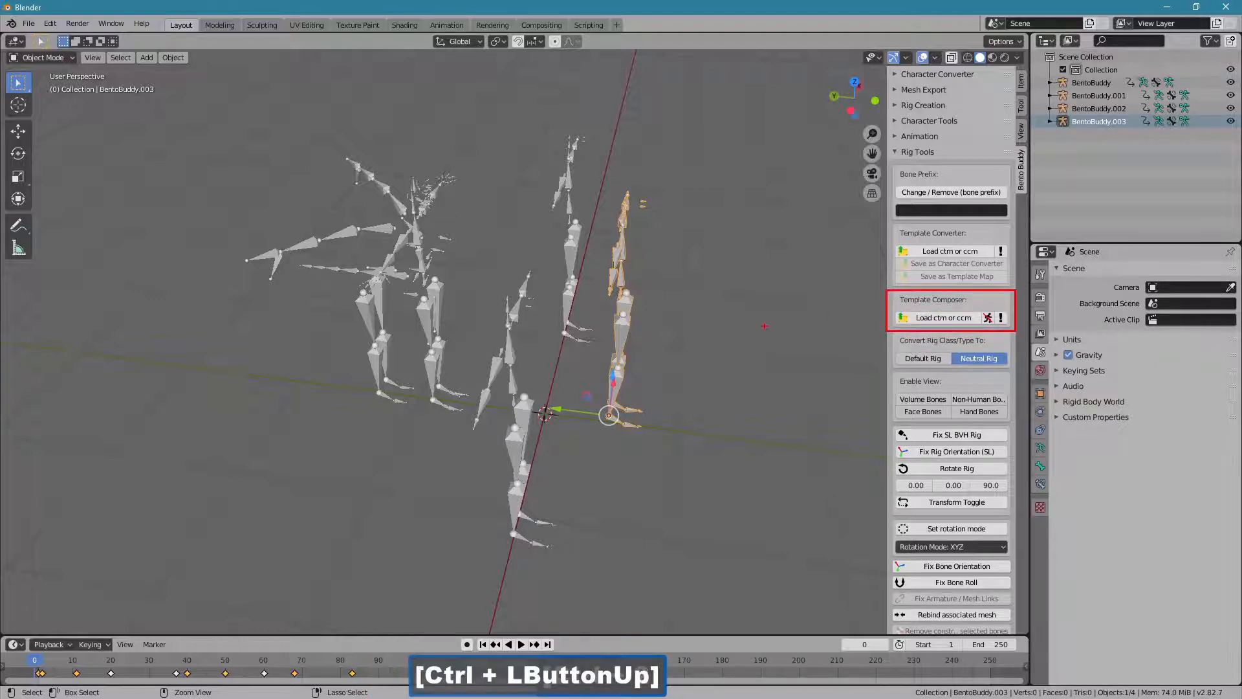
pyautogui.press('Escape')
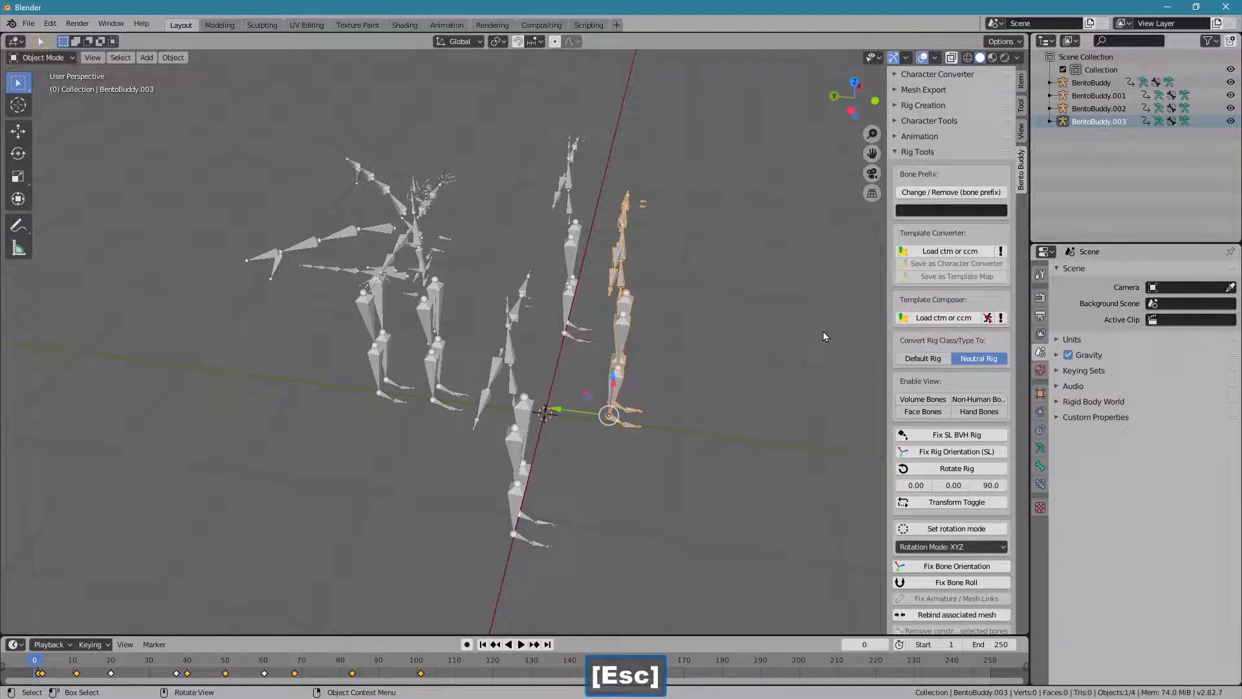
pyautogui.click(928, 322)
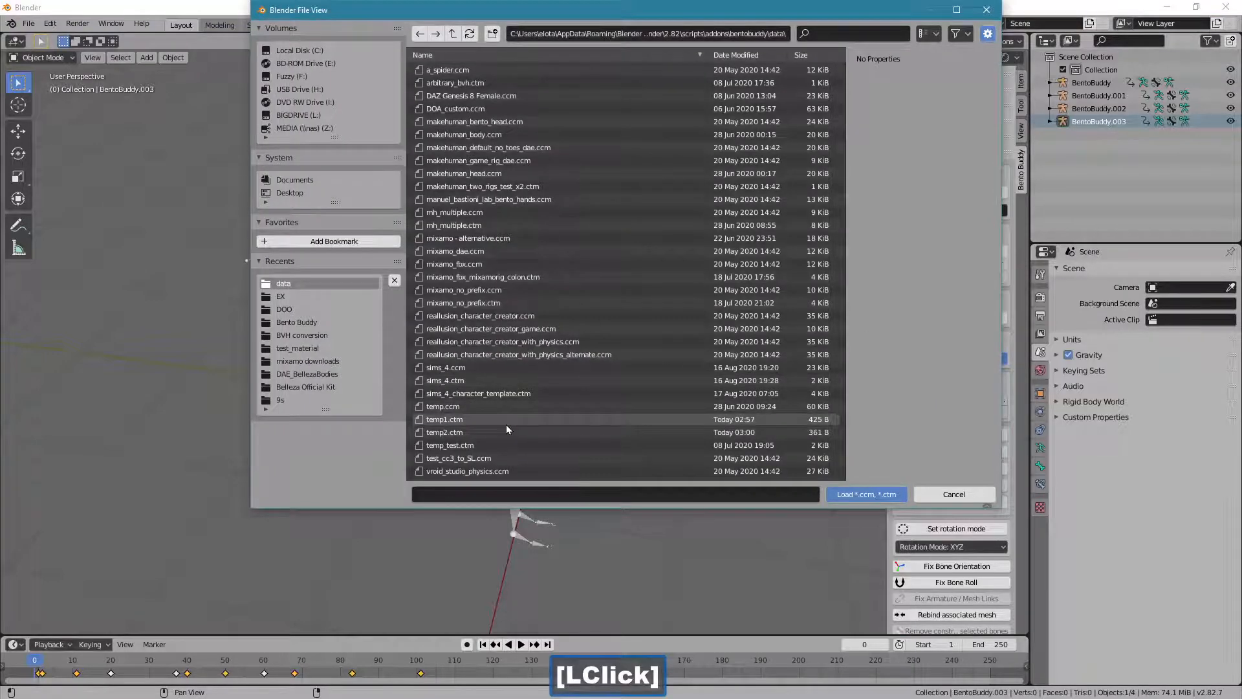
pyautogui.click(506, 420)
pyautogui.click(840, 496)
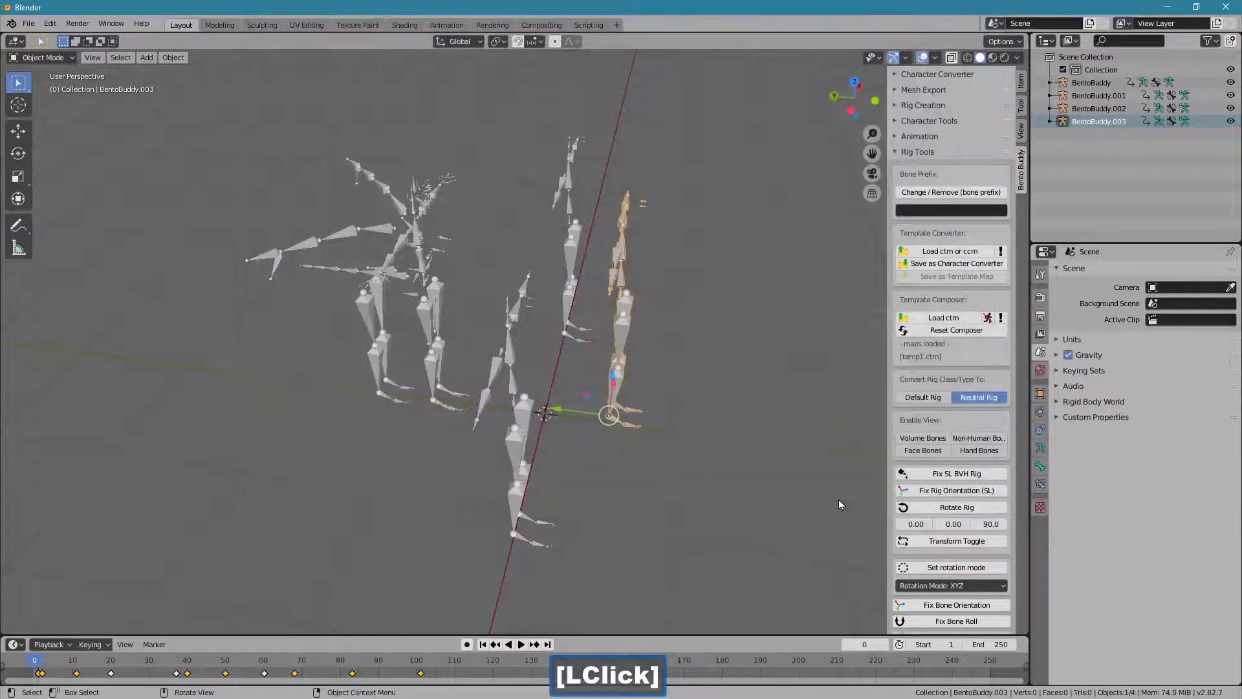
pyautogui.click(944, 318)
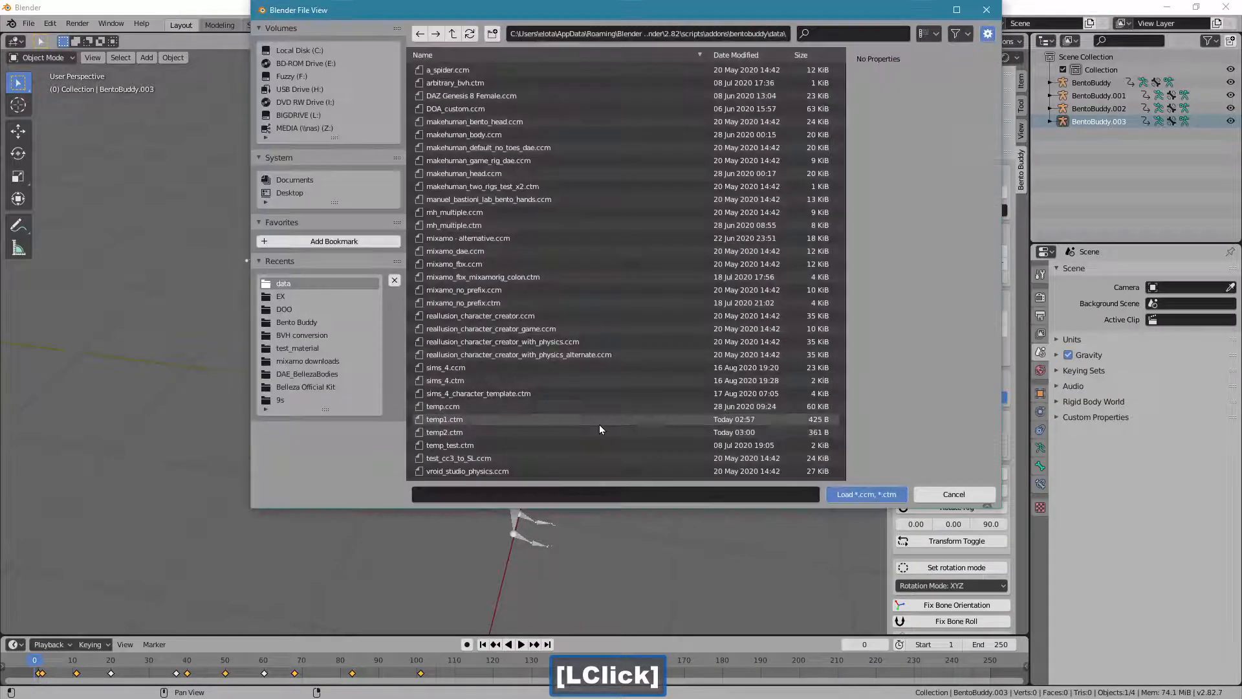
pyautogui.click(504, 432)
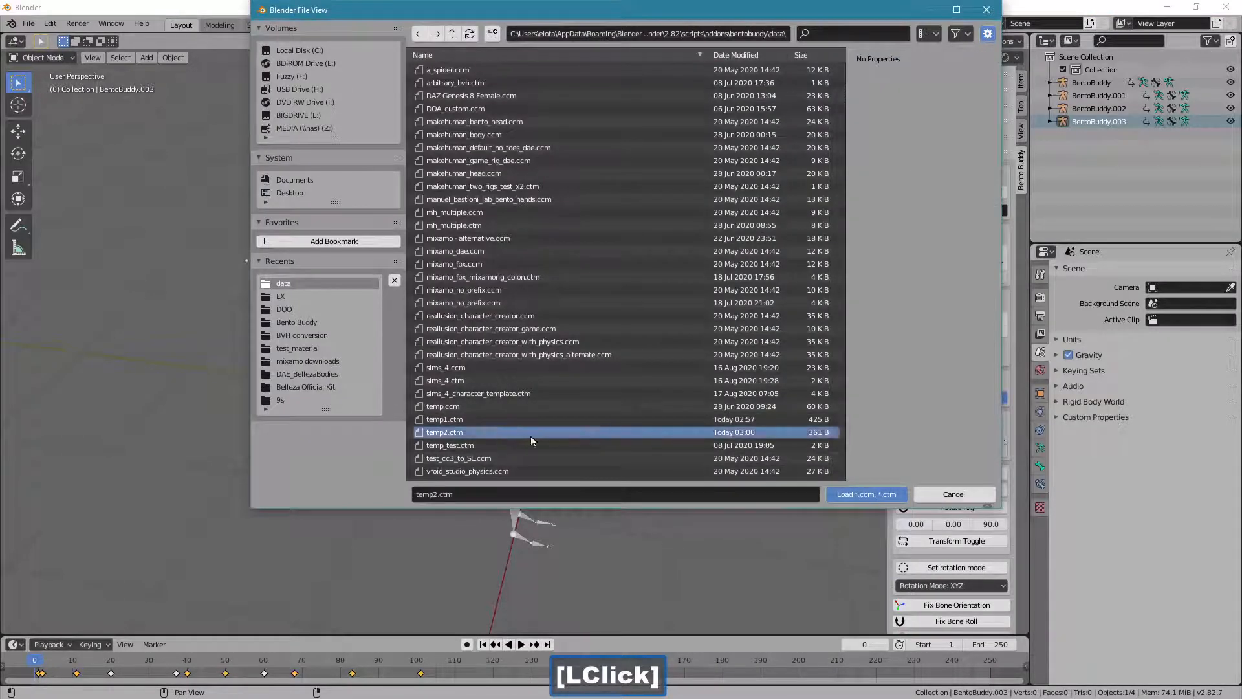
pyautogui.click(857, 496)
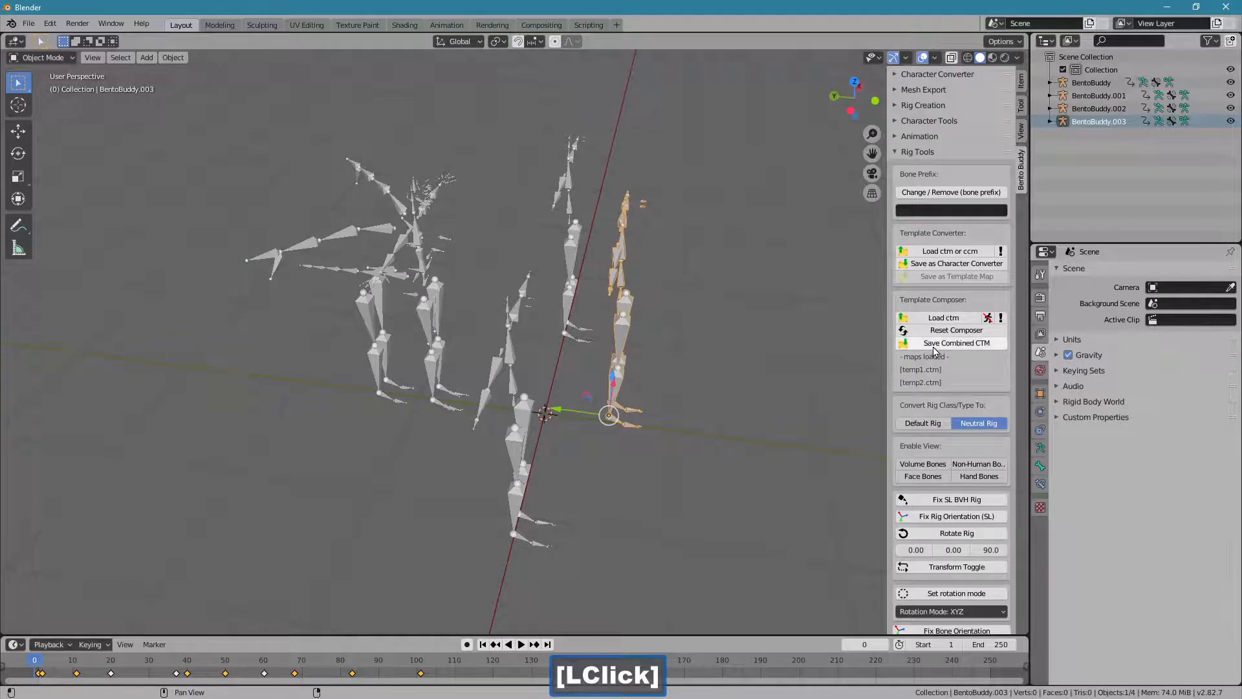
# Save the combined template map as combined.ctm in the data folder.
pyautogui.click(964, 344)
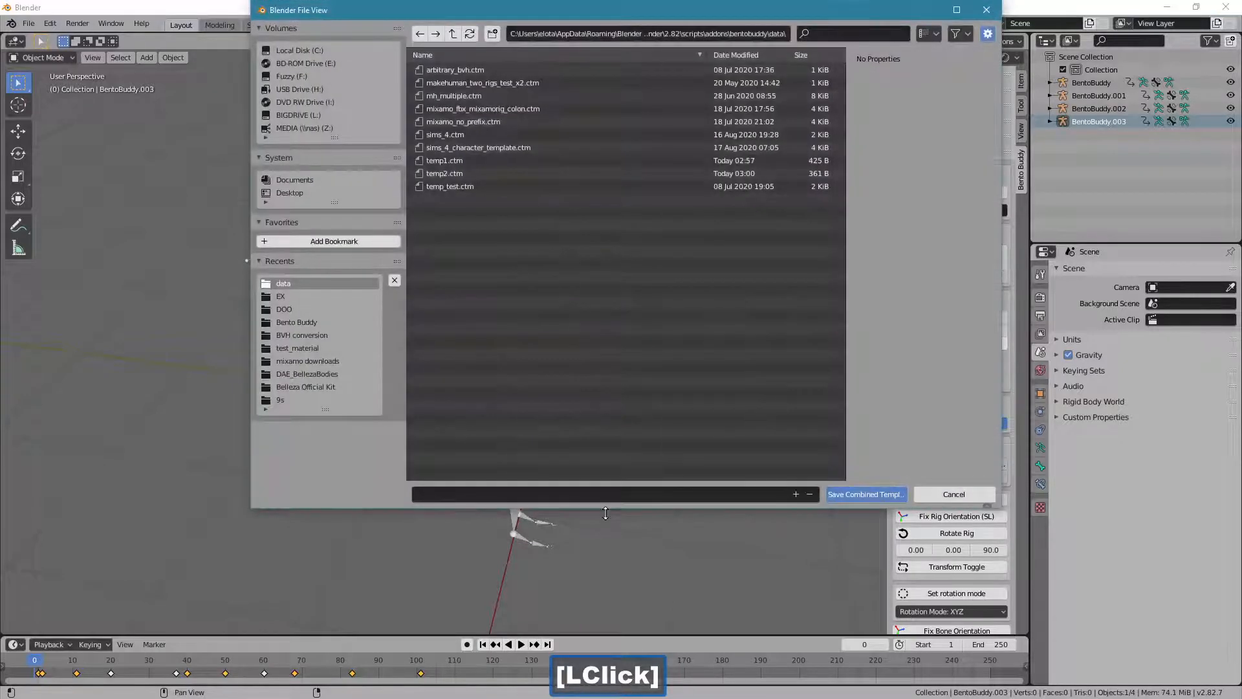
pyautogui.click(607, 494)
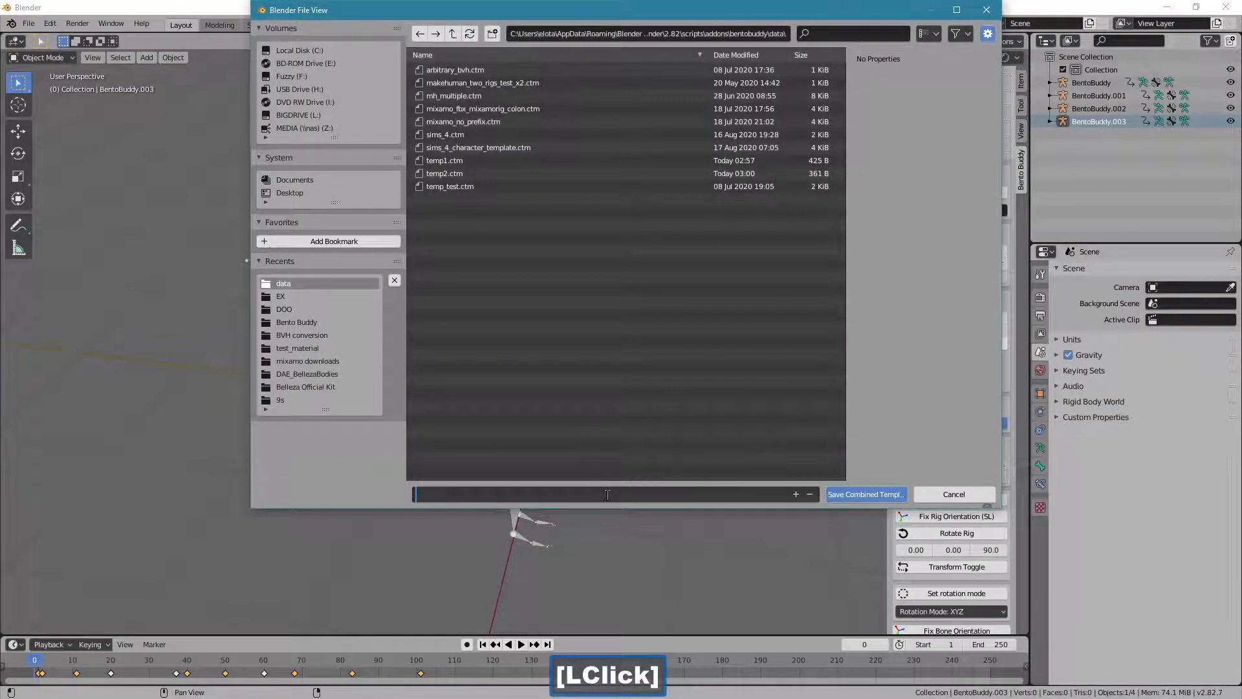
pyautogui.write('combined')
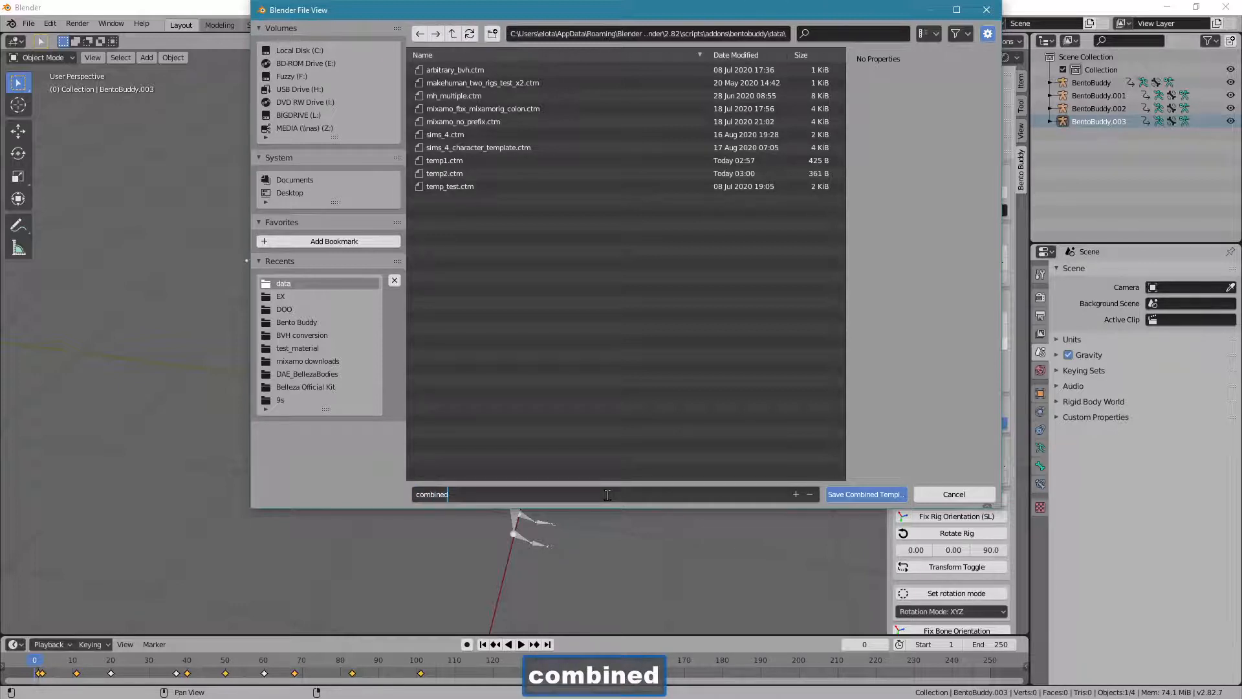
pyautogui.press('Return')
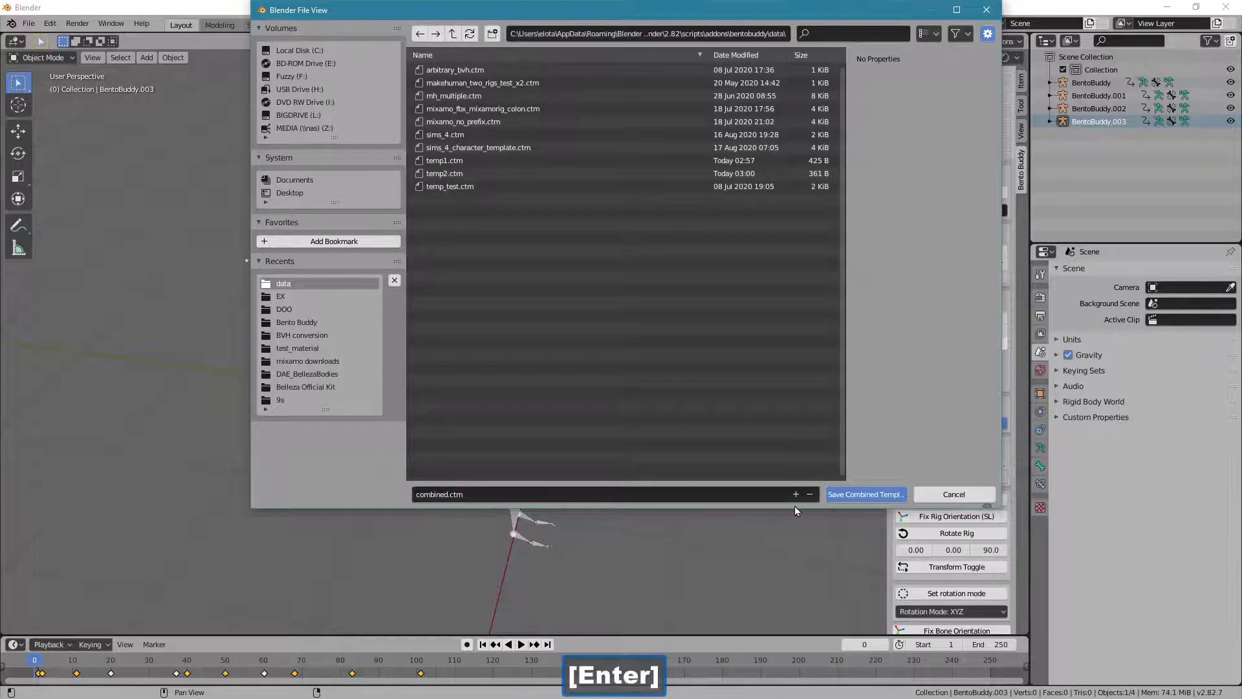
pyautogui.click(853, 495)
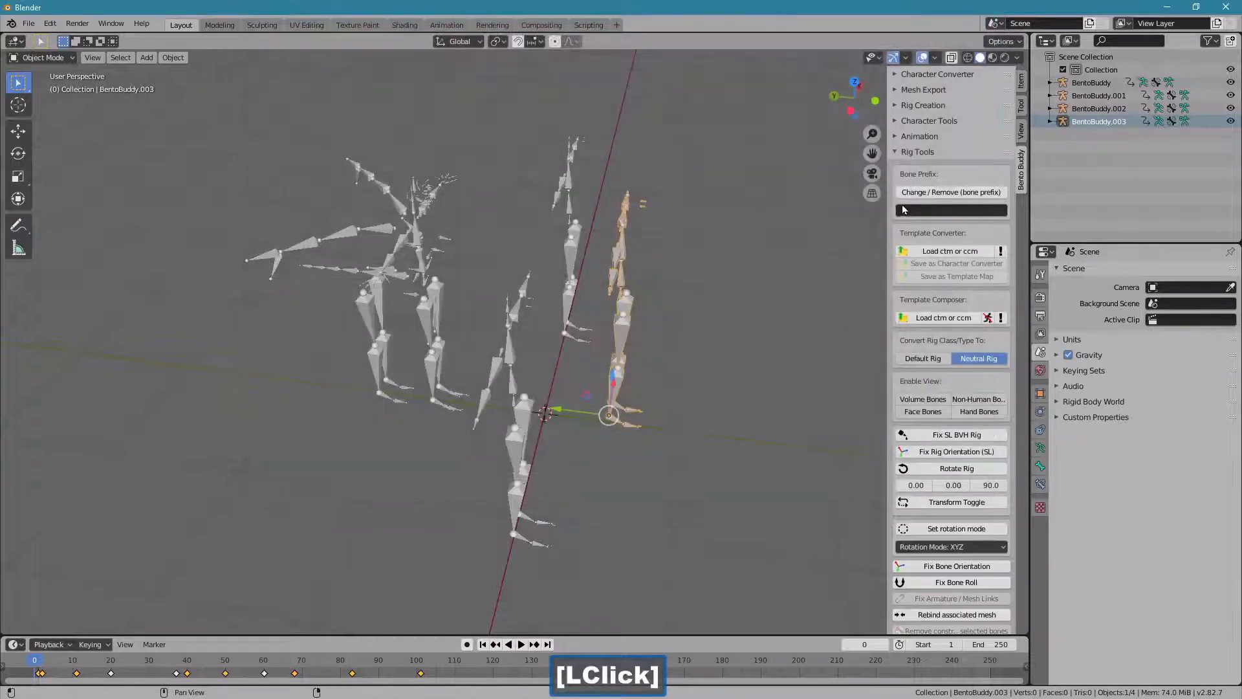
# Load combined.ctm into the Character Mapper and lock BentoBuddy.002 as the source rig.
pyautogui.click(918, 153)
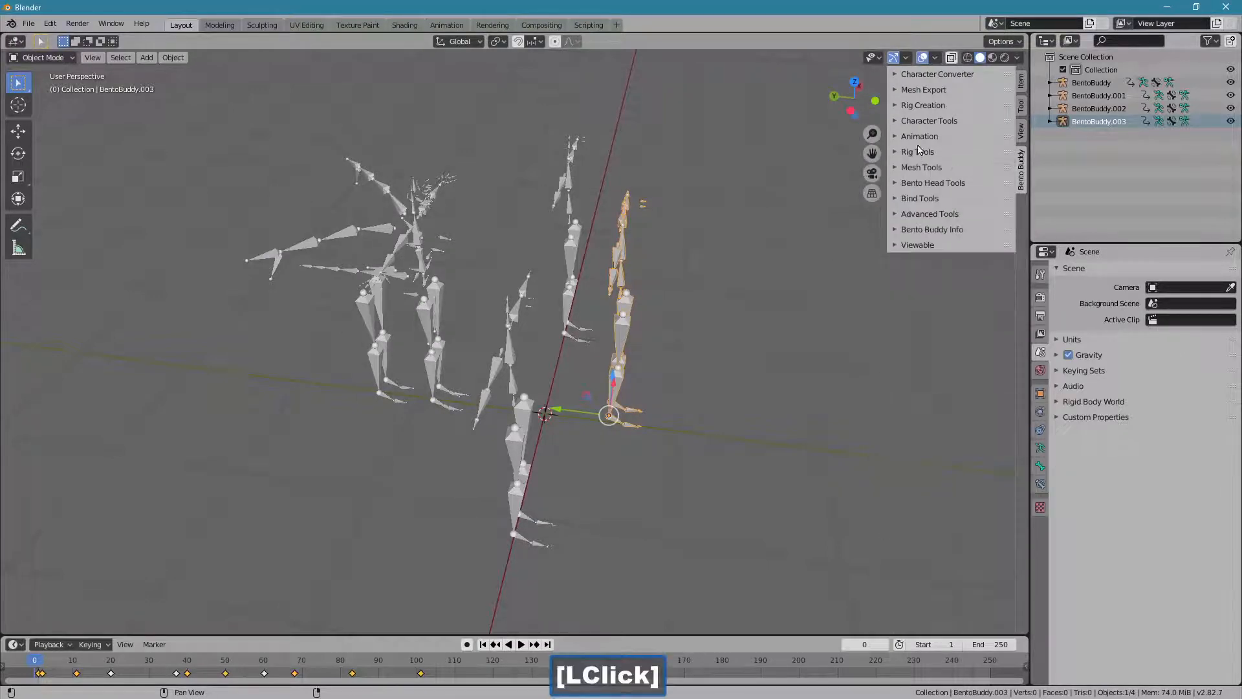
pyautogui.click(921, 123)
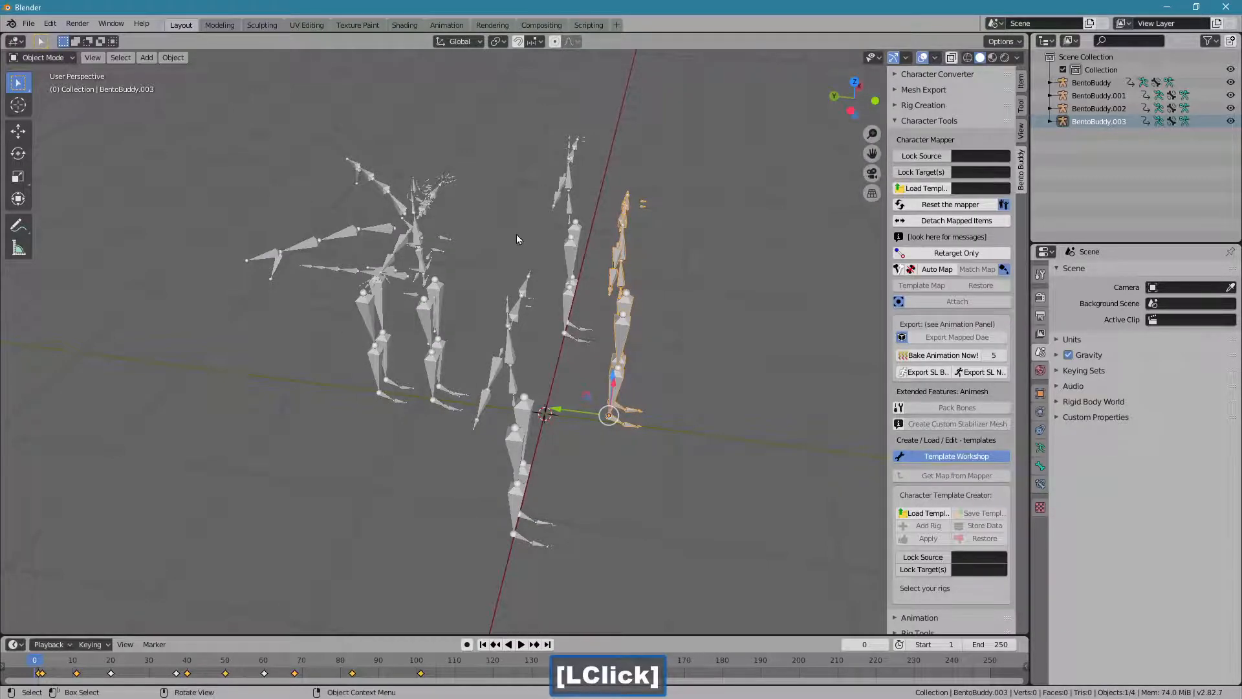
pyautogui.click(924, 188)
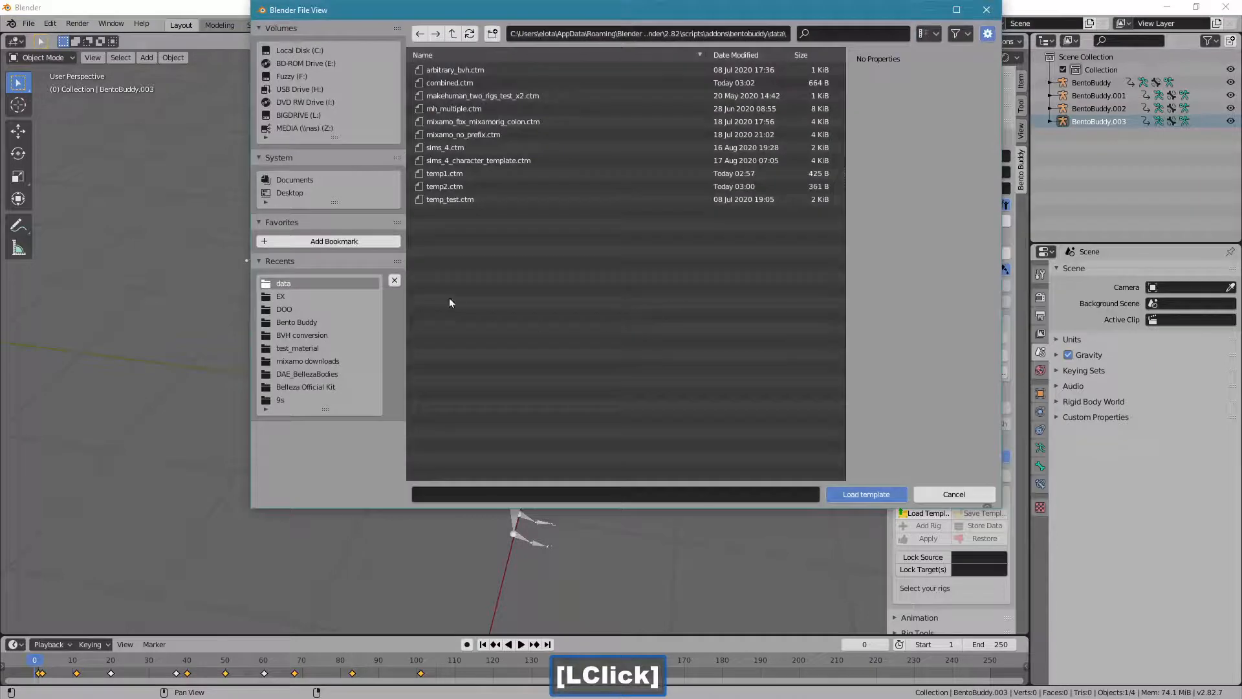
pyautogui.click(466, 82)
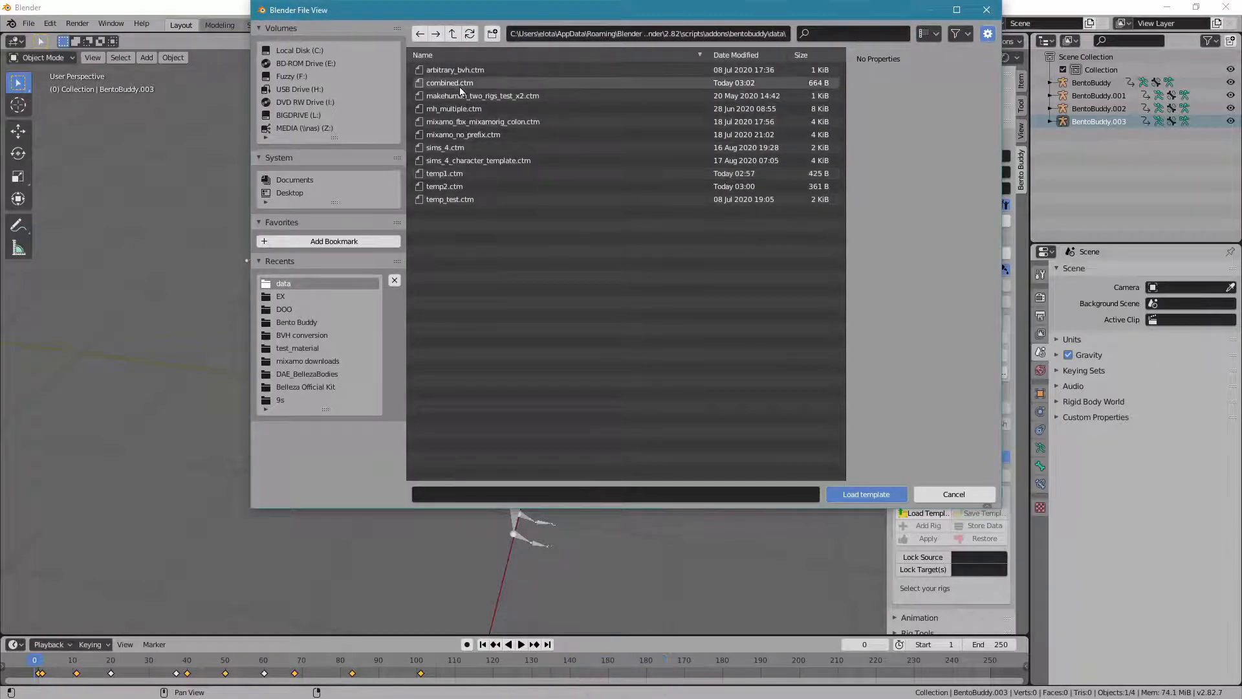
pyautogui.click(844, 495)
pyautogui.click(418, 230)
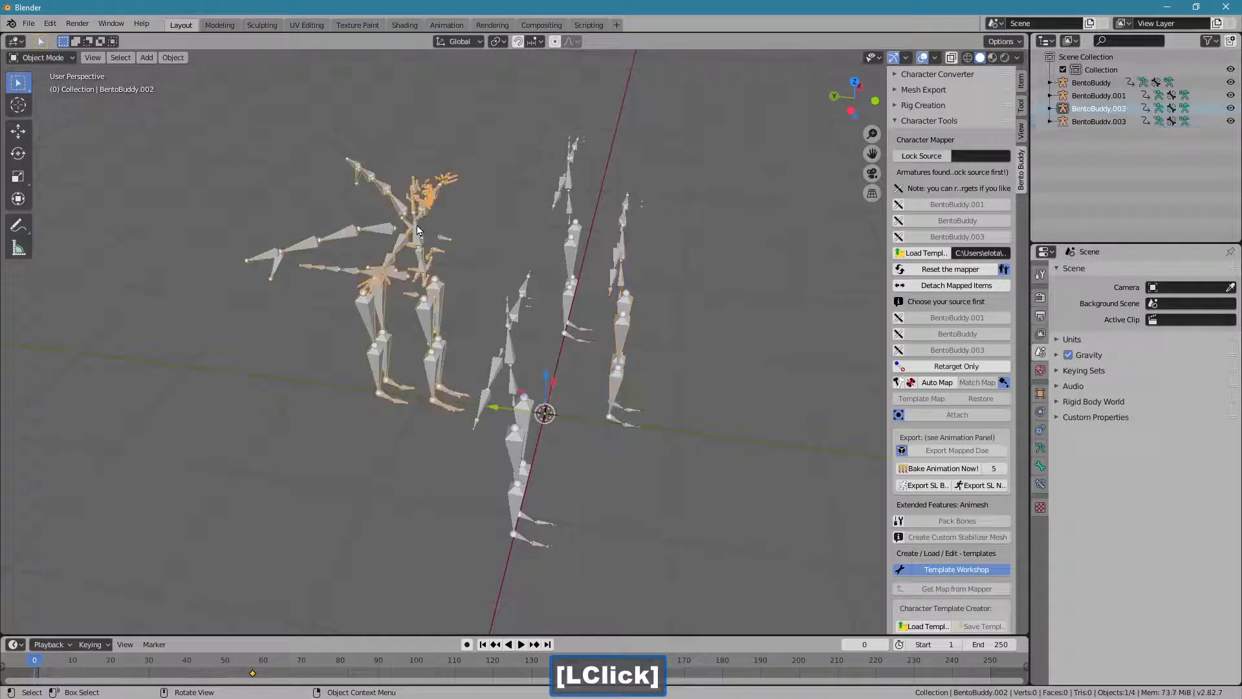
pyautogui.click(912, 157)
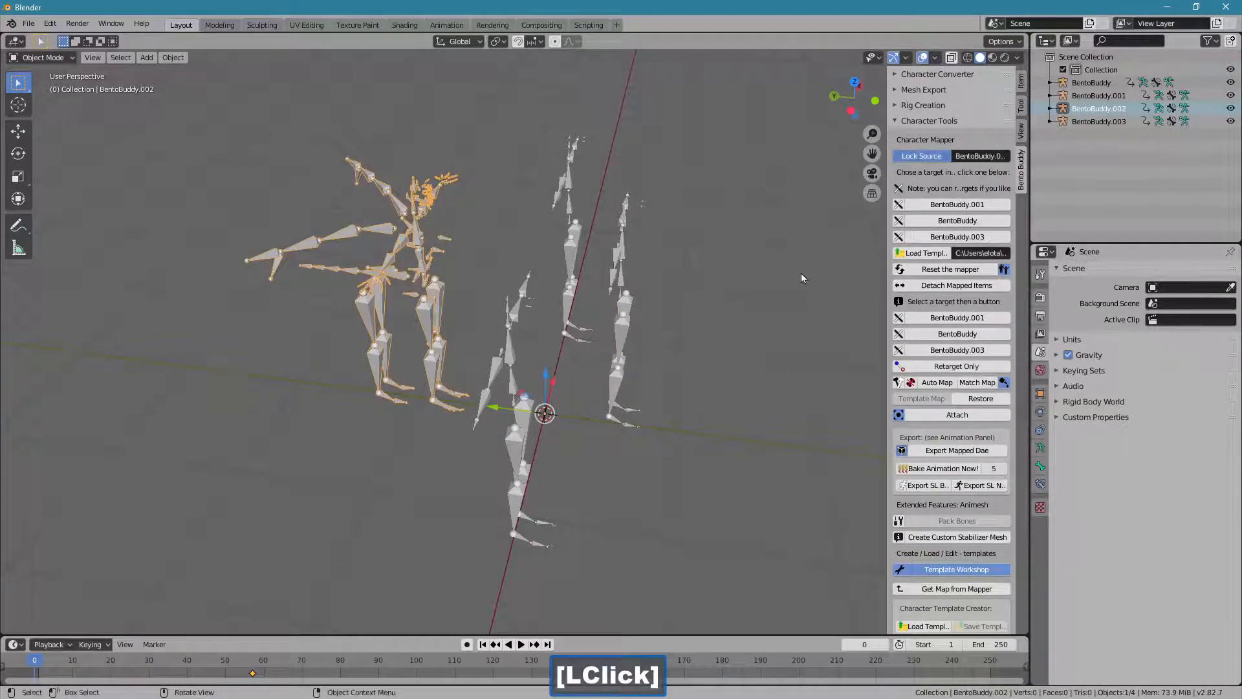
# Choose BentoBuddy, BentoBuddy.001 and BentoBuddy.003, in that order, as the mapper's target rigs.
pyautogui.moveTo(801, 273); pyautogui.dragTo(650, 279, button='middle')
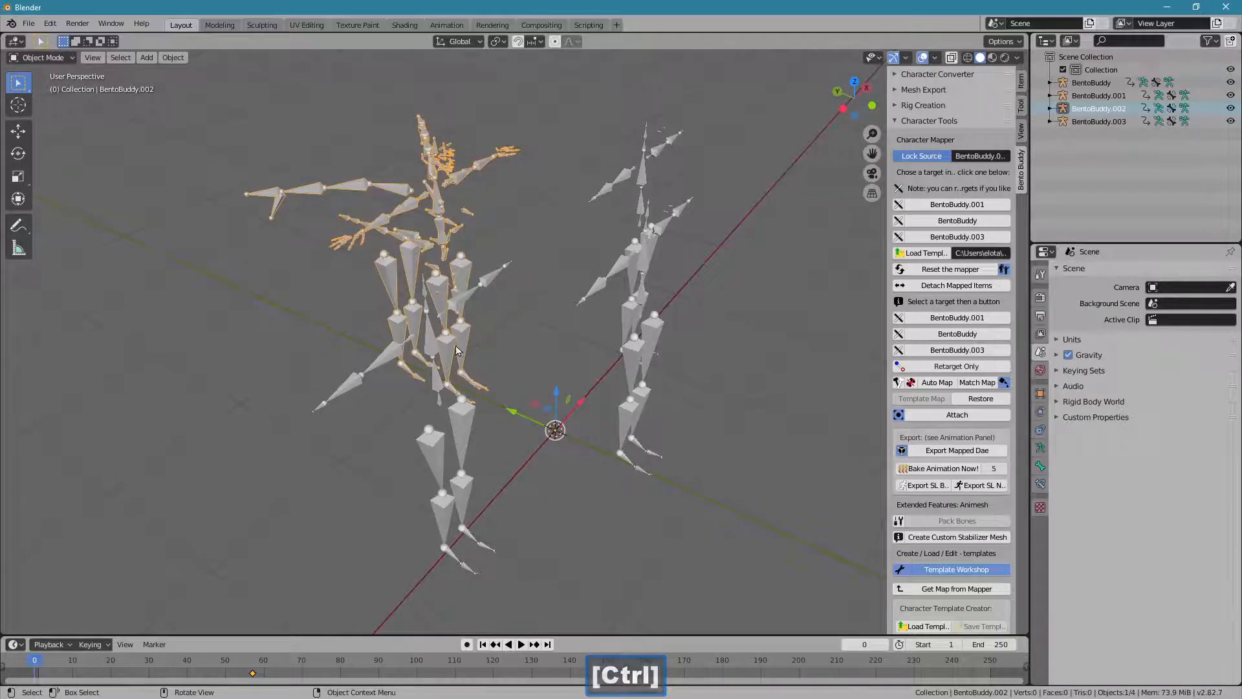
pyautogui.moveTo(475, 339); pyautogui.dragTo(522, 339, button='middle')
pyautogui.click(528, 311)
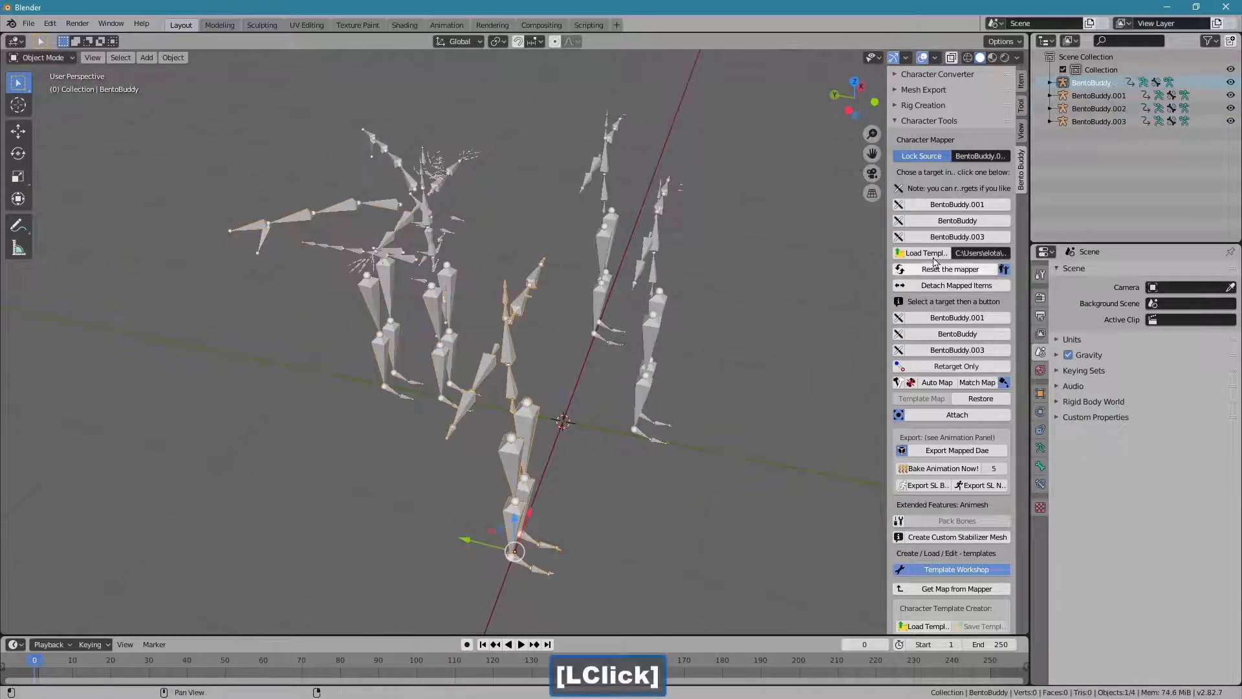
pyautogui.click(958, 221)
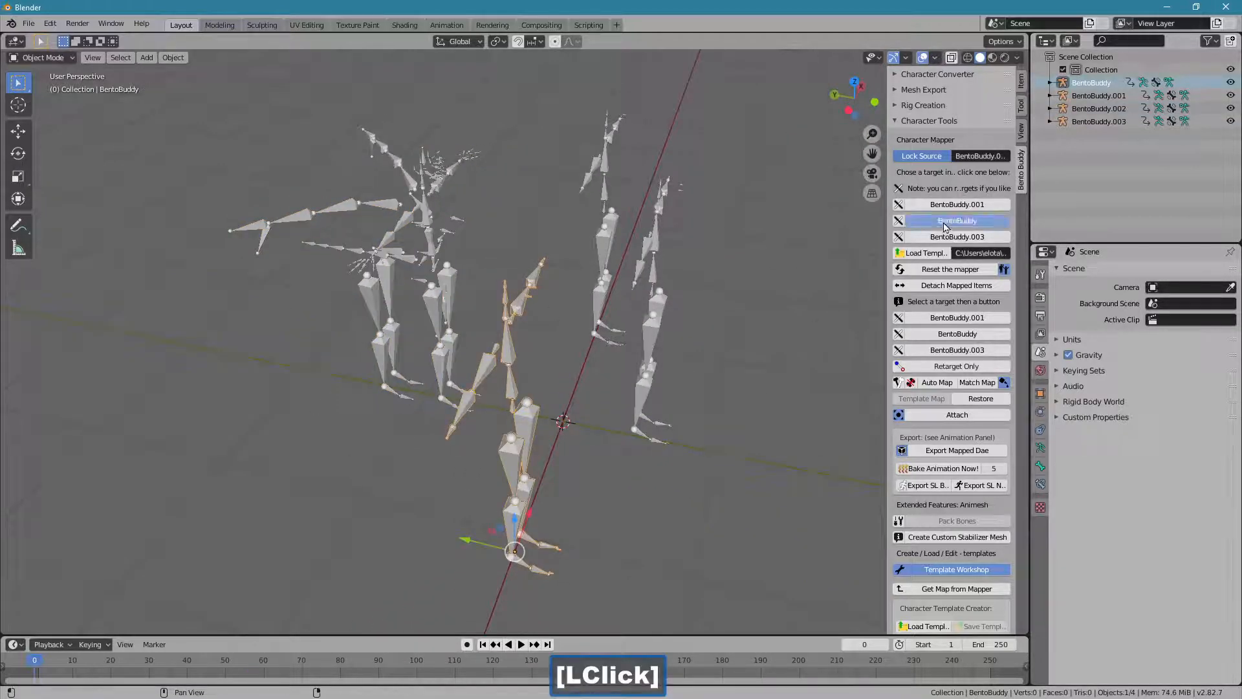
pyautogui.click(608, 226)
pyautogui.click(927, 226)
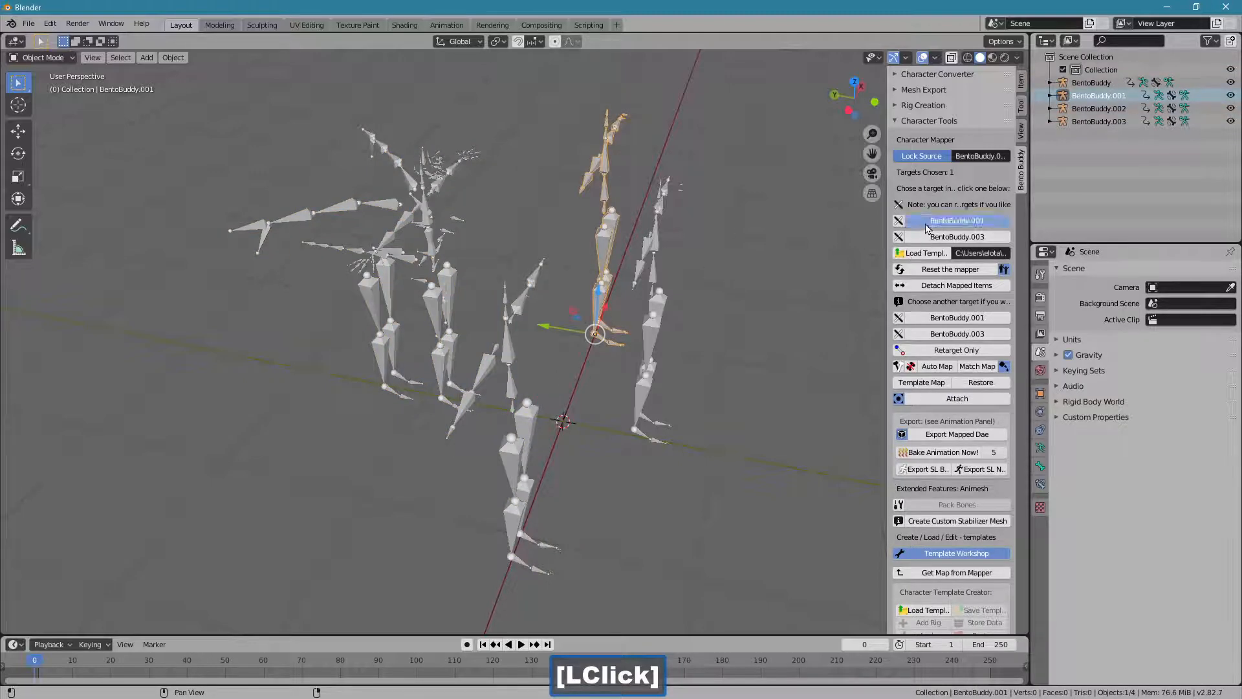
pyautogui.click(662, 310)
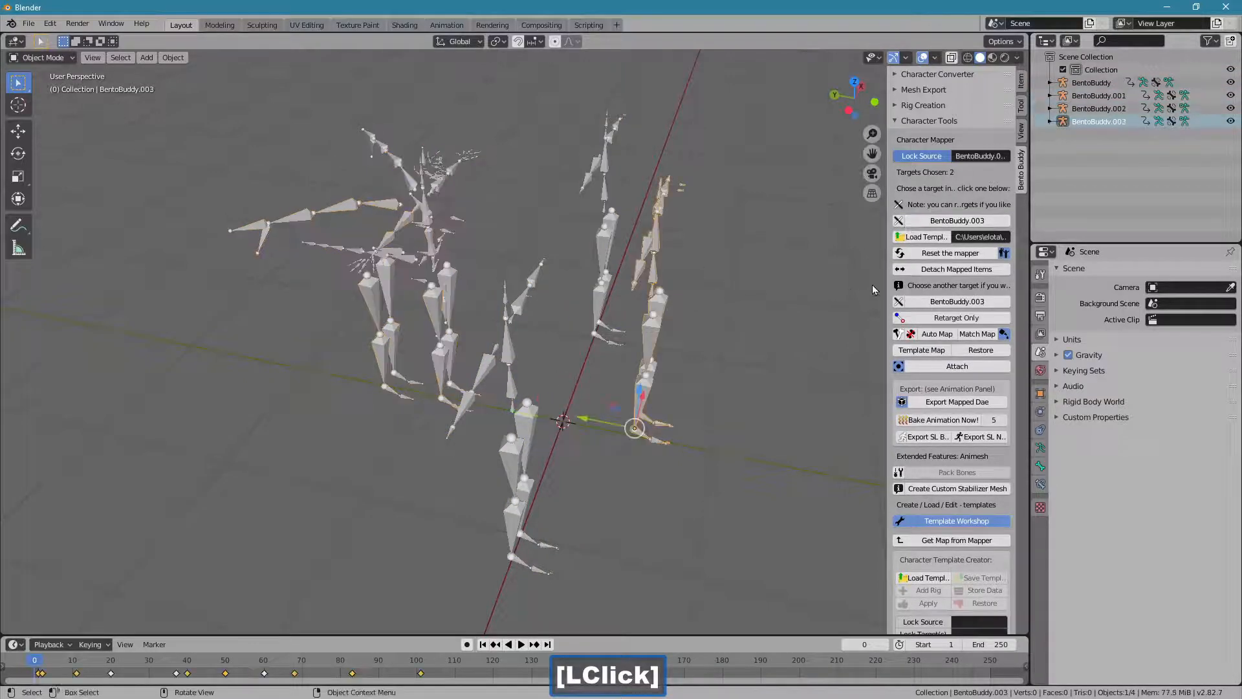
pyautogui.click(924, 222)
# Enable Retarget Only and apply the template map between BentoBuddy.002 and the three target rigs.
pyautogui.moveTo(707, 272); pyautogui.dragTo(698, 245, button='middle')
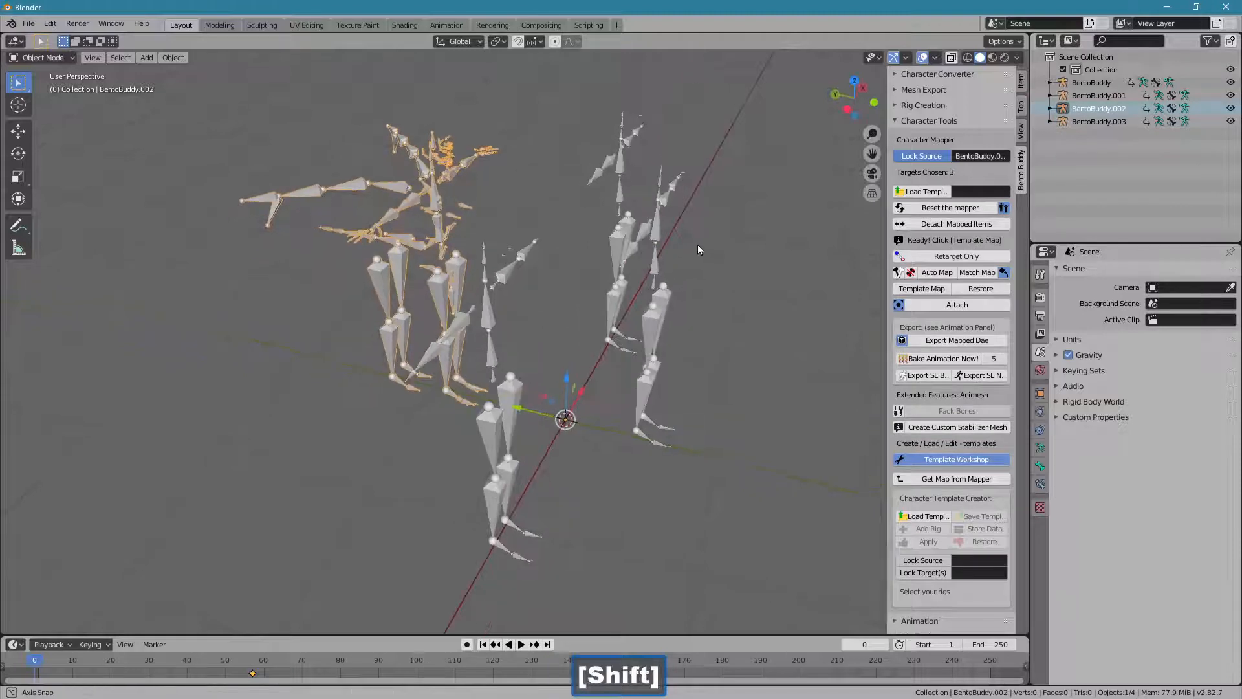
pyautogui.click(933, 258)
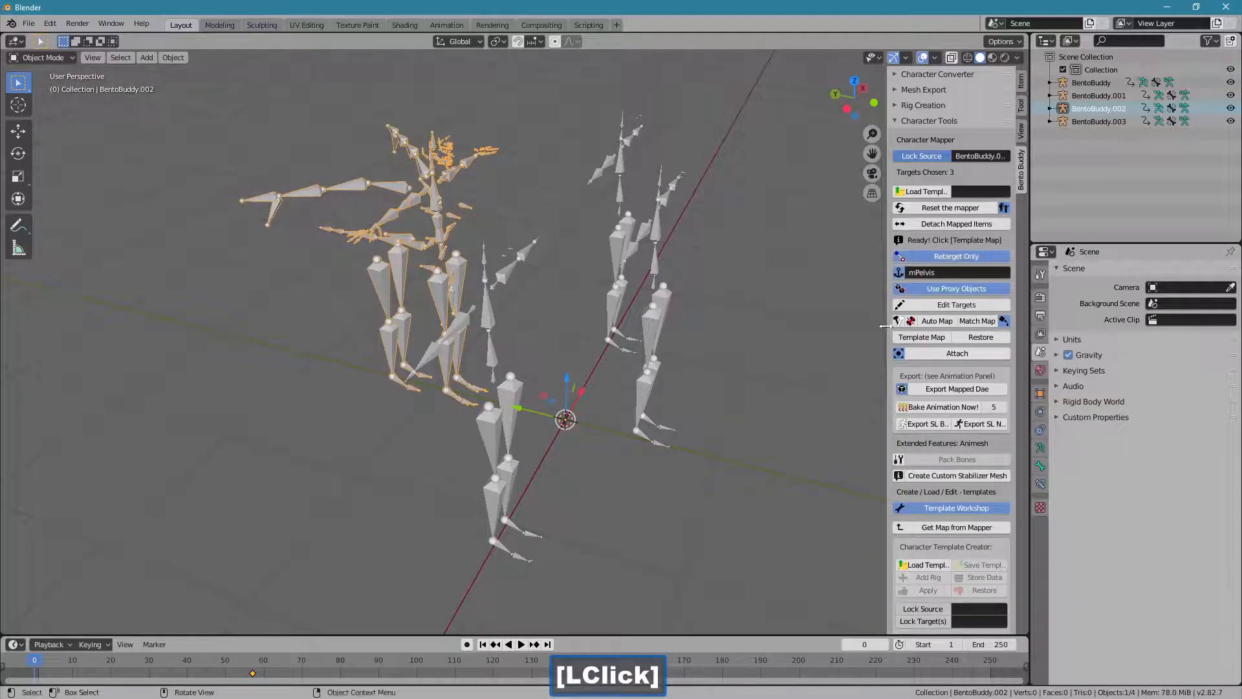
pyautogui.click(908, 356)
# Play and scrub the animation to check the mapped rigs' motion, and return to frame 1.
pyautogui.moveTo(685, 344); pyautogui.dragTo(574, 363, button='middle')
pyautogui.click(521, 645)
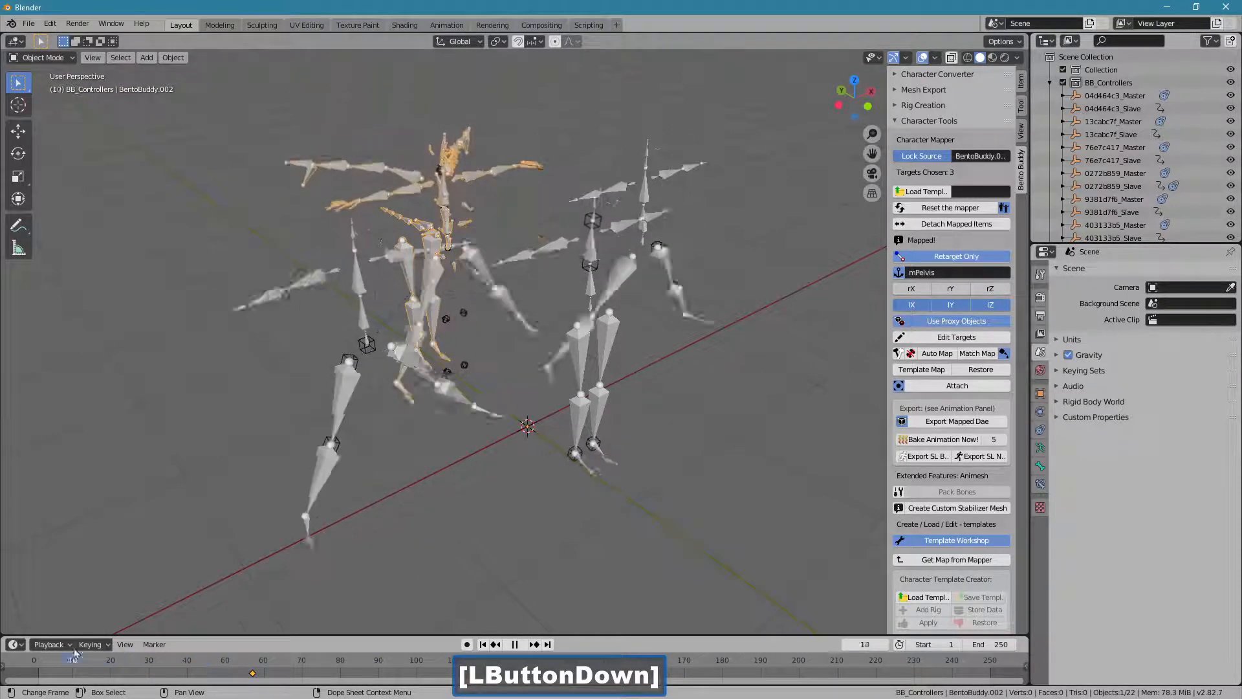
pyautogui.moveTo(279, 656); pyautogui.dragTo(61, 676)
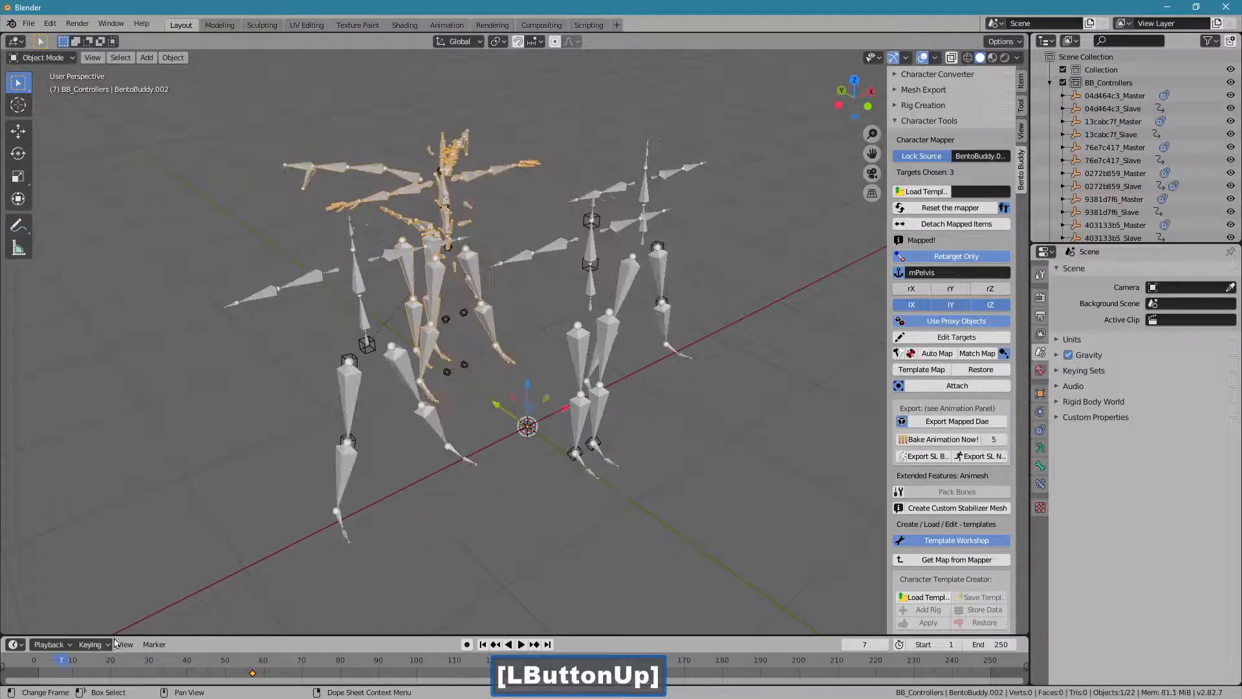
pyautogui.click(483, 645)
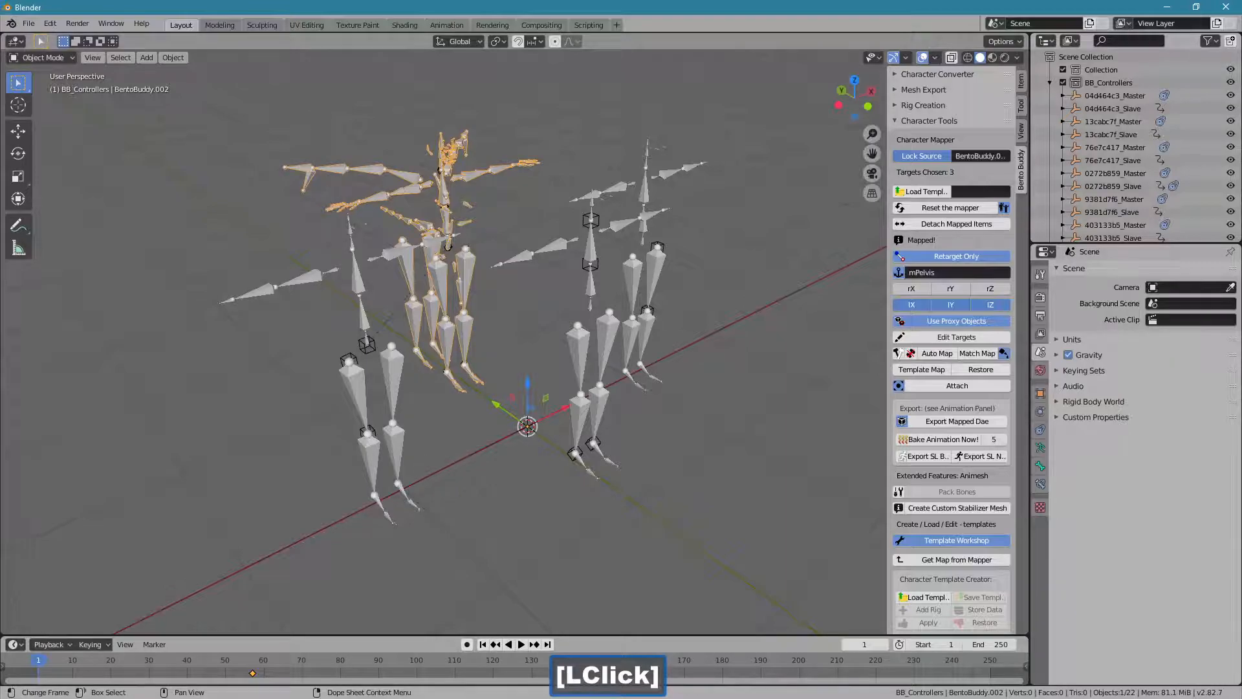